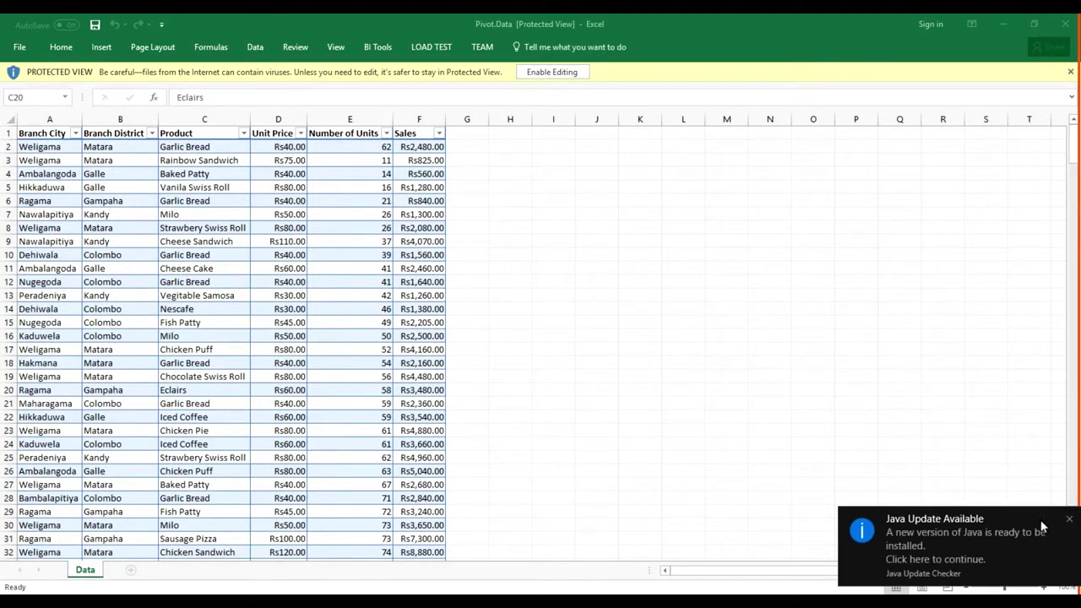
# - Close the Java Update Available notification covering the Pivot.Data sales table
pyautogui.click(1068, 522)
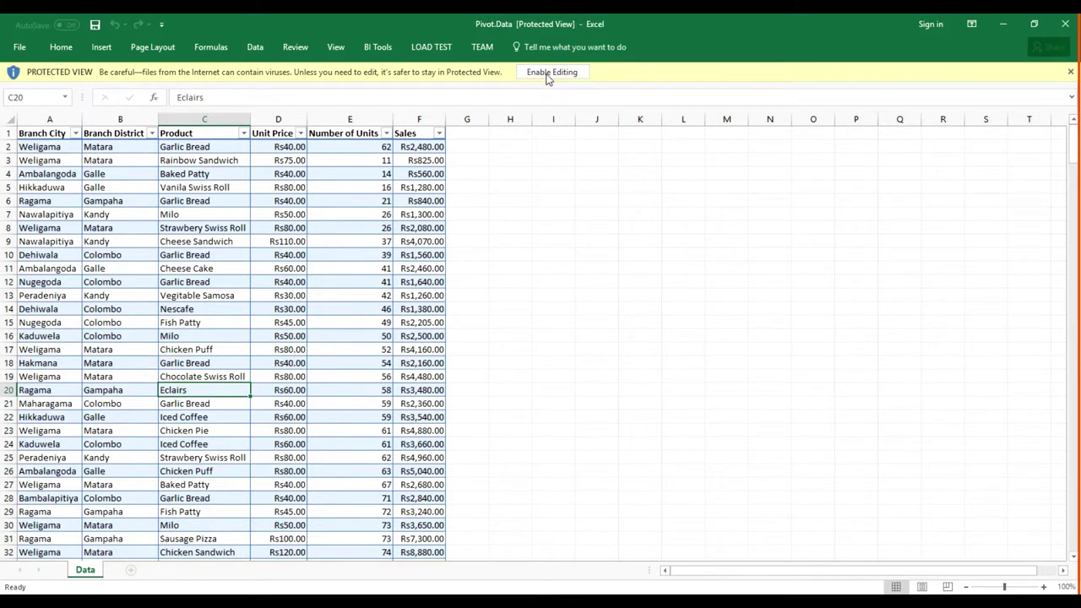
# - Enable editing, add a blank worksheet named Q1, then go back to the Data sheet
pyautogui.click(533, 75)
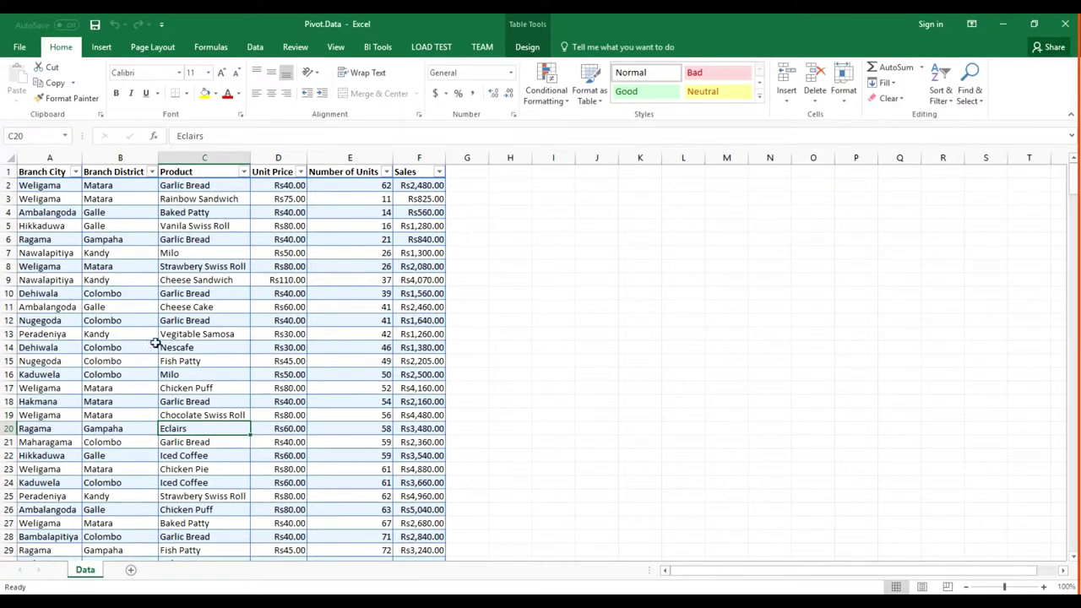
pyautogui.click(165, 570)
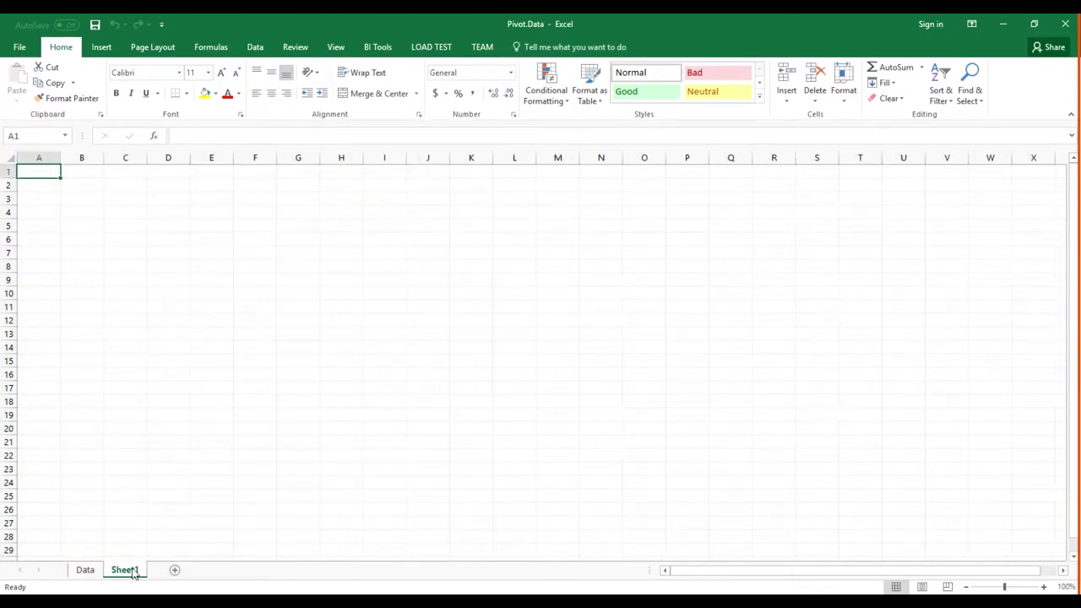
pyautogui.moveTo(142, 574); pyautogui.dragTo(110, 574)
pyautogui.write('Q1')
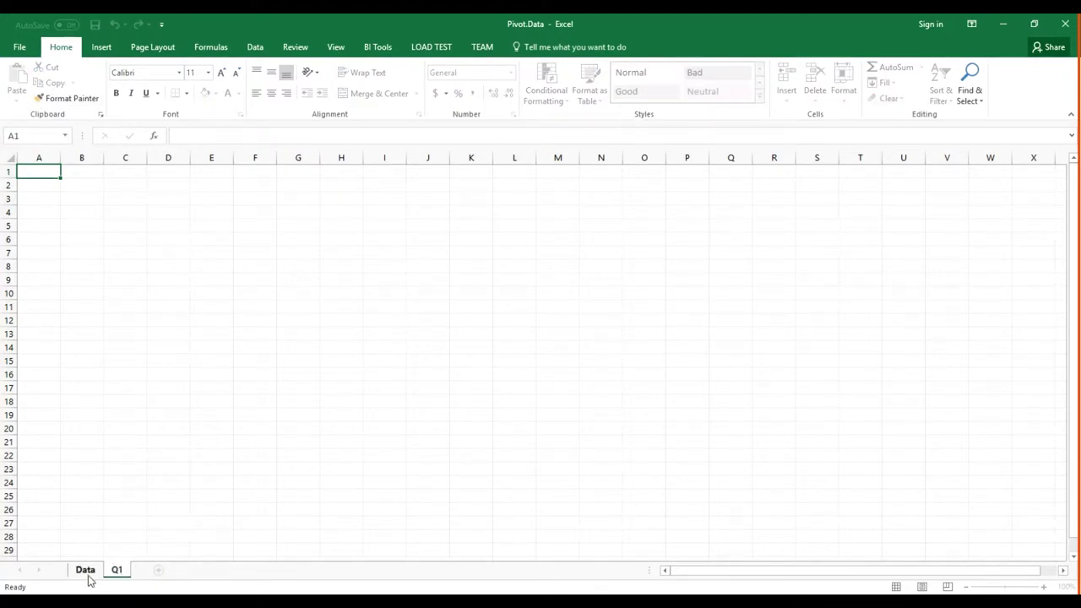
pyautogui.click(87, 573)
pyautogui.click(46, 187)
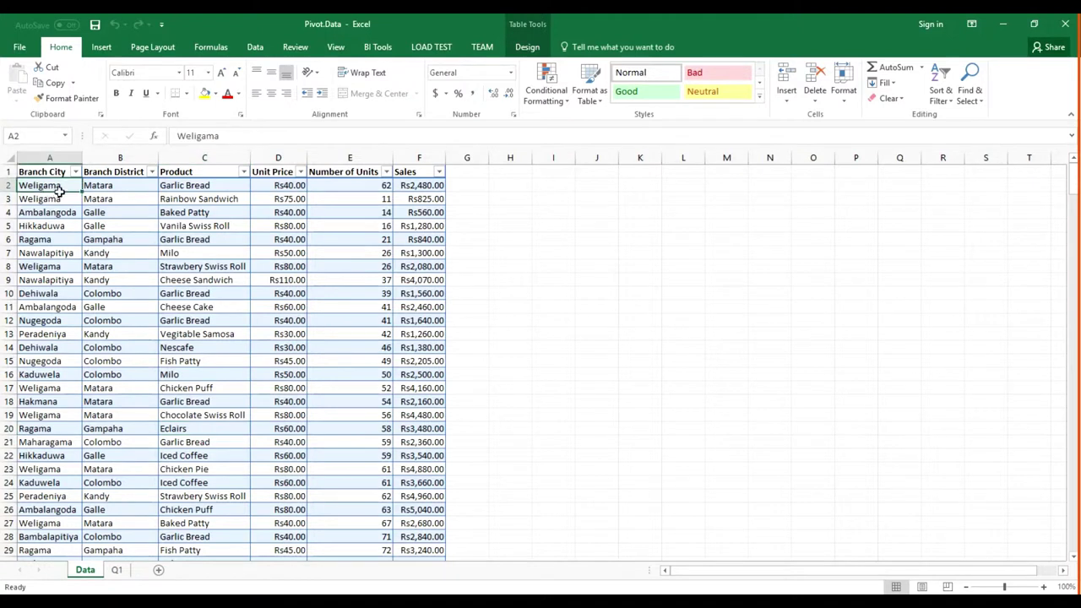
# - Insert a PivotTable from the Data table into an existing worksheet at location 'Q1'!$A$3
pyautogui.click(103, 49)
pyautogui.click(22, 80)
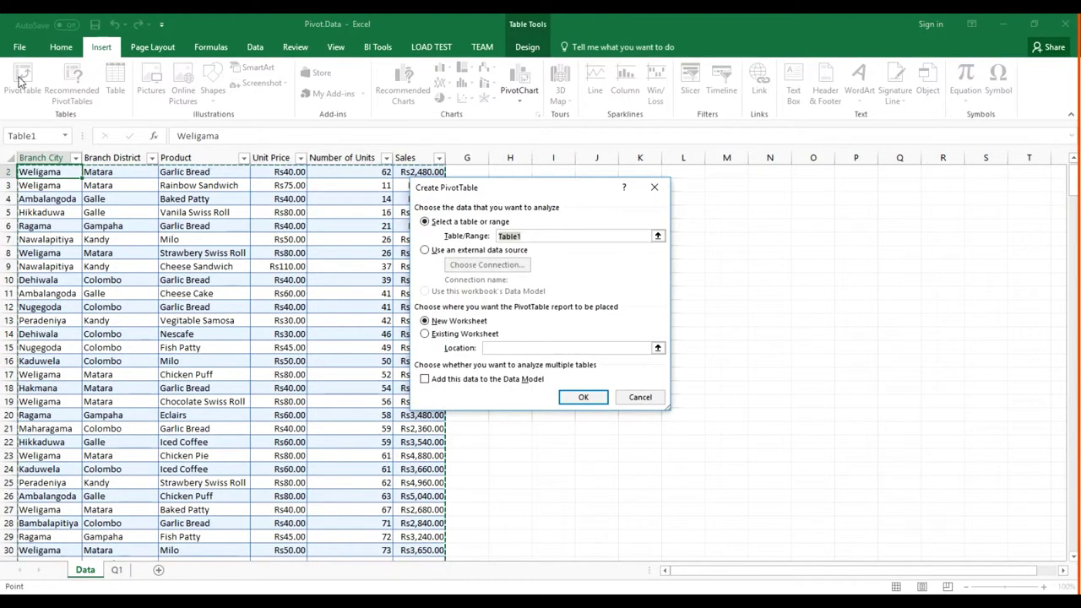
pyautogui.click(426, 339)
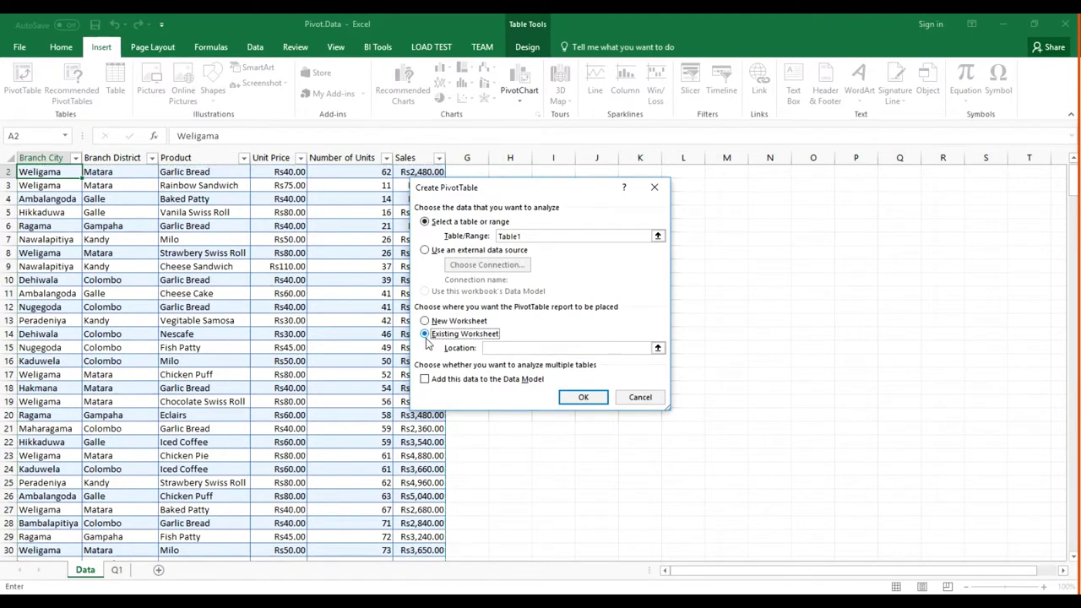
pyautogui.click(658, 349)
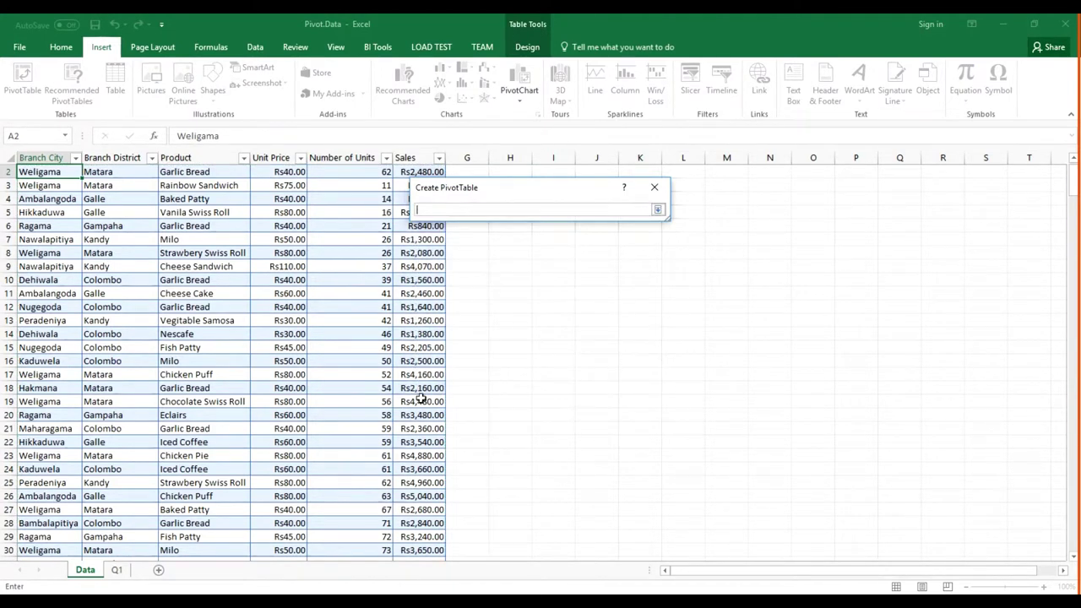
pyautogui.click(117, 571)
pyautogui.click(51, 201)
pyautogui.click(656, 211)
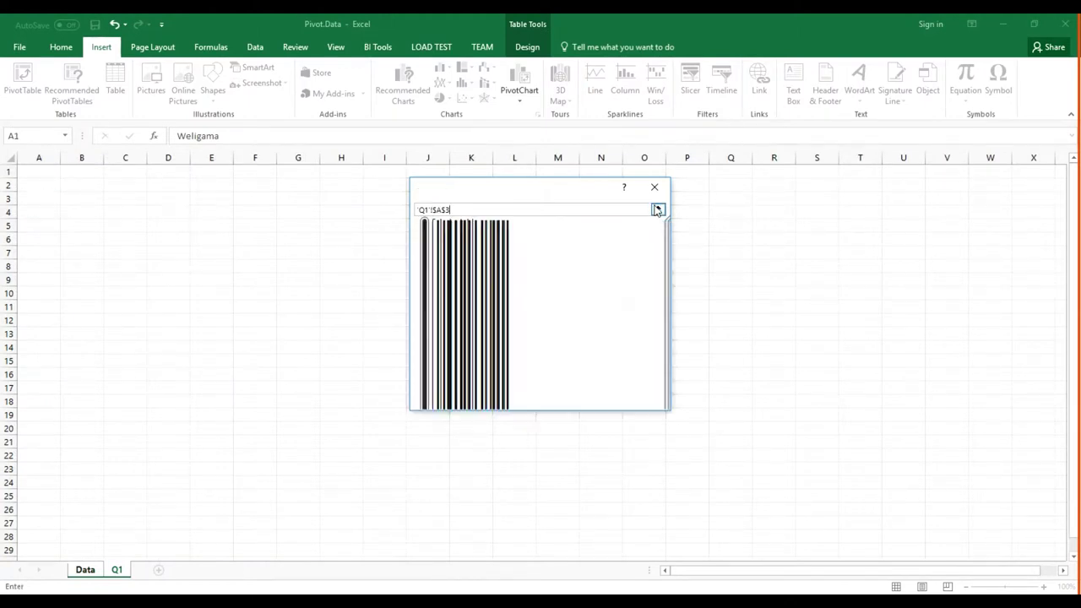
pyautogui.click(582, 398)
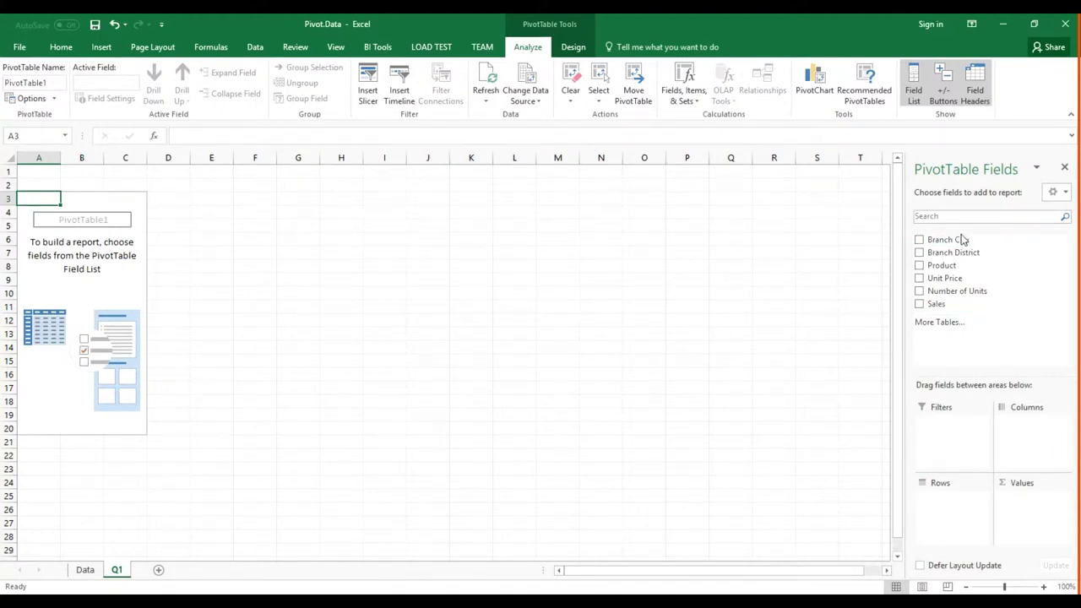
# - Put Branch City in Rows and a count of Product in Values, then retype Row Labels as Branch
pyautogui.moveTo(964, 245); pyautogui.dragTo(984, 506)
pyautogui.moveTo(969, 265)
pyautogui.mouseDown()
pyautogui.moveTo(1044, 484)
pyautogui.moveTo(1035, 510)
pyautogui.mouseUp()
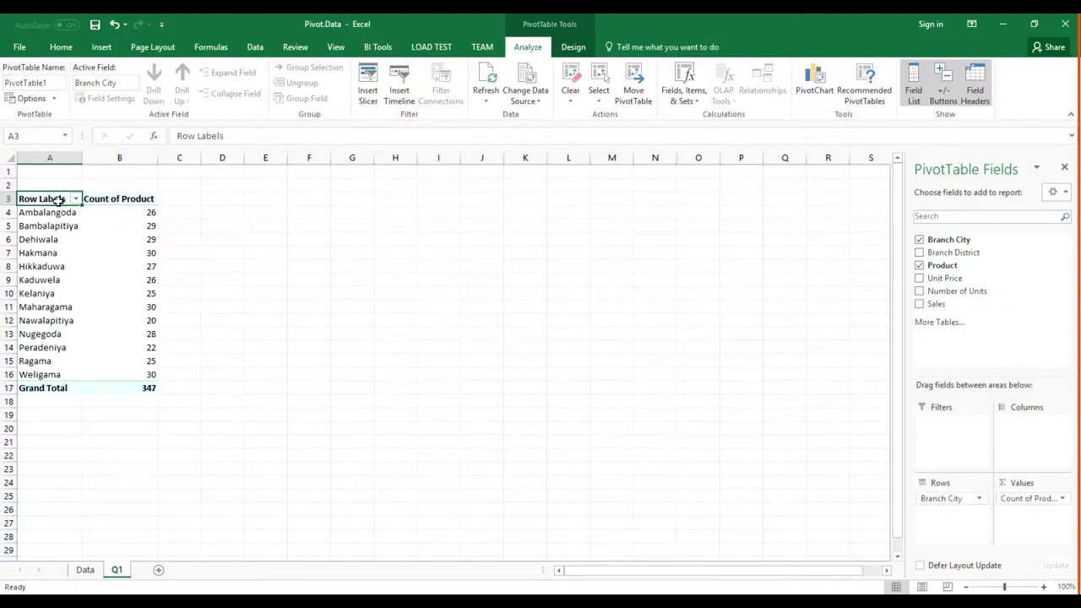
pyautogui.moveTo(223, 136); pyautogui.dragTo(175, 136)
pyautogui.write('Branch')
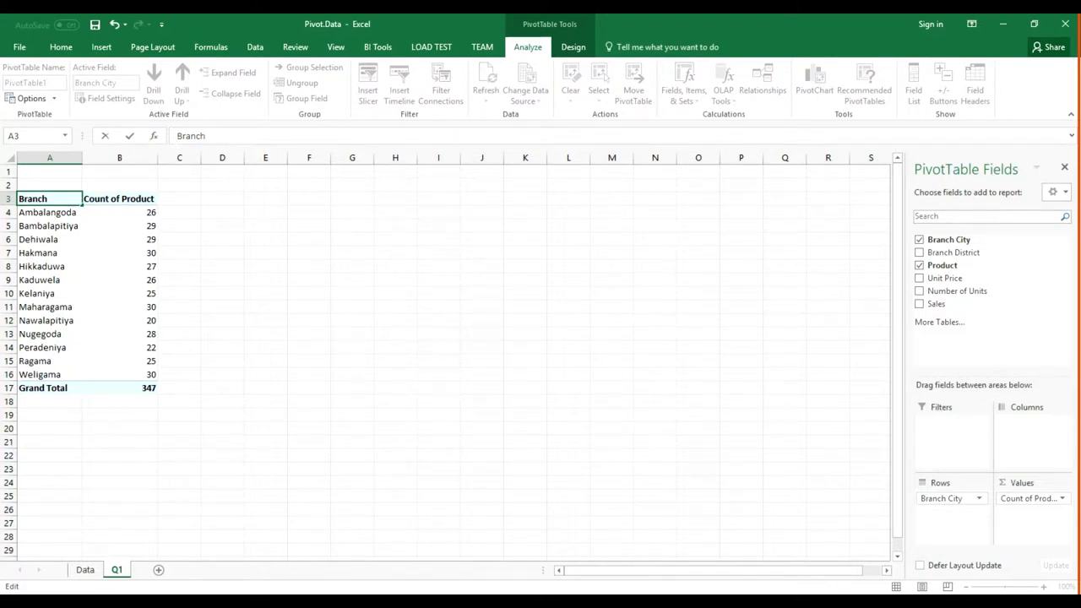
# - Rename the Count of Product header to 'Number of Food Varities' and autofit column B
pyautogui.click(117, 203)
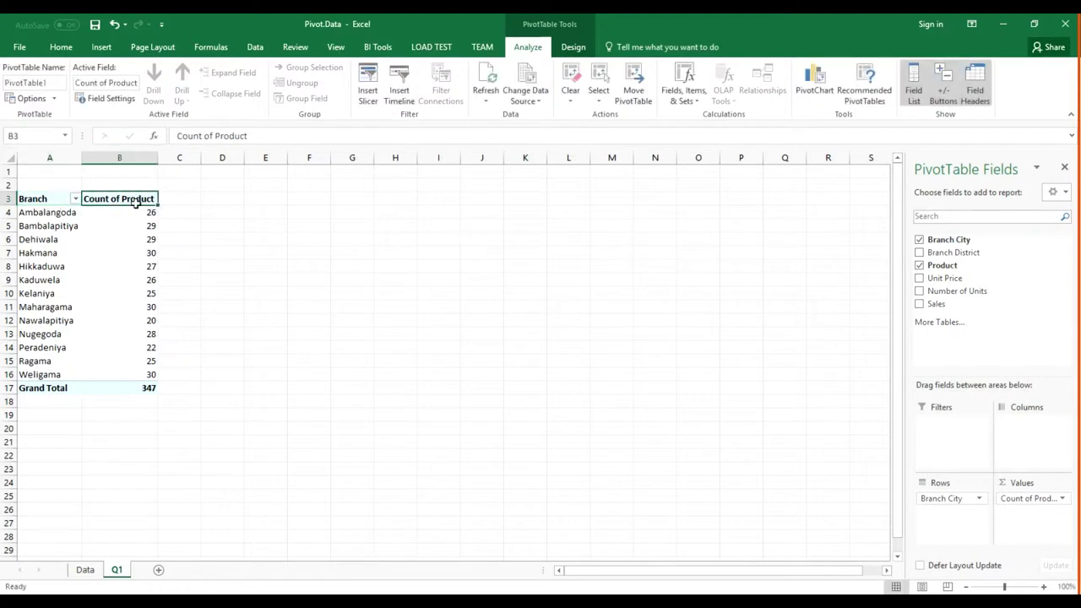
pyautogui.moveTo(247, 136); pyautogui.dragTo(132, 131)
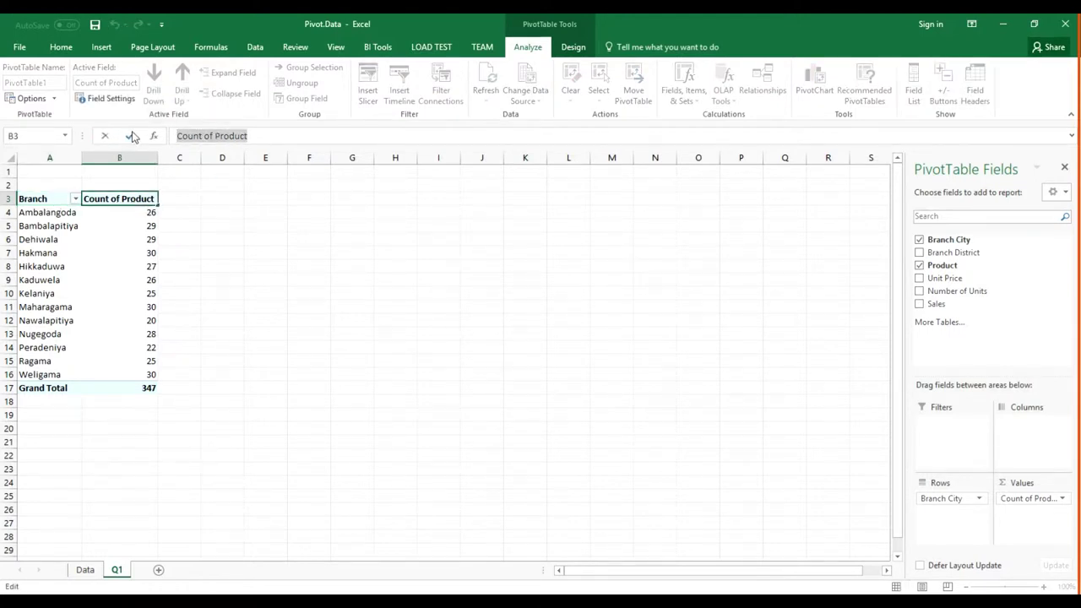
pyautogui.write('Number')
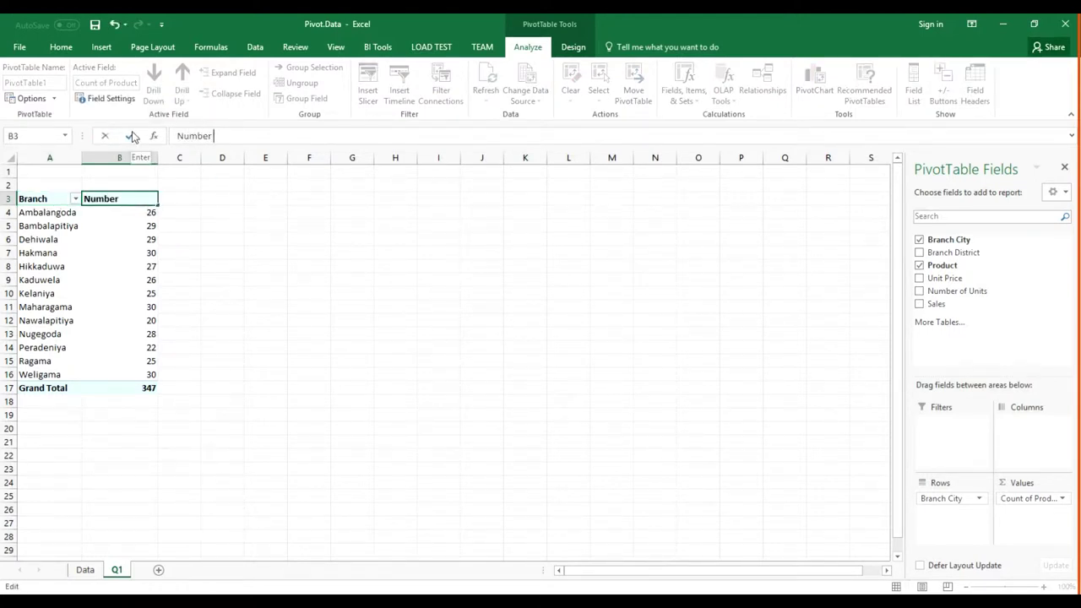
pyautogui.write(' of Food')
pyautogui.write(' Varities')
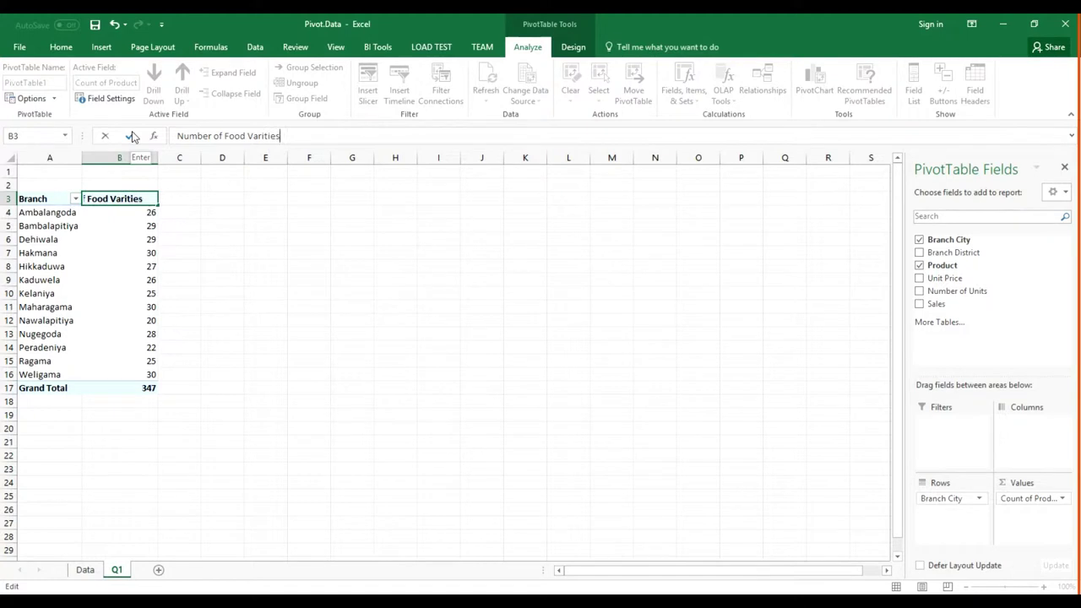
pyautogui.press('Return')
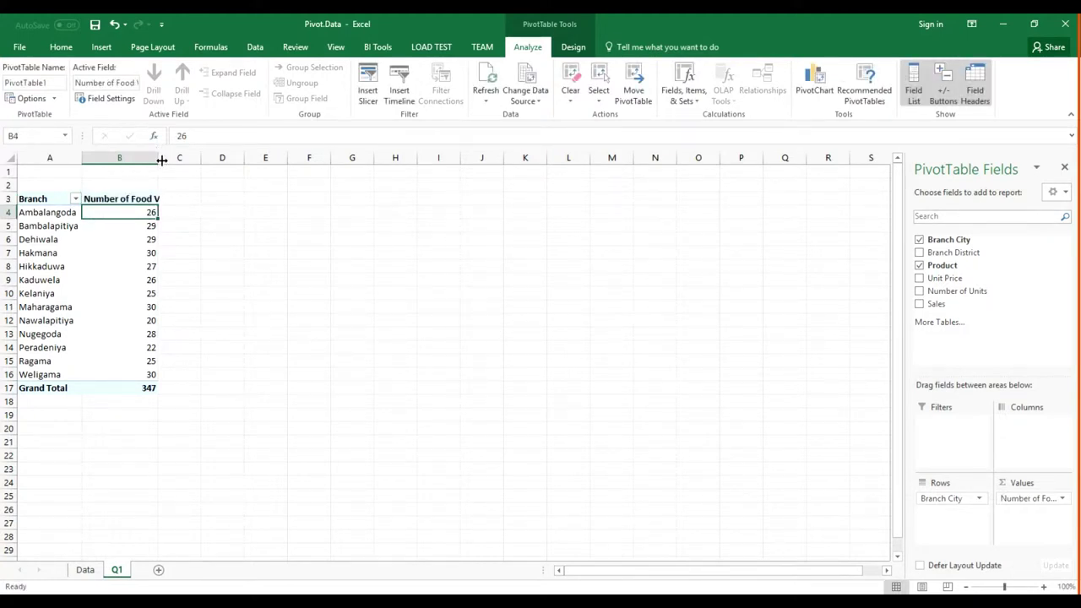
pyautogui.doubleClick(160, 159)
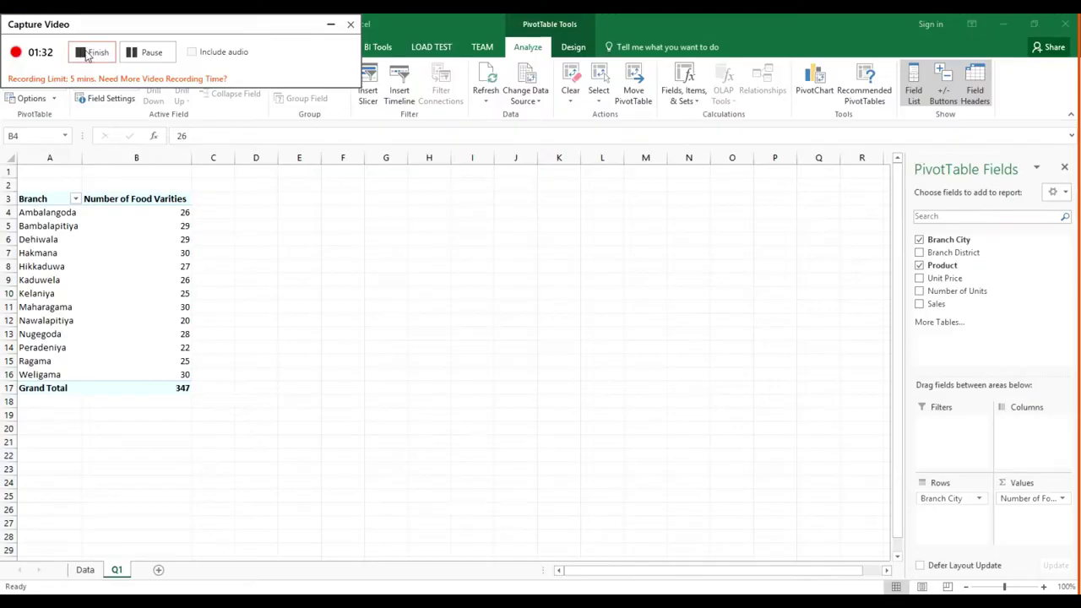
pyautogui.click(88, 52)
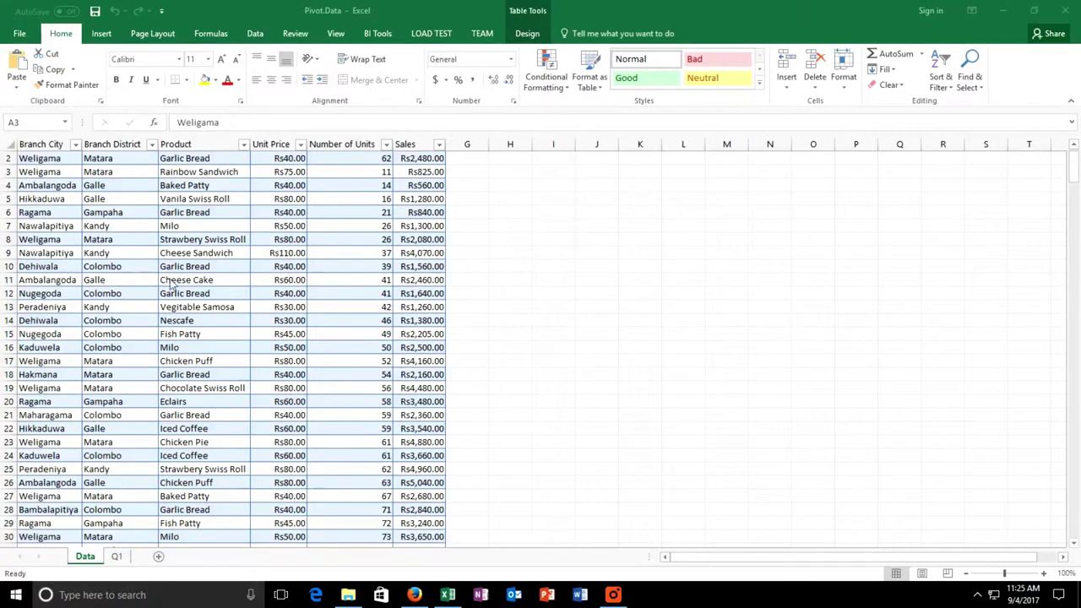
# - Create a PivotTable from the sales table on a new worksheet named Q2
pyautogui.click(50, 167)
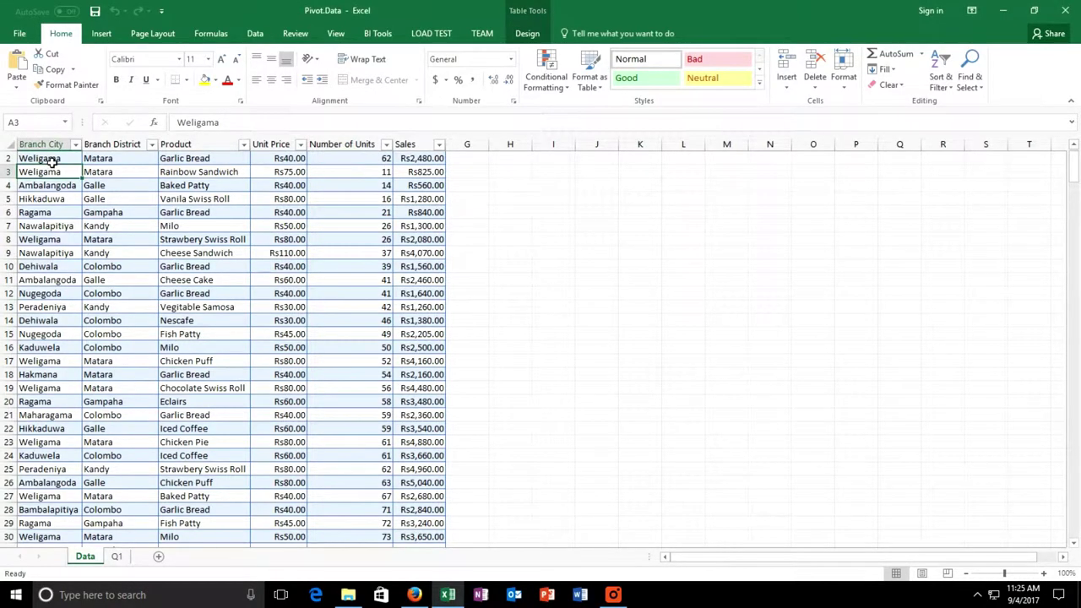
pyautogui.click(102, 33)
pyautogui.click(22, 69)
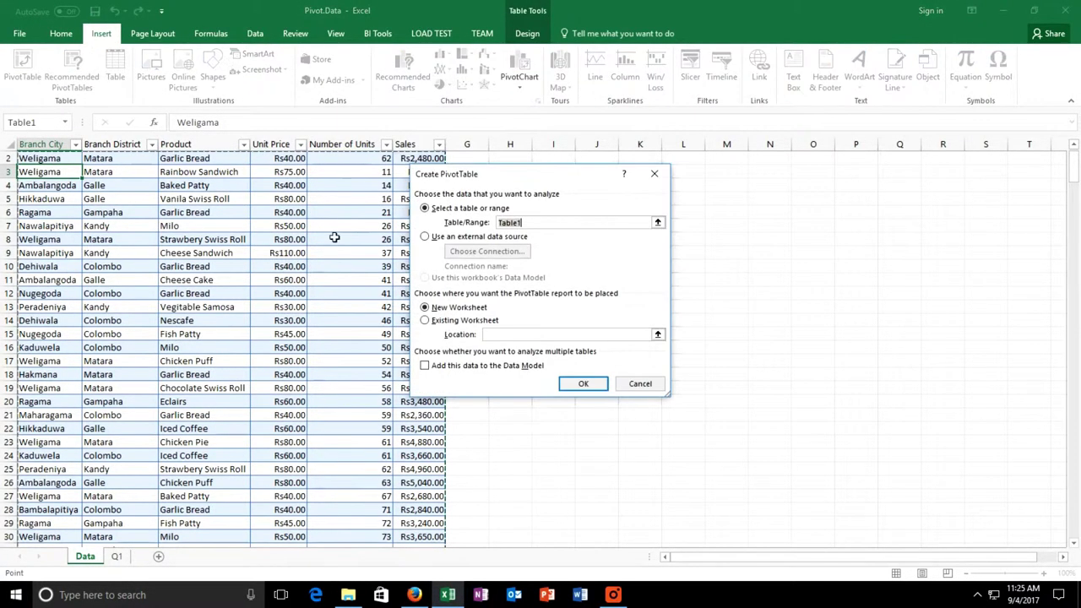
pyautogui.click(585, 384)
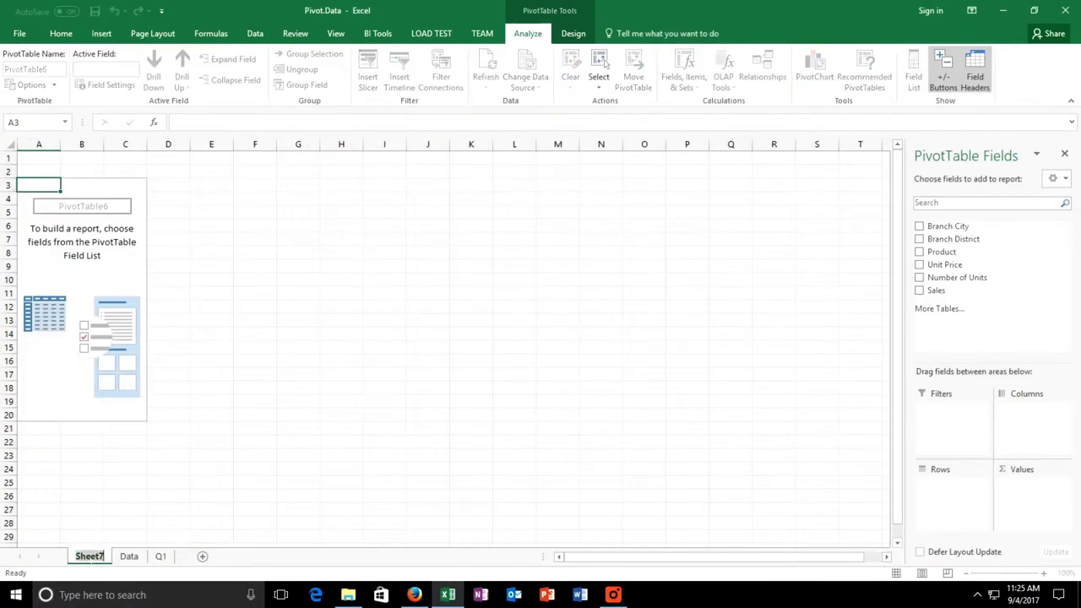
pyautogui.doubleClick(89, 556)
pyautogui.write('Q2')
pyautogui.press('Return')
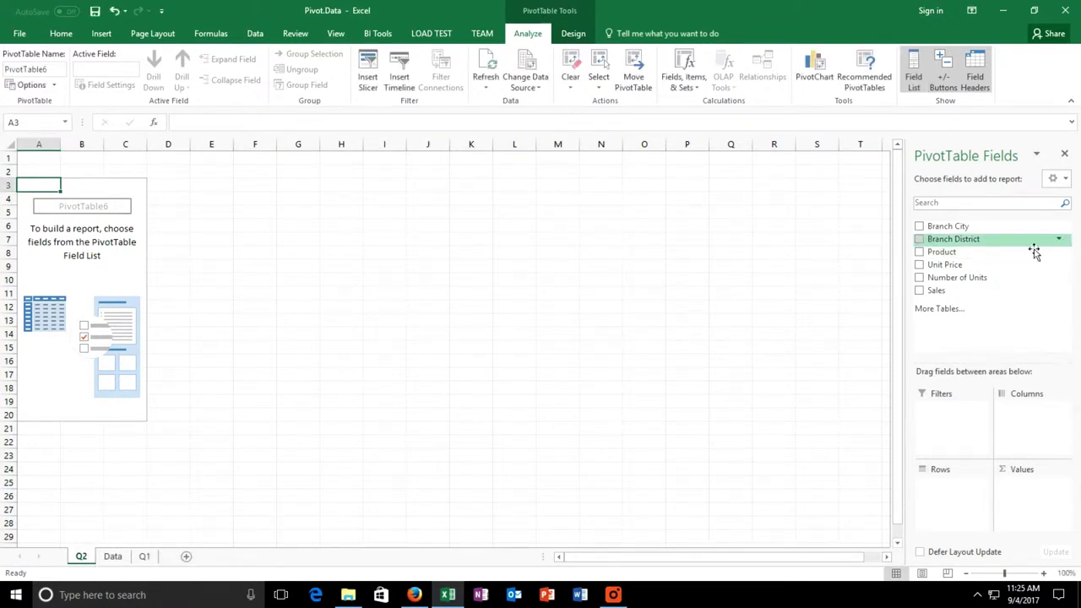
# - Lay out the pivot with Product in Rows, Branch City in Columns and summed Sales in Values
pyautogui.moveTo(984, 251)
pyautogui.mouseDown()
pyautogui.moveTo(999, 272)
pyautogui.moveTo(961, 499)
pyautogui.mouseUp()
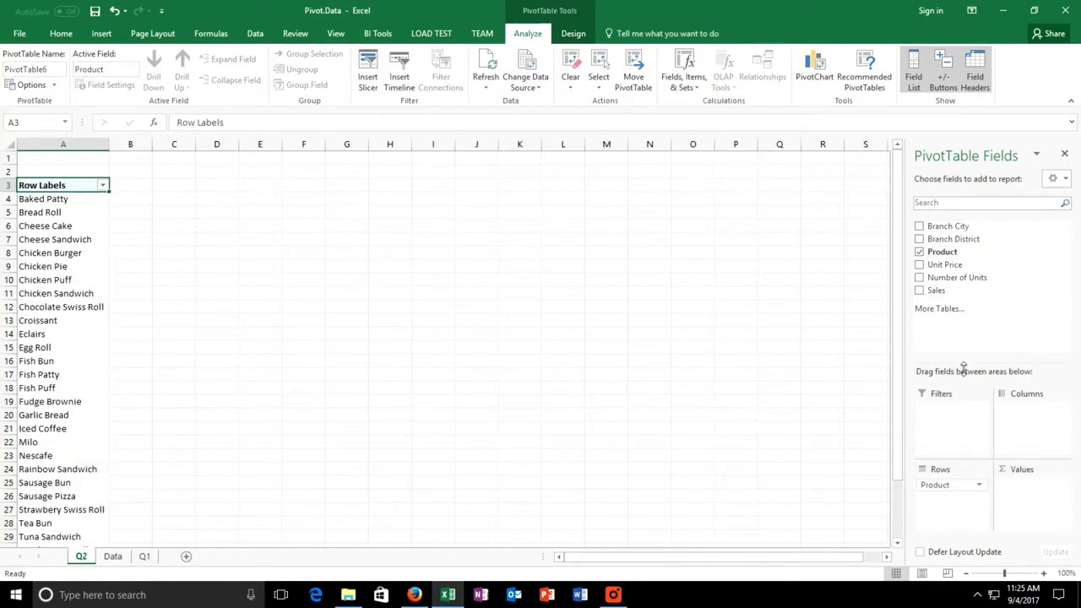
pyautogui.moveTo(949, 225); pyautogui.dragTo(1031, 412)
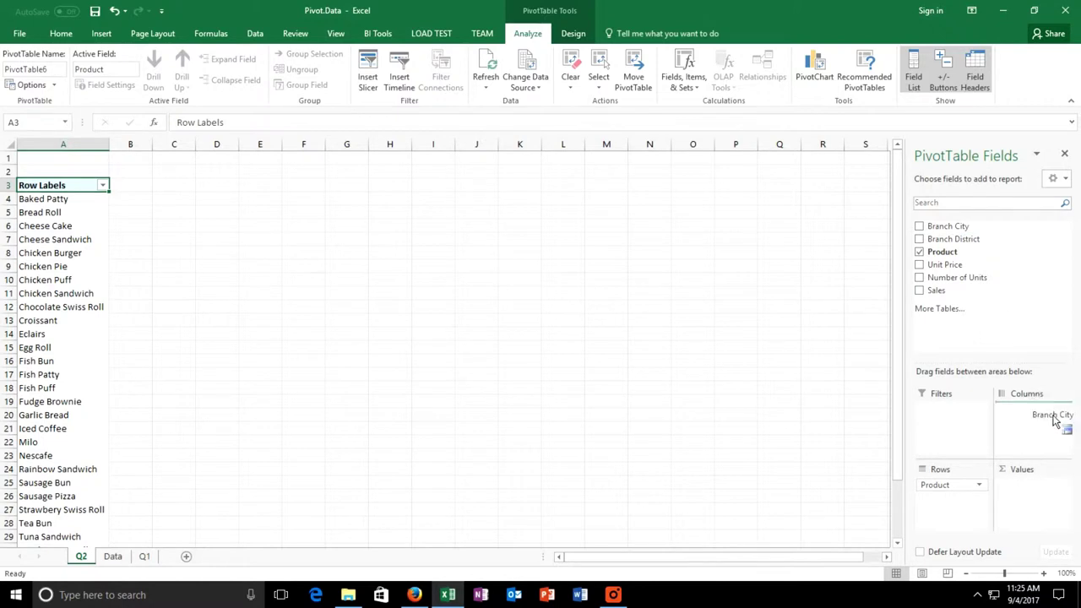
pyautogui.moveTo(949, 295); pyautogui.dragTo(1030, 501)
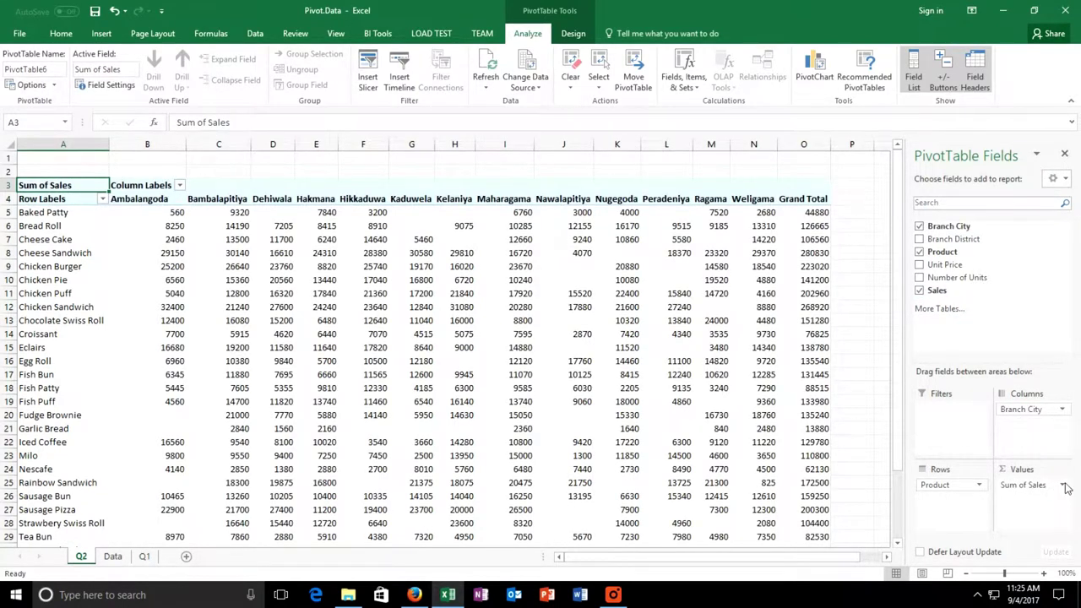
# - Format Sum of Sales as Rs. Tamil (Sri Lanka) currency with 2 decimals, clearing its custom name
pyautogui.click(1062, 485)
pyautogui.click(993, 460)
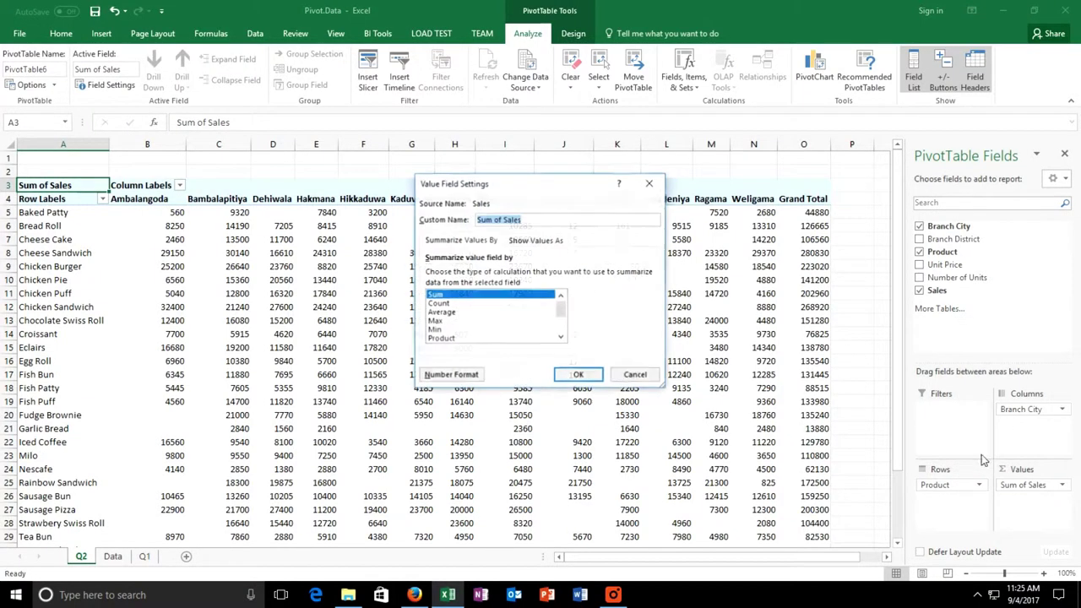
pyautogui.press('BackSpace')
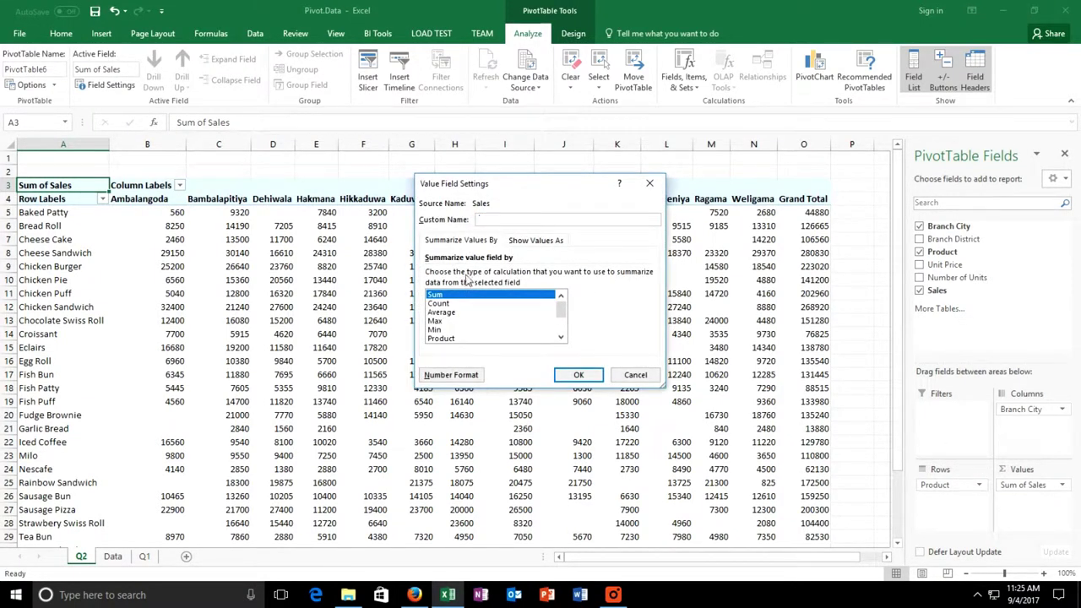
pyautogui.click(451, 374)
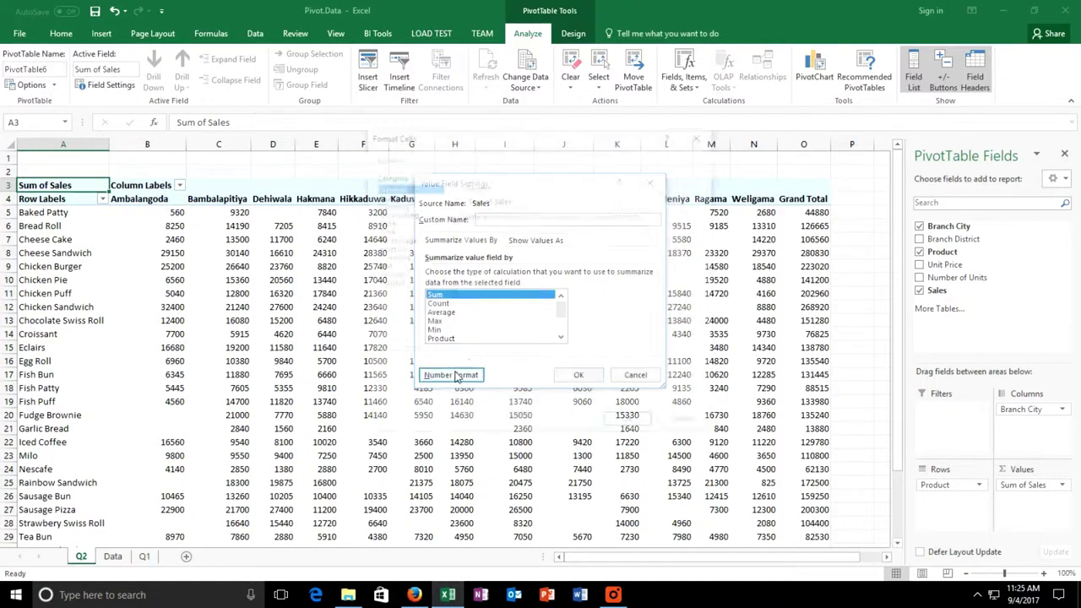
pyautogui.click(391, 204)
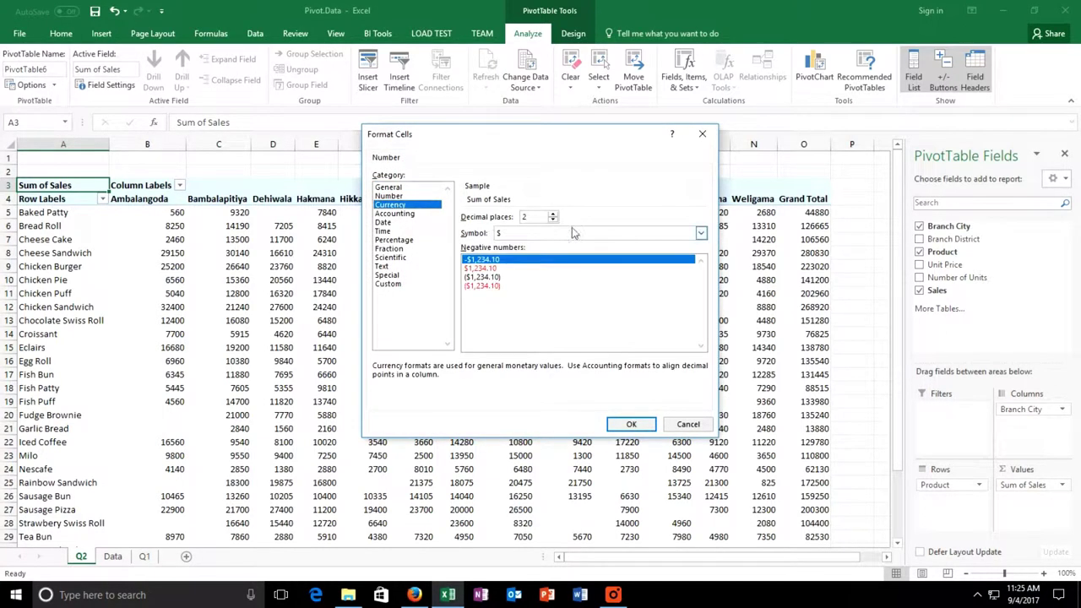
pyautogui.click(701, 233)
pyautogui.moveTo(701, 258); pyautogui.dragTo(702, 317)
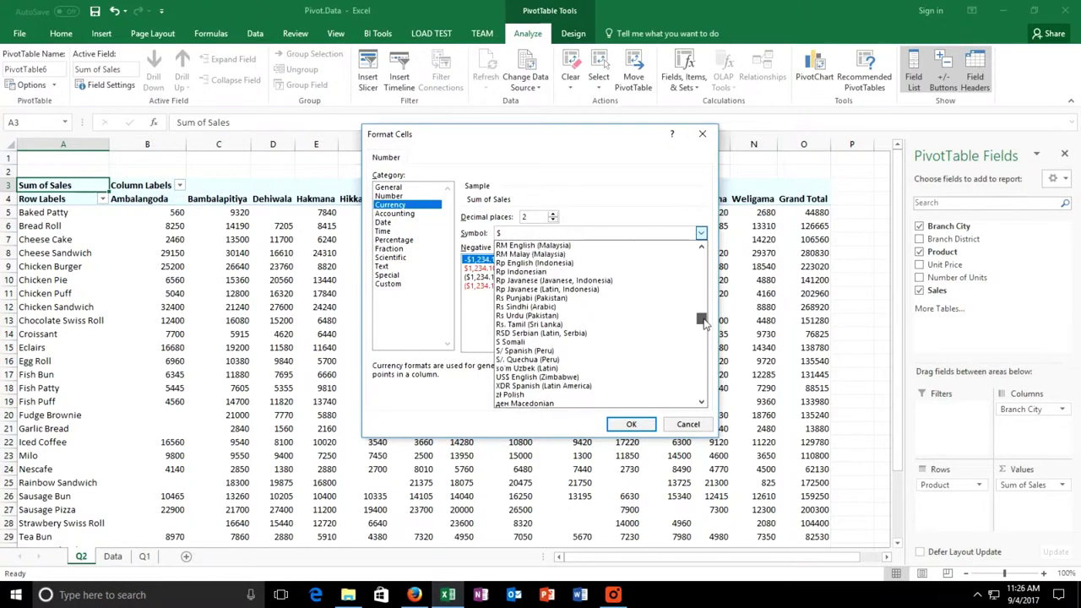
pyautogui.click(580, 325)
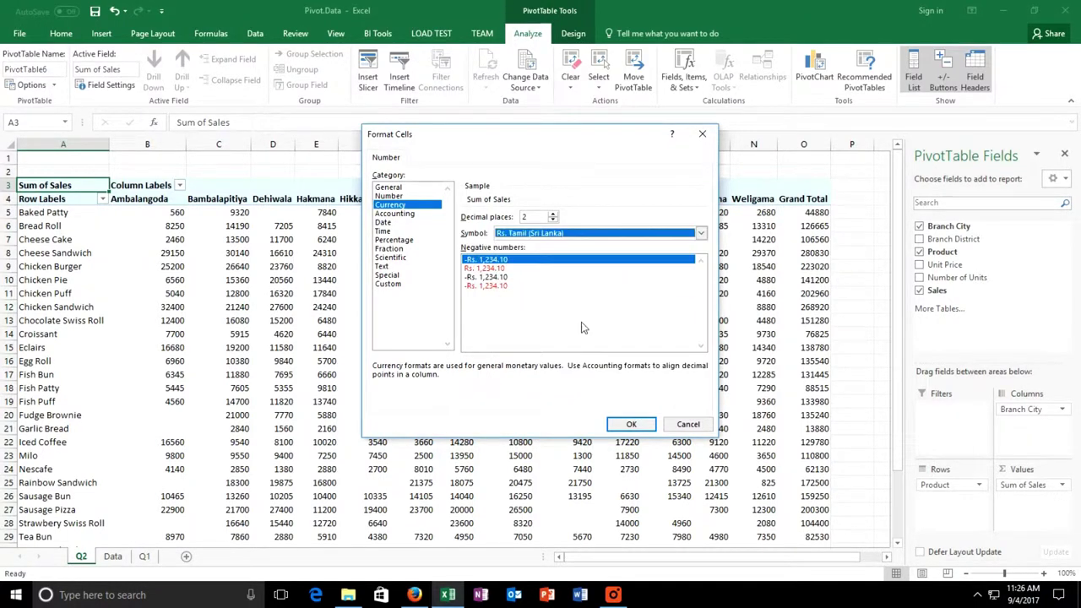
pyautogui.click(620, 426)
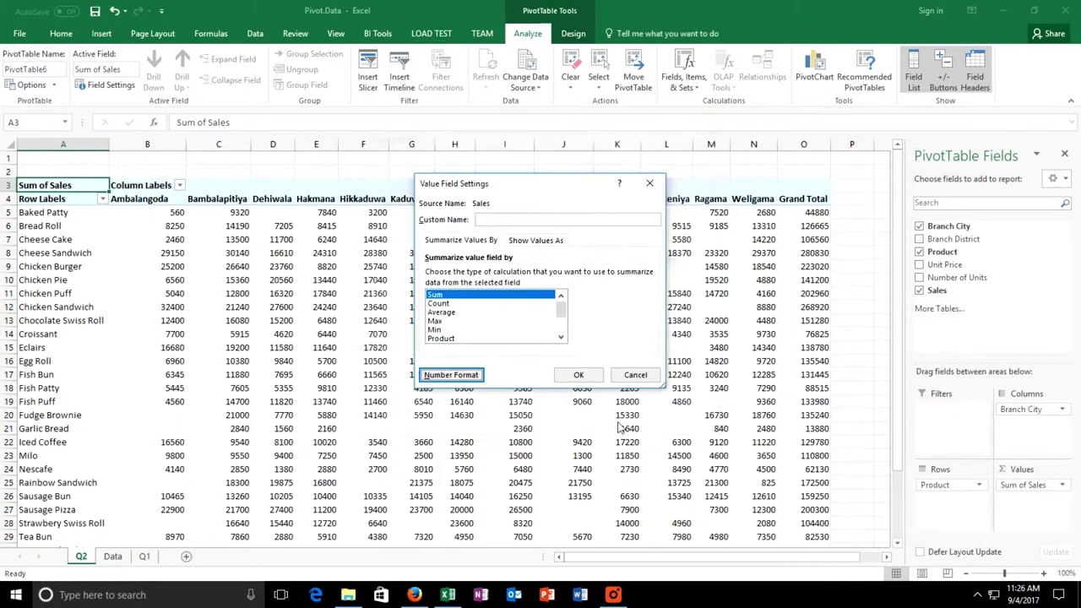
pyautogui.click(578, 377)
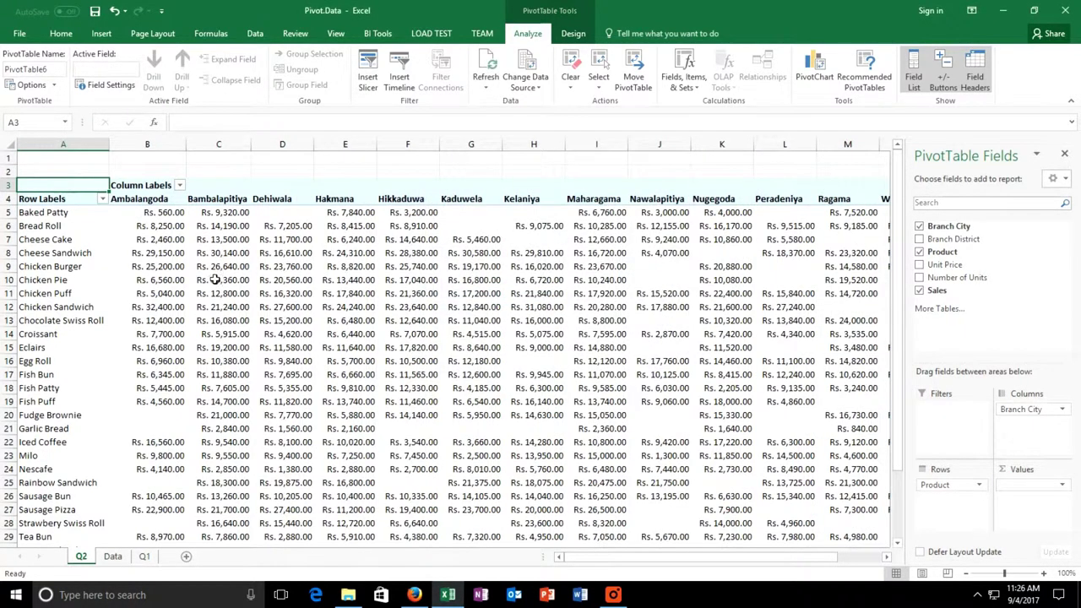
# - Retitle the Row Labels header to Product and the Column Labels header to Branch
pyautogui.click(67, 200)
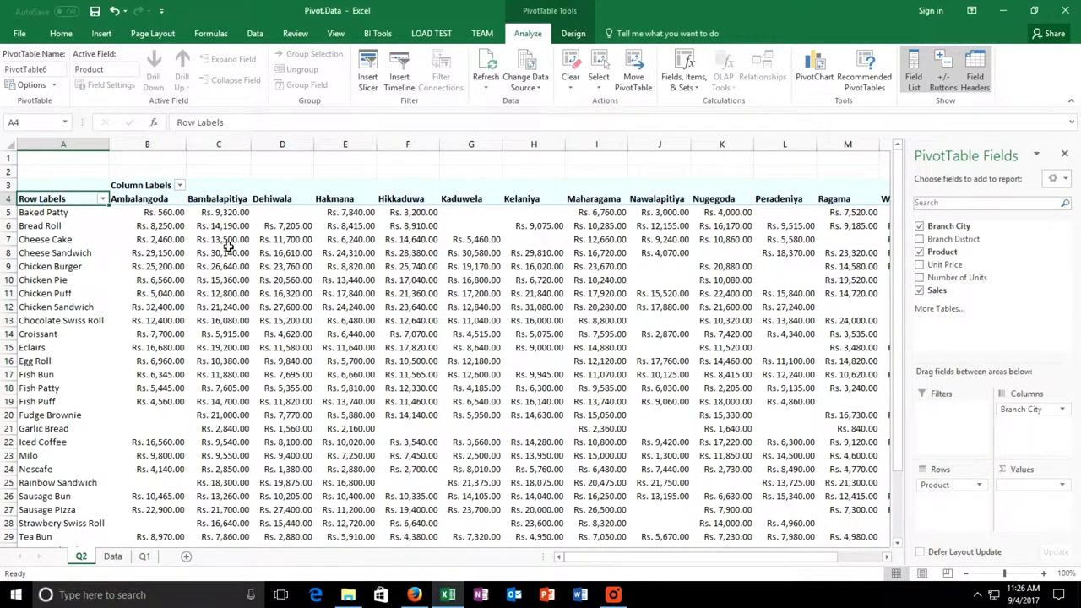
pyautogui.write('Product')
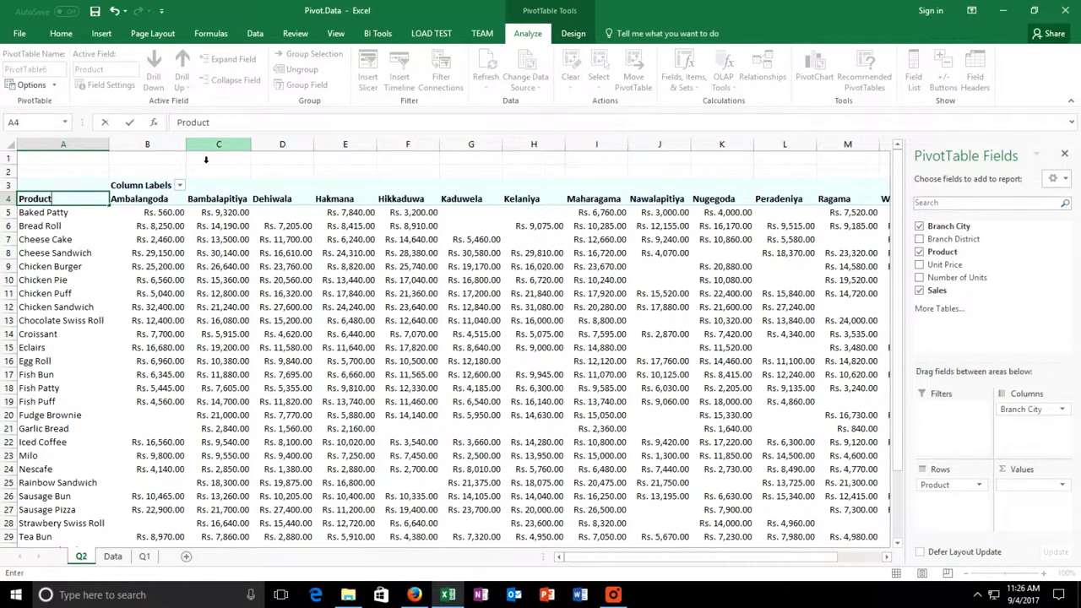
pyautogui.click(135, 190)
pyautogui.write('B')
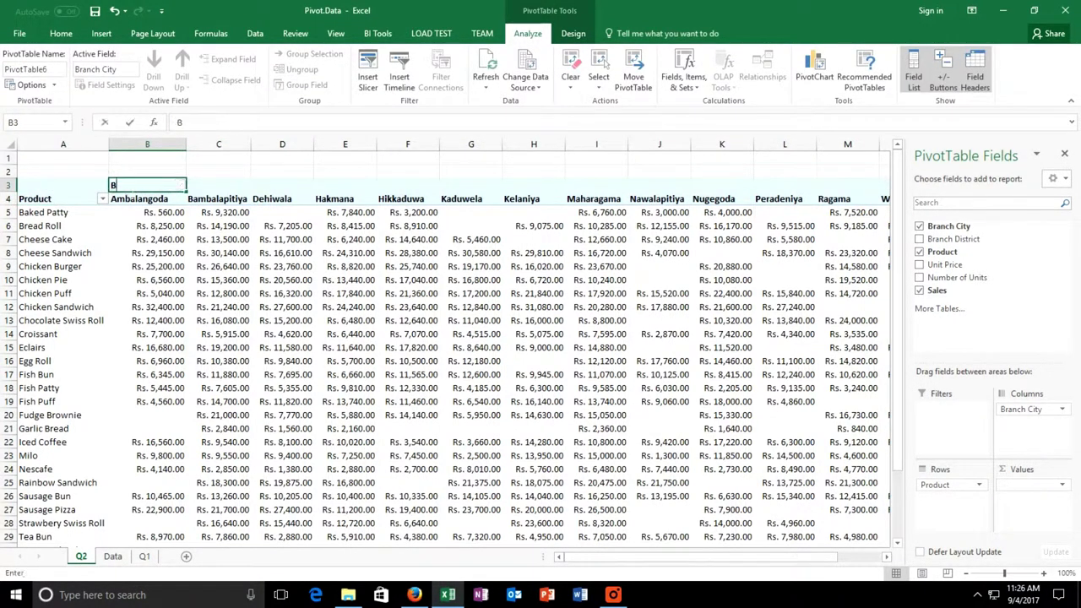
pyautogui.write('ranch')
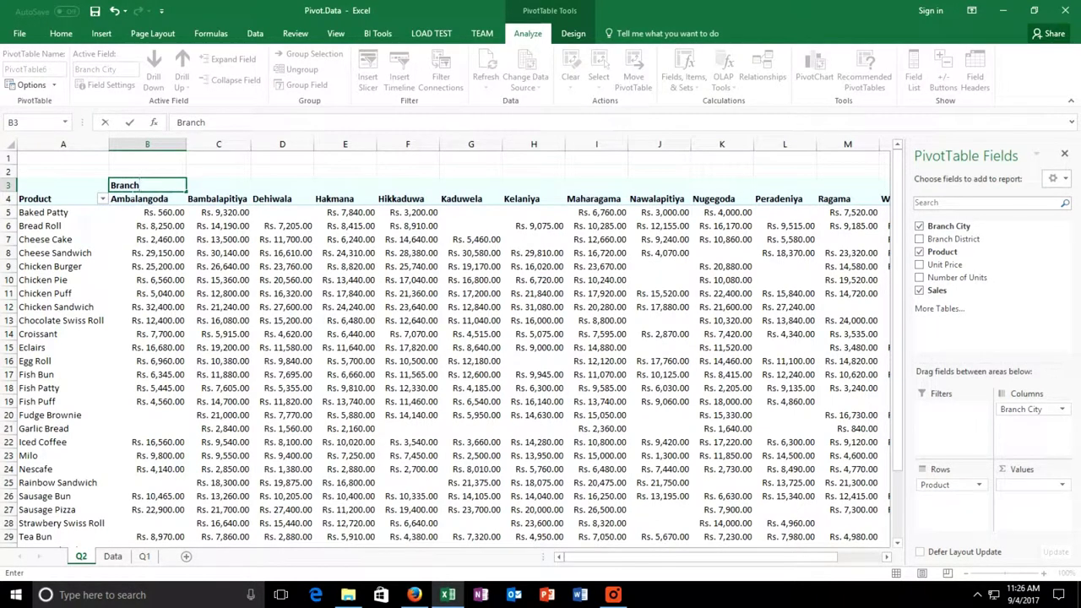
pyautogui.press('Return')
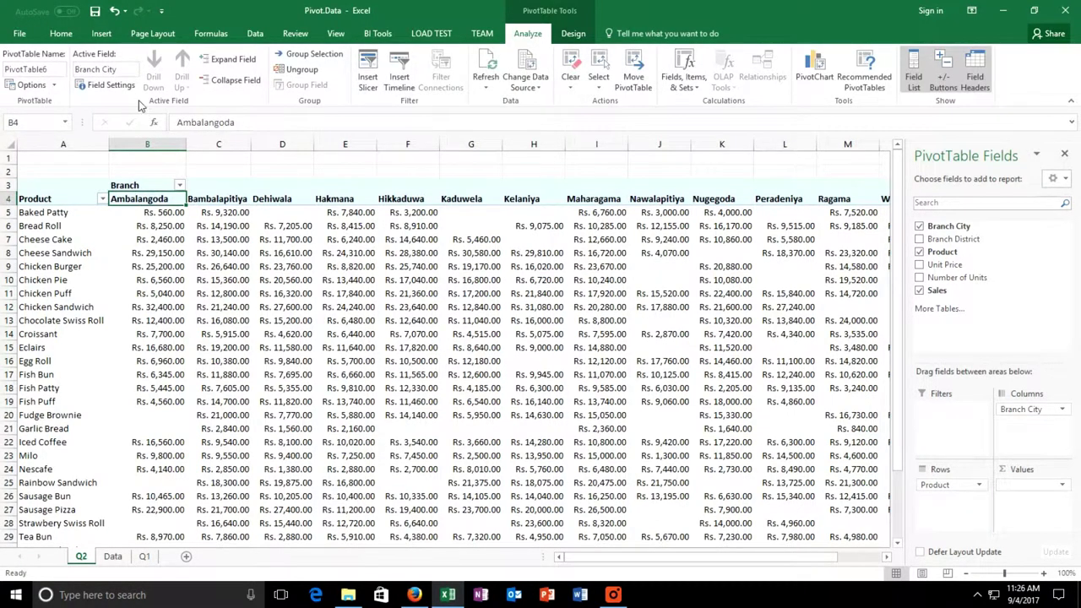
# - Add a Branch District slicer filtered to Gampaha beside the pivot, and move sheet Q2 after Q1
pyautogui.click(368, 72)
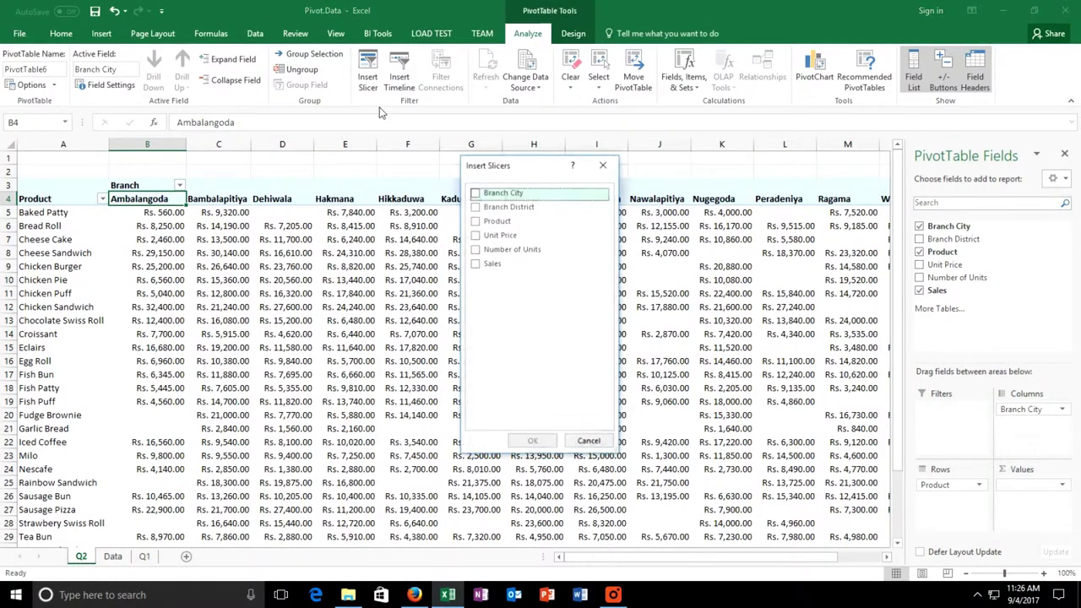
pyautogui.click(474, 207)
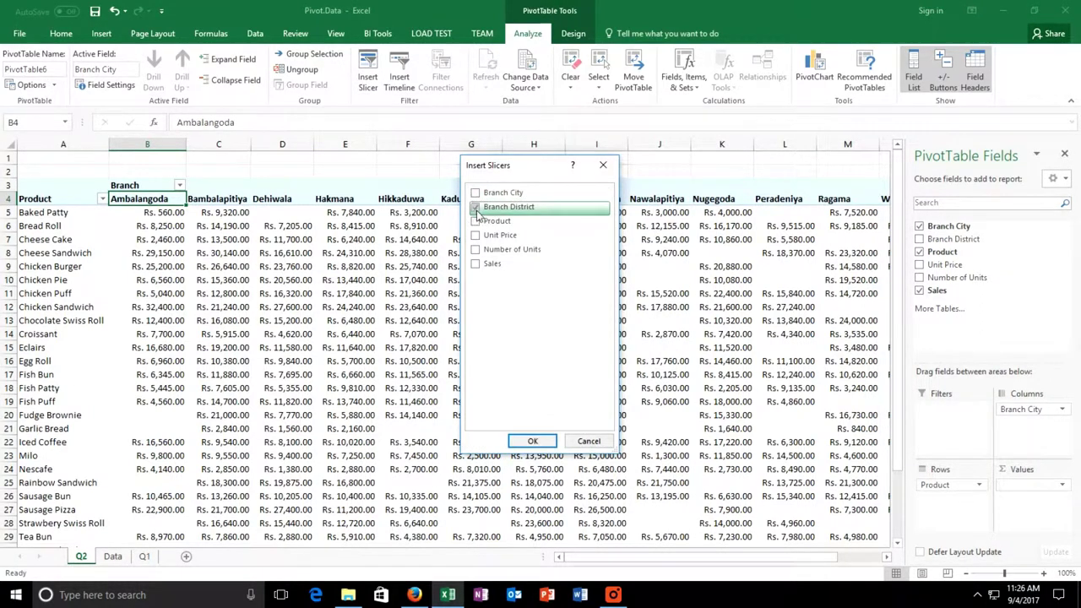
pyautogui.click(533, 441)
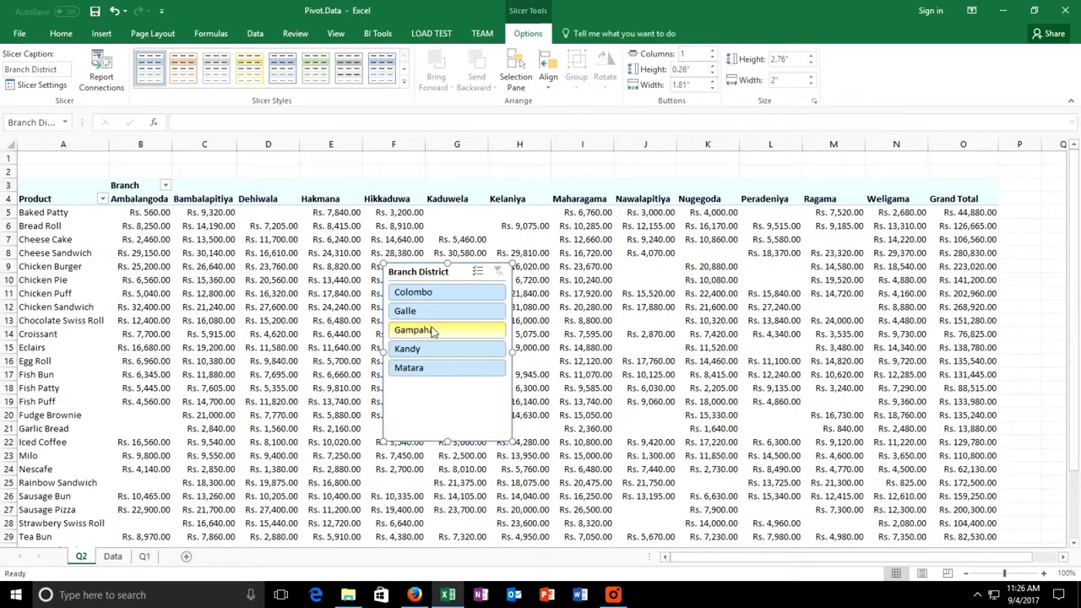
pyautogui.click(431, 330)
pyautogui.moveTo(428, 274); pyautogui.dragTo(409, 193)
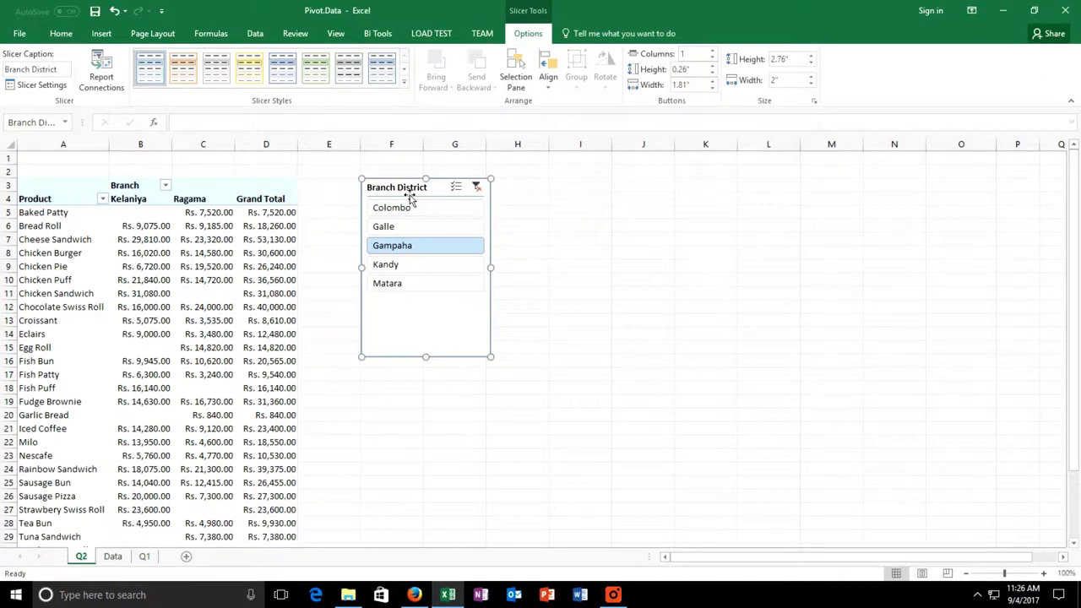
pyautogui.moveTo(83, 561); pyautogui.dragTo(167, 559)
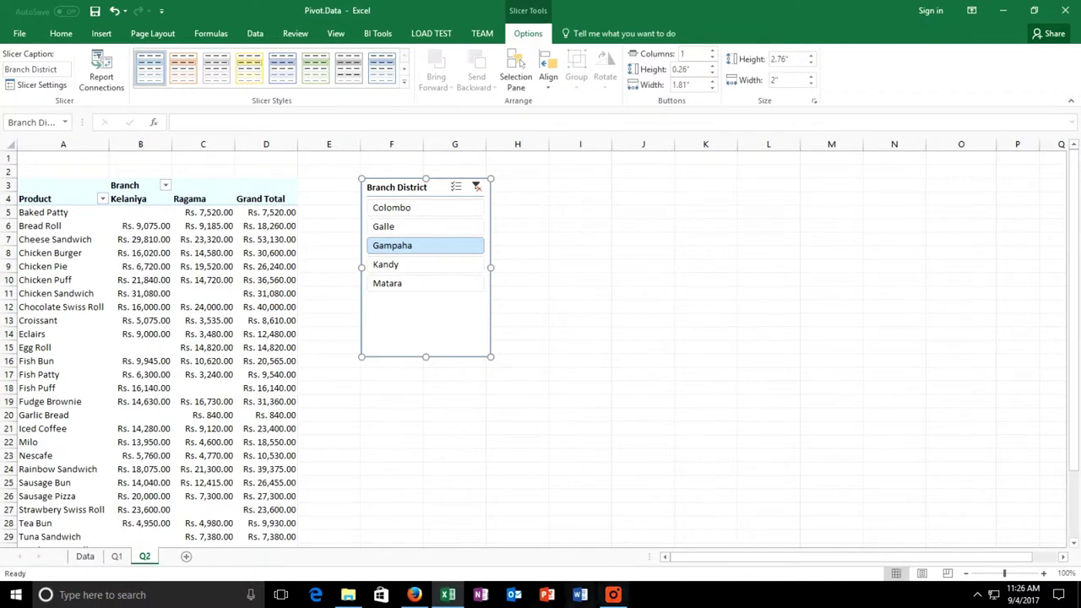
pyautogui.click(613, 595)
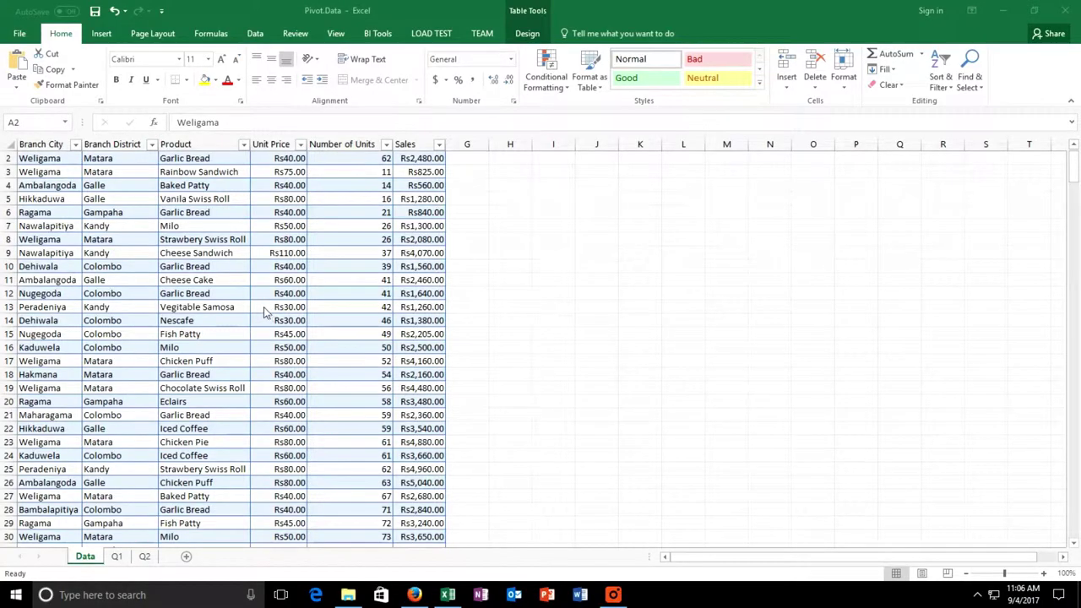
# - Insert a PivotTable on a new last sheet Q3 with Branch City rows and summed Sales values
pyautogui.click(91, 560)
pyautogui.click(53, 172)
pyautogui.click(102, 33)
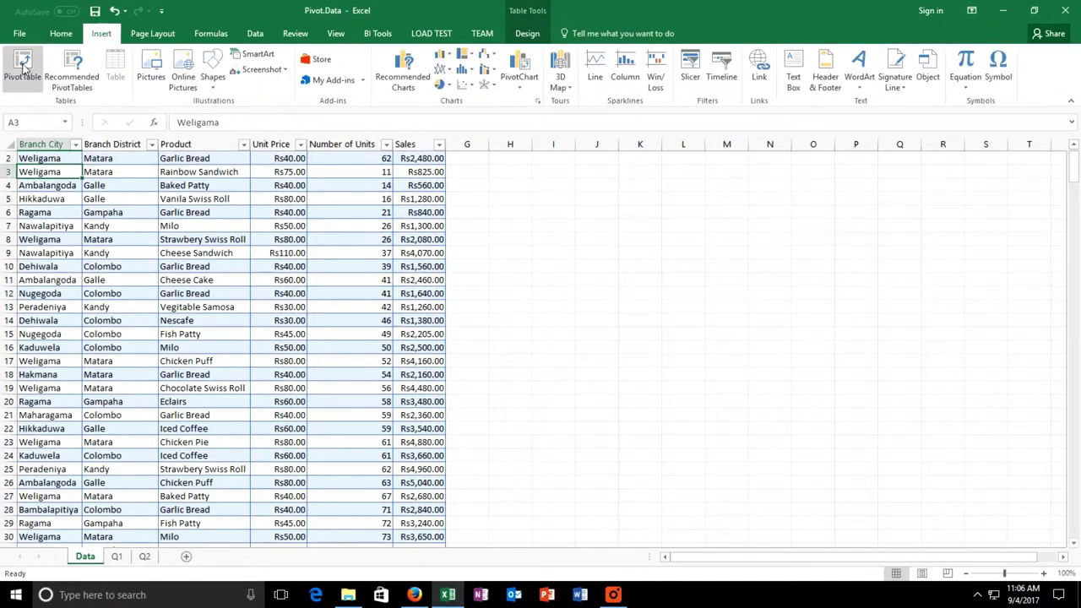
pyautogui.click(22, 66)
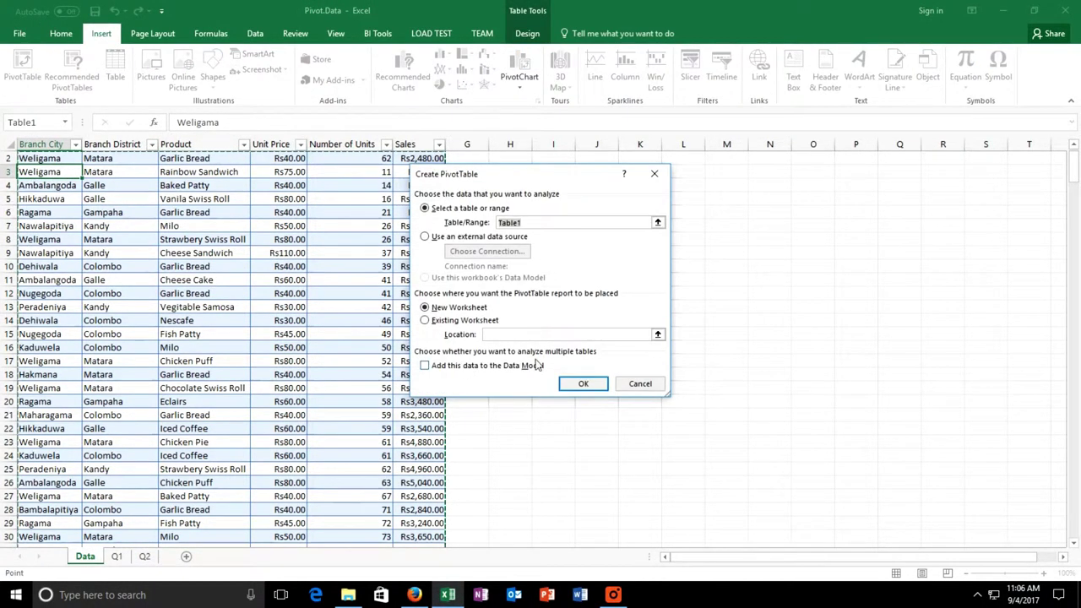
pyautogui.click(589, 386)
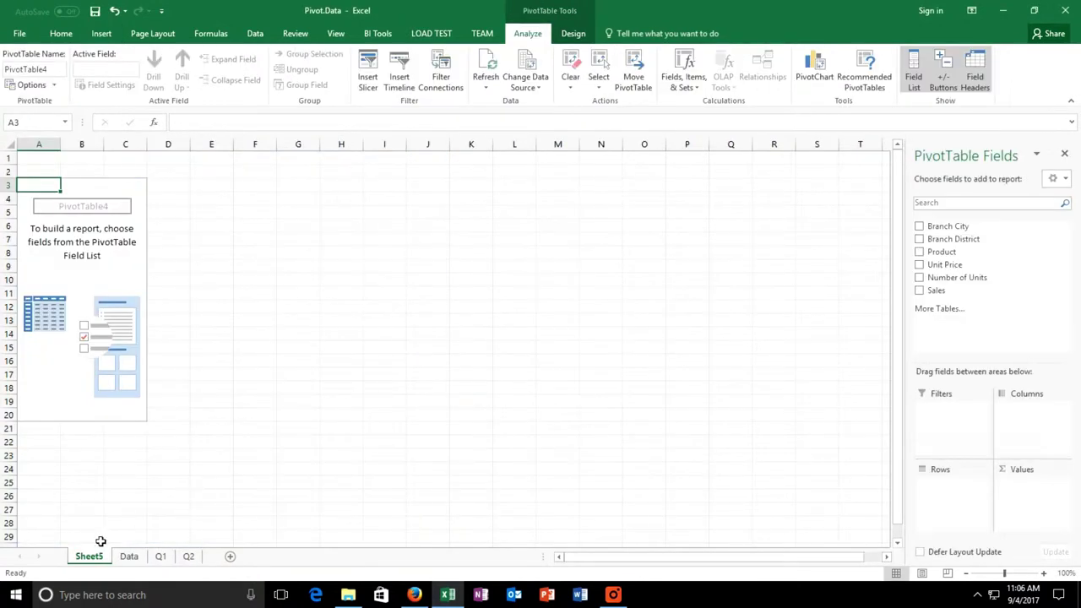
pyautogui.write('Q3')
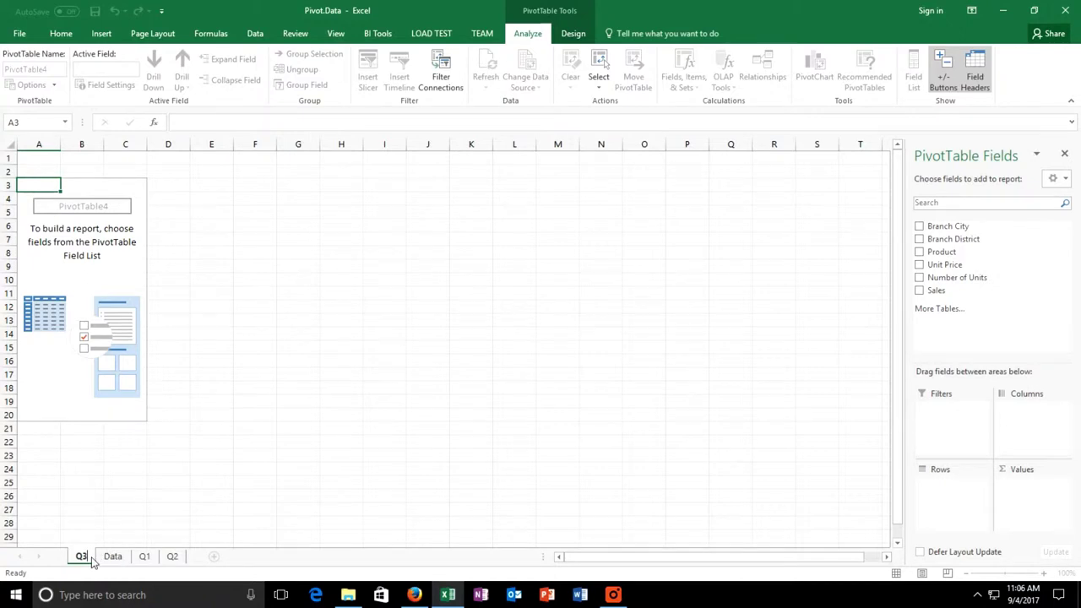
pyautogui.moveTo(81, 561); pyautogui.dragTo(180, 571)
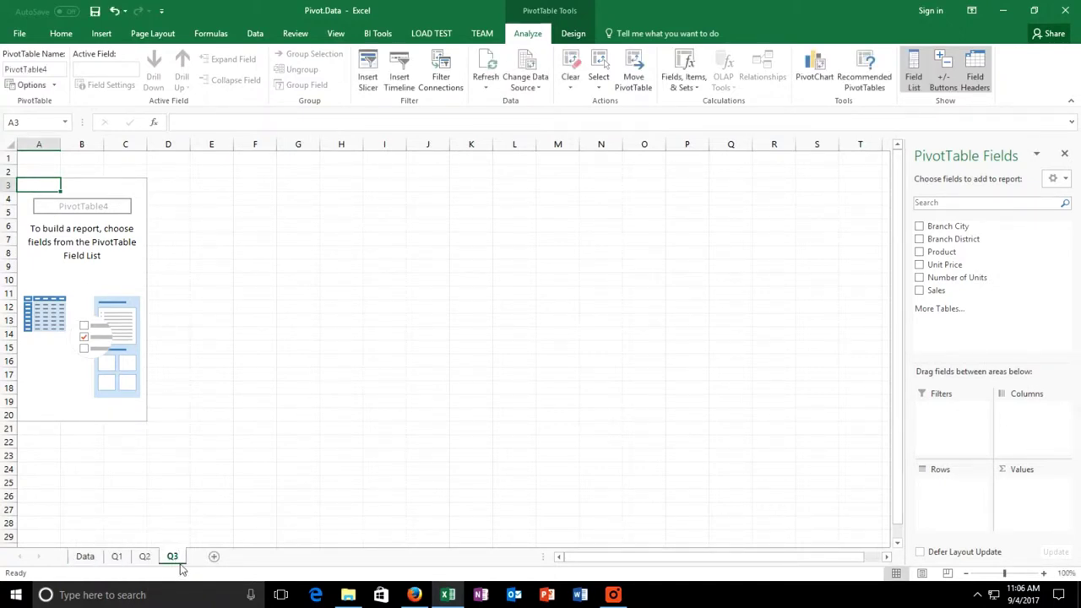
pyautogui.moveTo(968, 233); pyautogui.dragTo(961, 498)
pyautogui.moveTo(943, 293); pyautogui.dragTo(1017, 490)
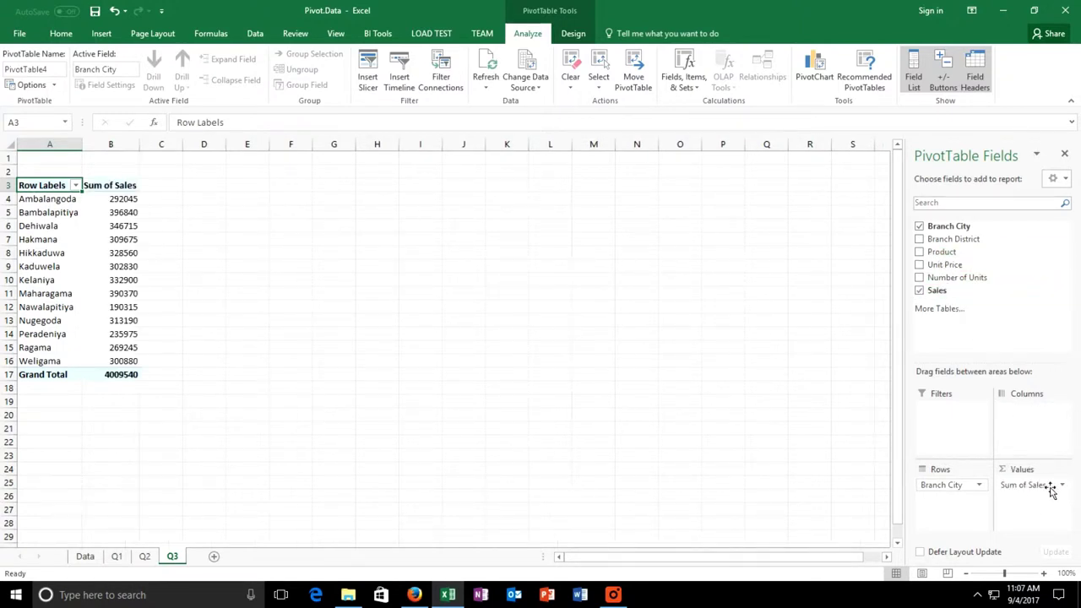
# - Show Q3's Sum of Sales as % of Grand Total, with the column titled % of Total Sales
pyautogui.click(1063, 485)
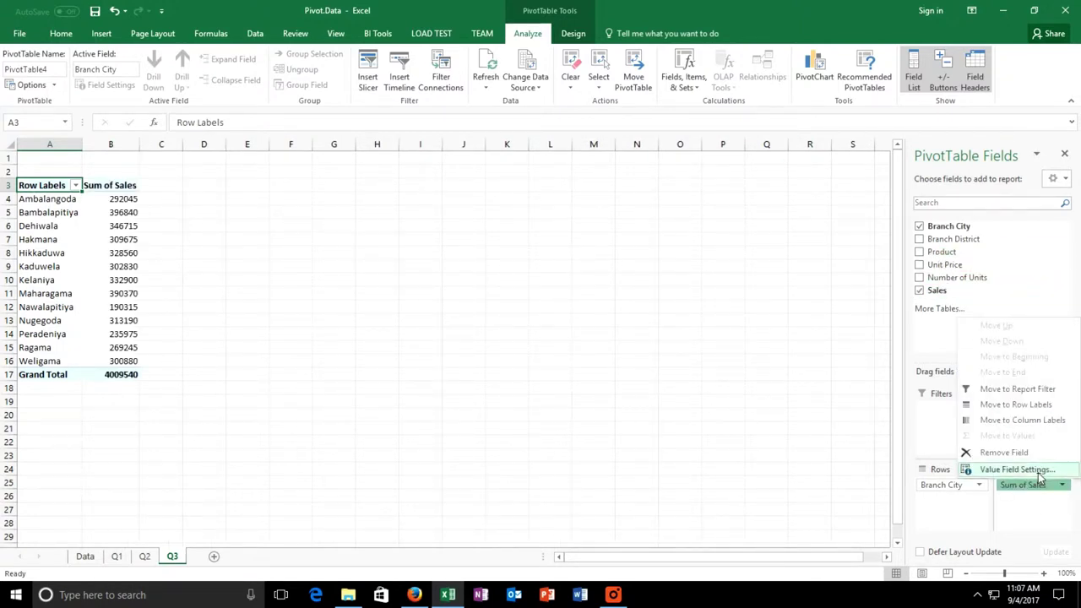
pyautogui.click(1018, 469)
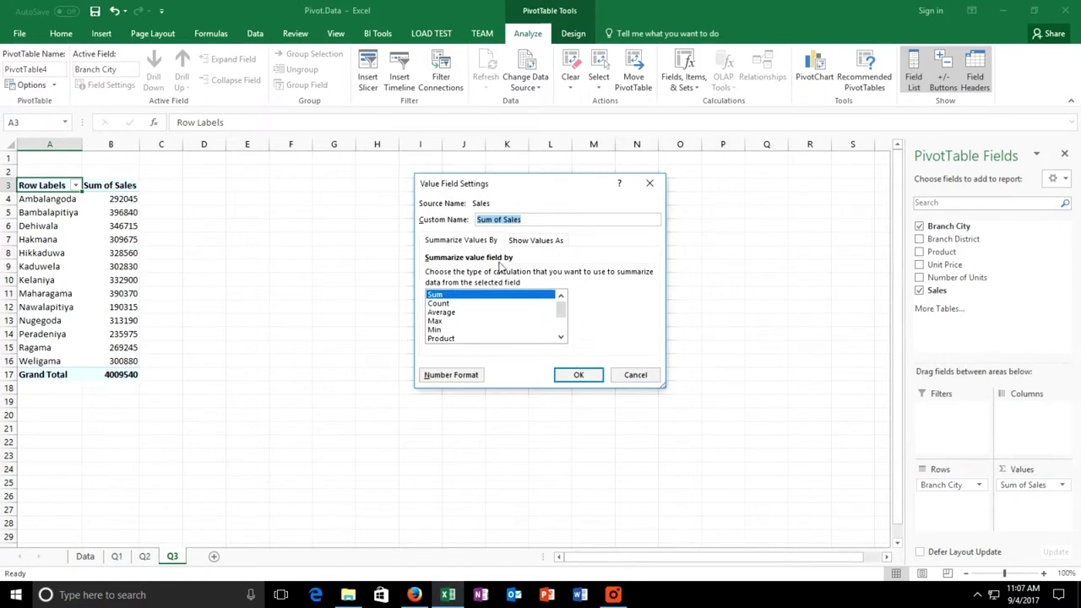
pyautogui.write('%')
pyautogui.click(543, 242)
pyautogui.click(508, 273)
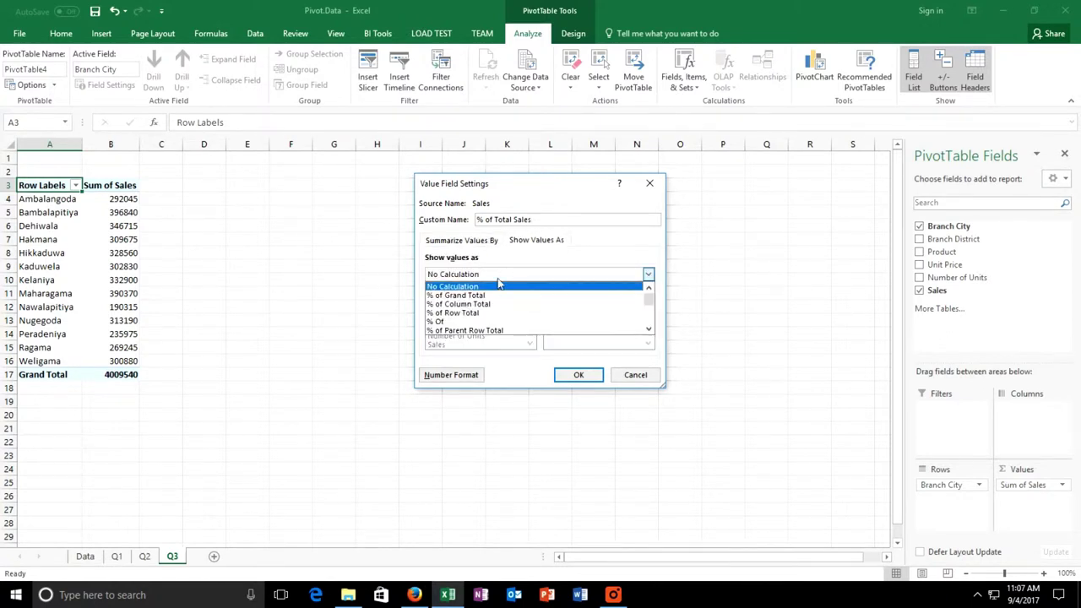
pyautogui.click(480, 295)
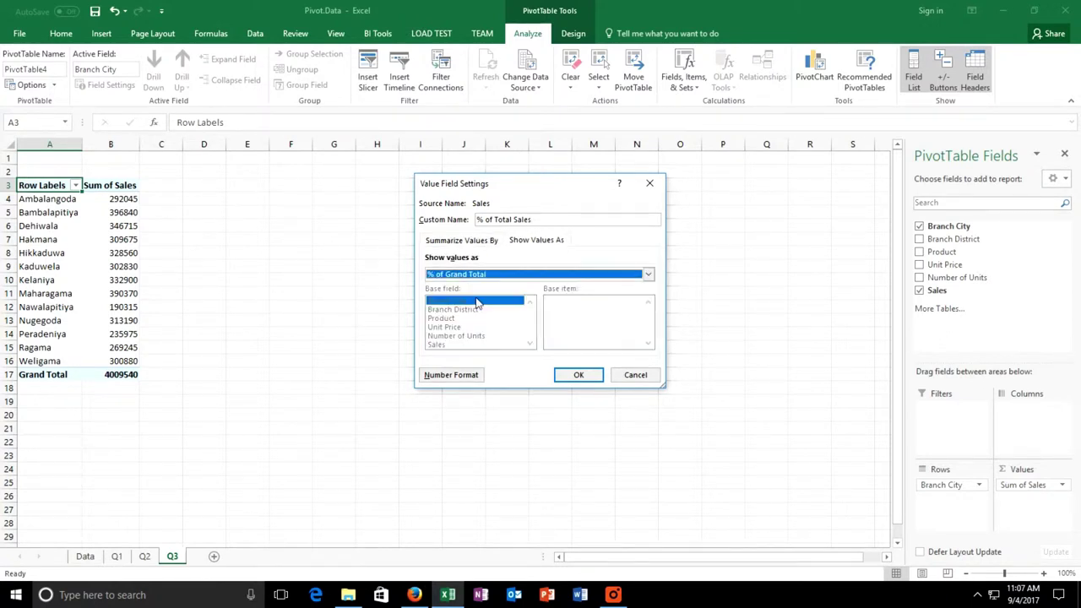
pyautogui.click(579, 375)
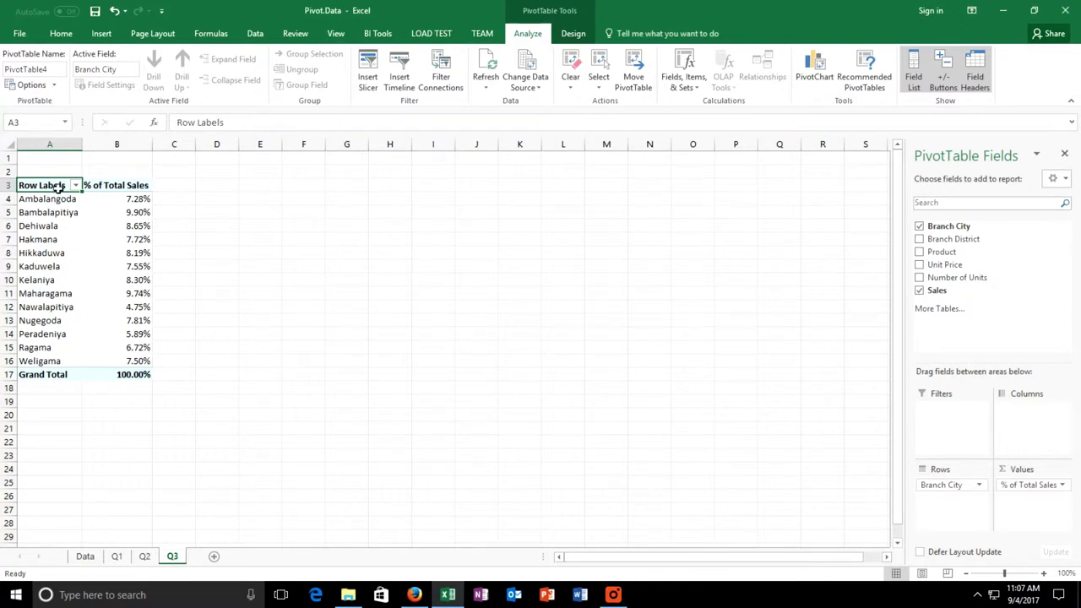
# - Rename the Q3 pivot's Row Labels header to Branch and return to the Data sheet
pyautogui.write('Bra')
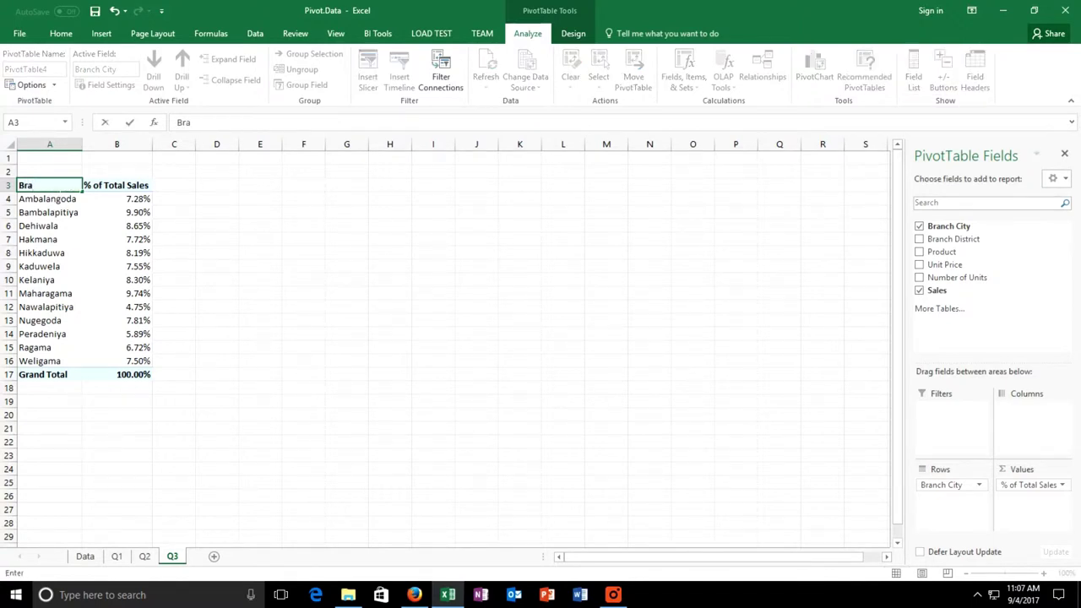
pyautogui.write('nch')
pyautogui.press('Return')
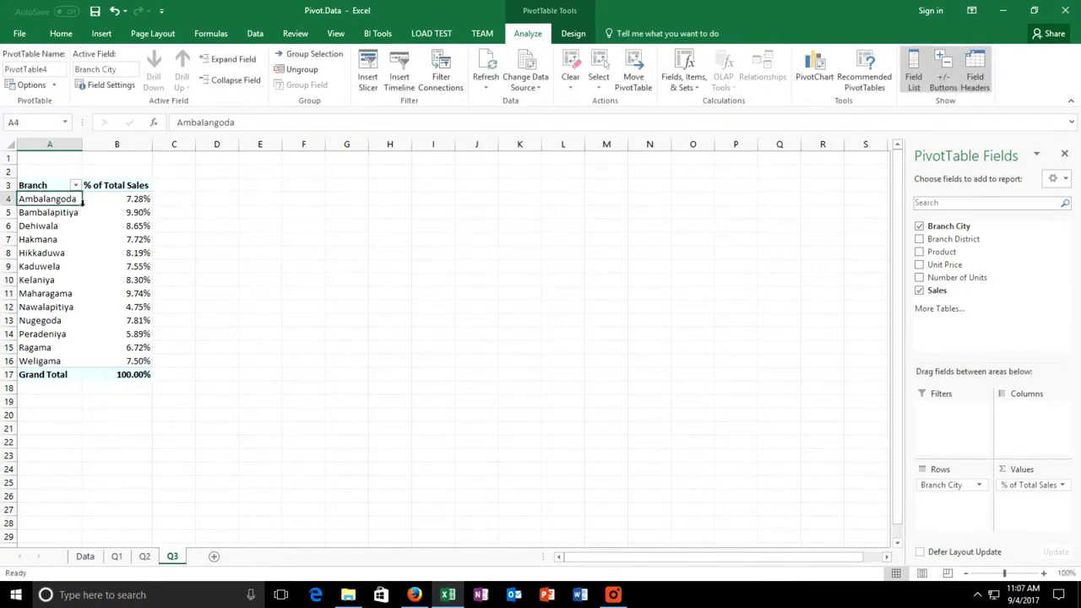
pyautogui.click(614, 595)
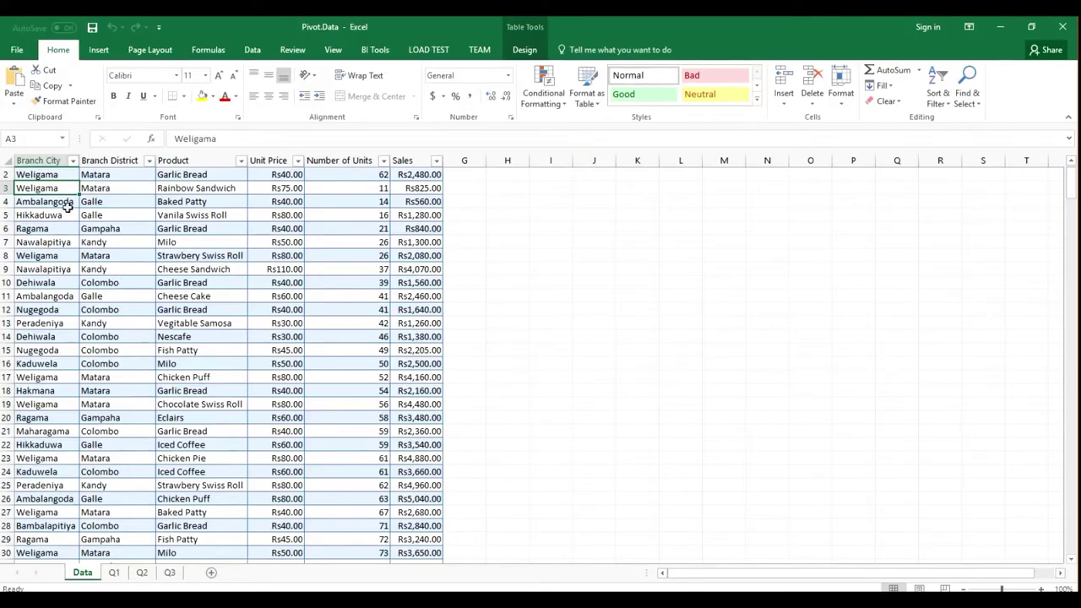
# - Insert an empty PivotChart from the sales table on a new worksheet
pyautogui.click(99, 50)
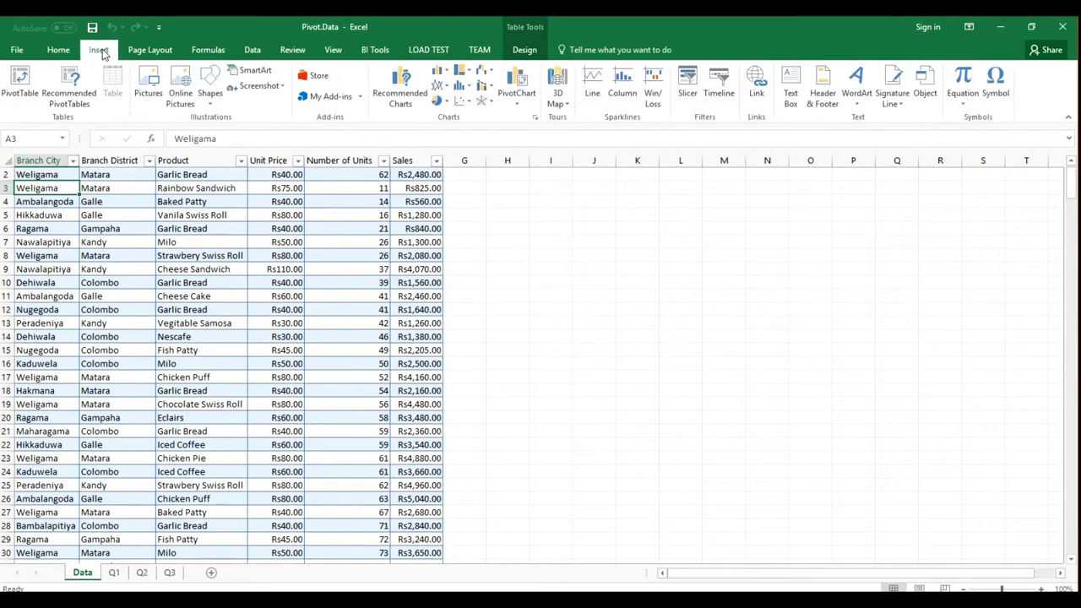
pyautogui.click(528, 100)
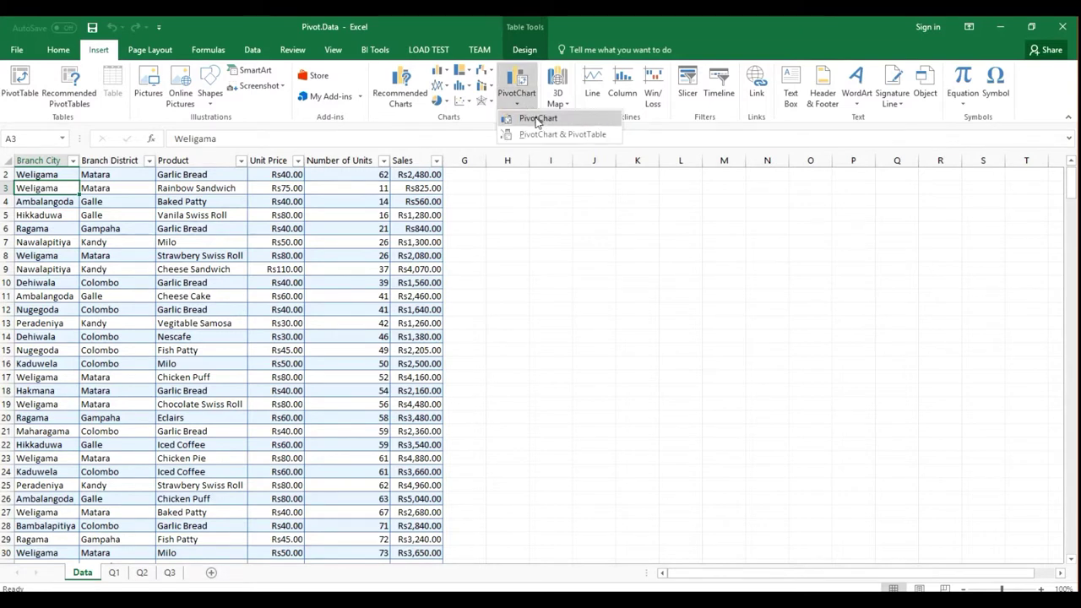
pyautogui.click(535, 120)
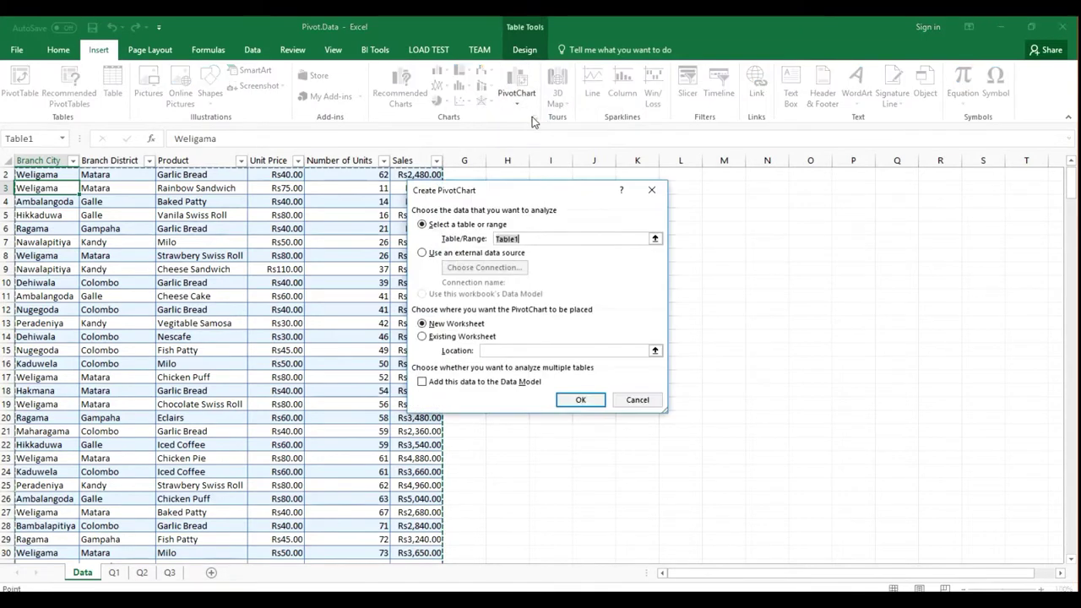
pyautogui.click(580, 399)
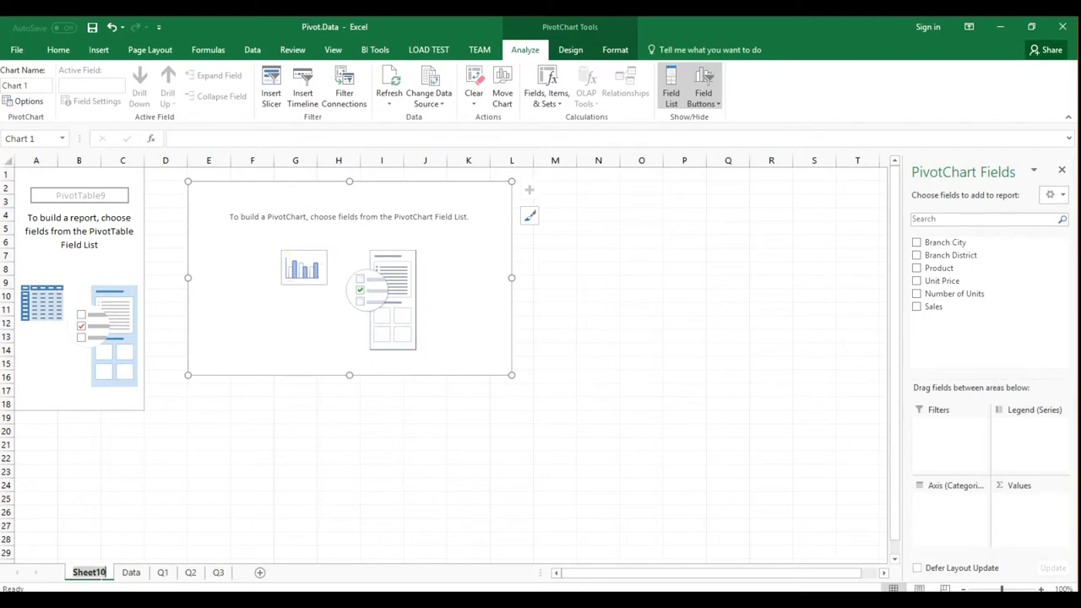
# - Rename the new sheet Q4 and move it after Q3
pyautogui.doubleClick(89, 572)
pyautogui.write('Q4')
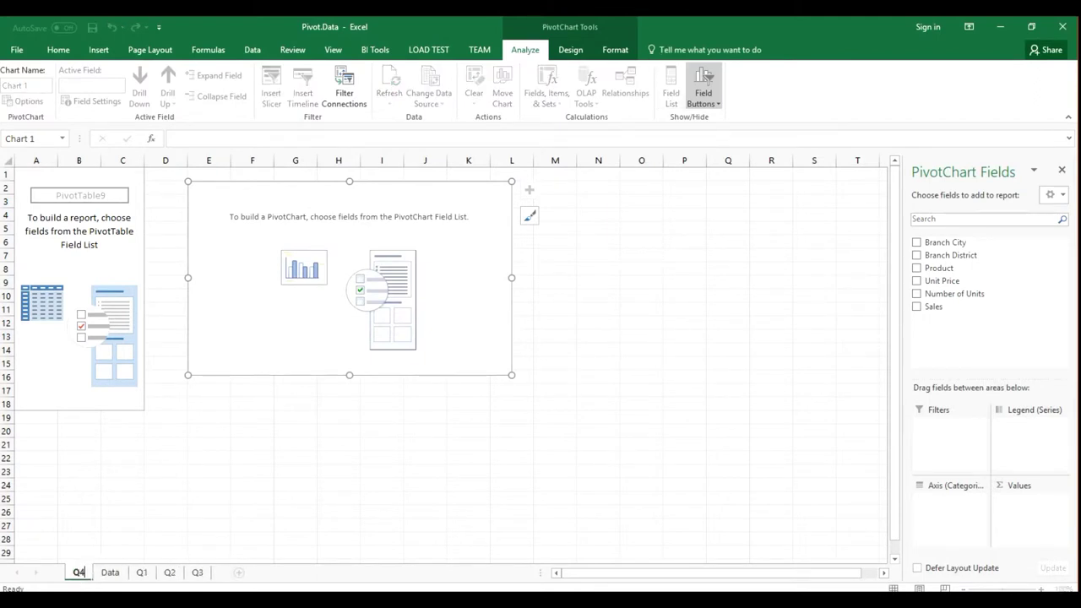
pyautogui.press('Return')
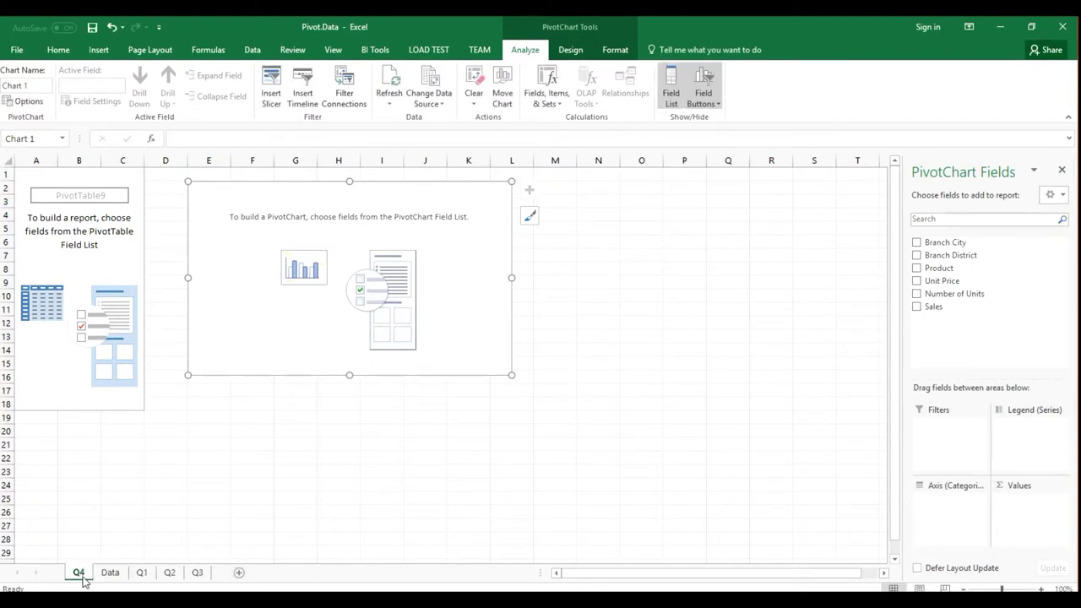
pyautogui.moveTo(82, 565); pyautogui.dragTo(218, 577)
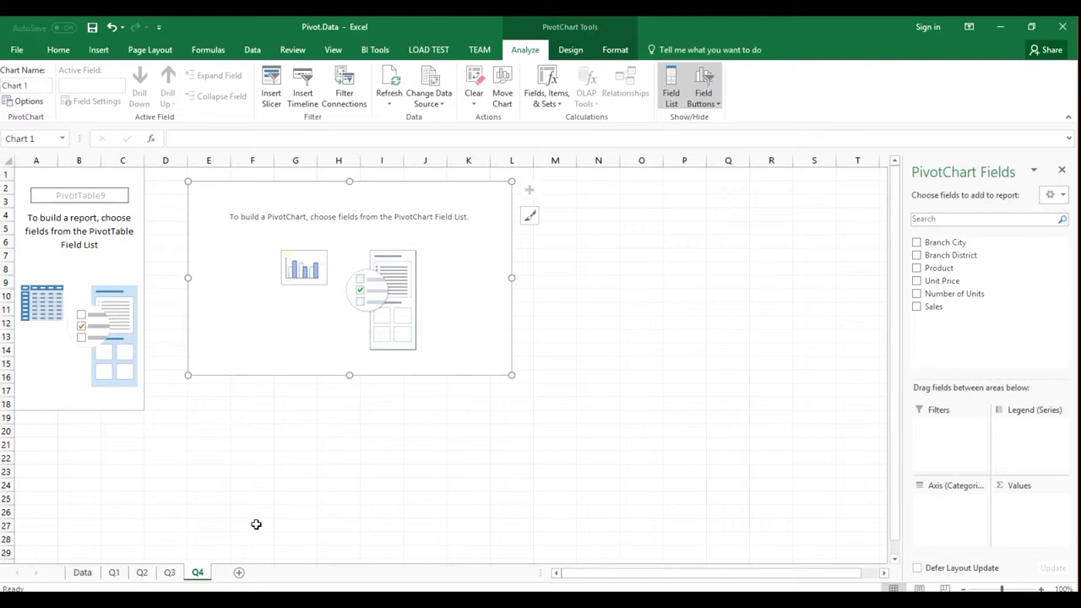
# - Plot Sum of Sales by Branch City on the Q4 PivotChart
pyautogui.moveTo(945, 309); pyautogui.dragTo(1022, 505)
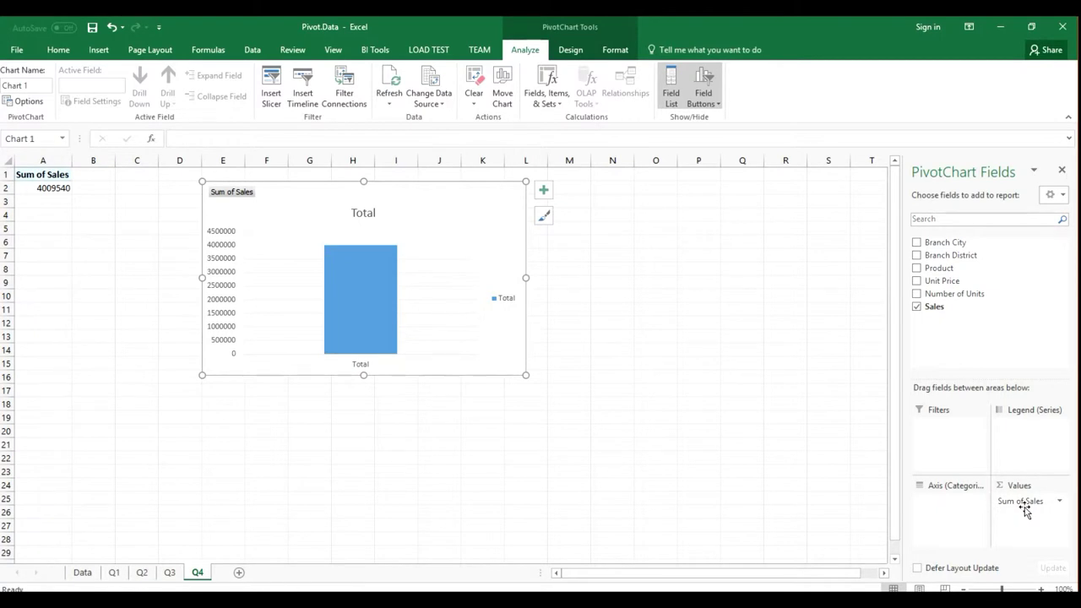
pyautogui.moveTo(944, 242)
pyautogui.mouseDown()
pyautogui.moveTo(972, 529)
pyautogui.moveTo(947, 507)
pyautogui.mouseUp()
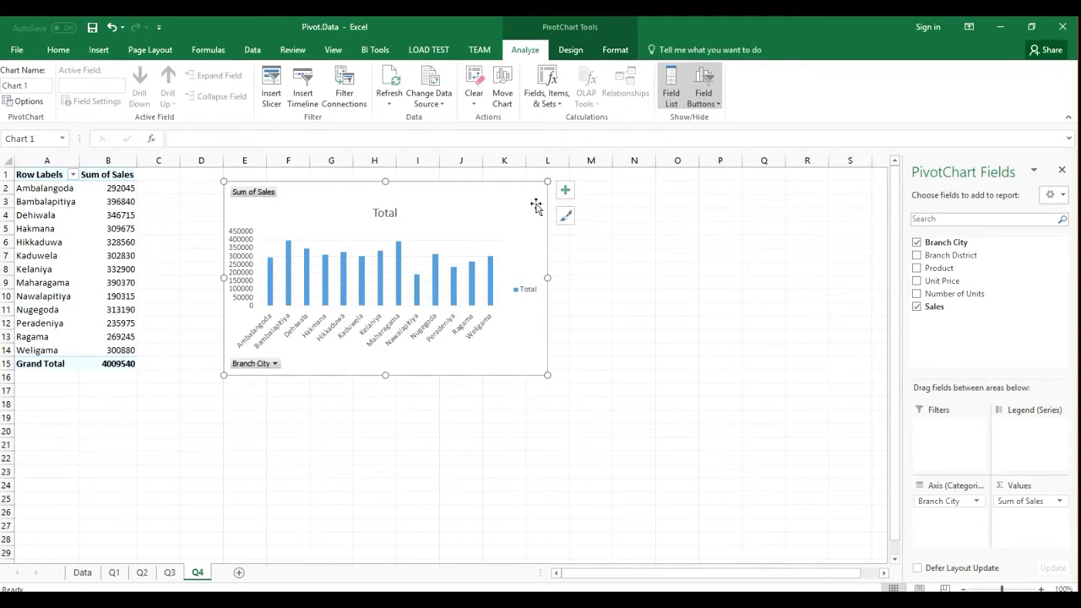
# - Change the Q4 PivotChart's chart type to 3-D Pie
pyautogui.click(588, 51)
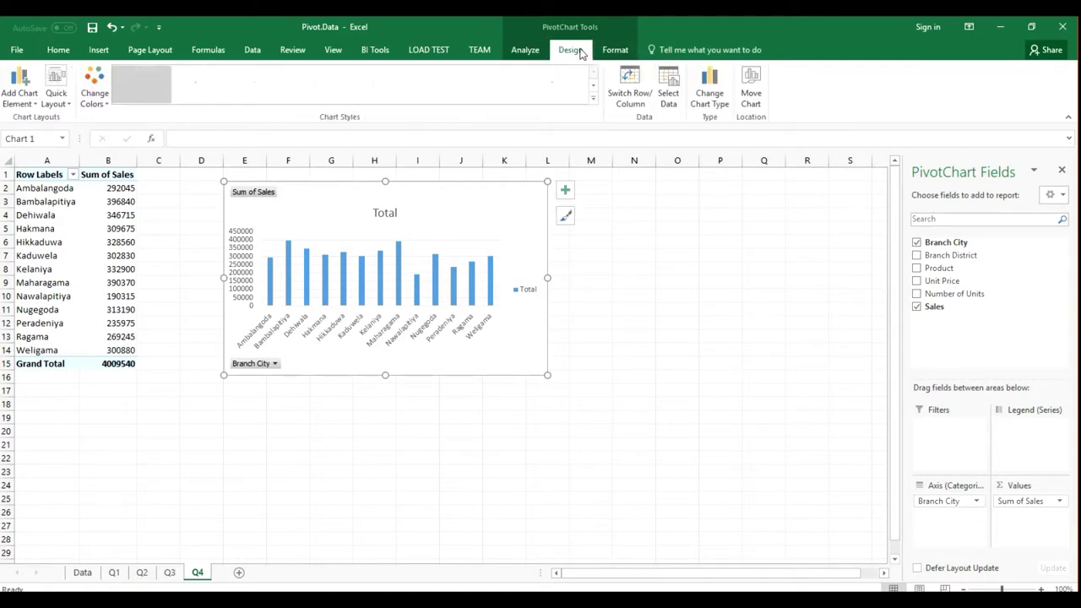
pyautogui.click(724, 92)
pyautogui.click(375, 225)
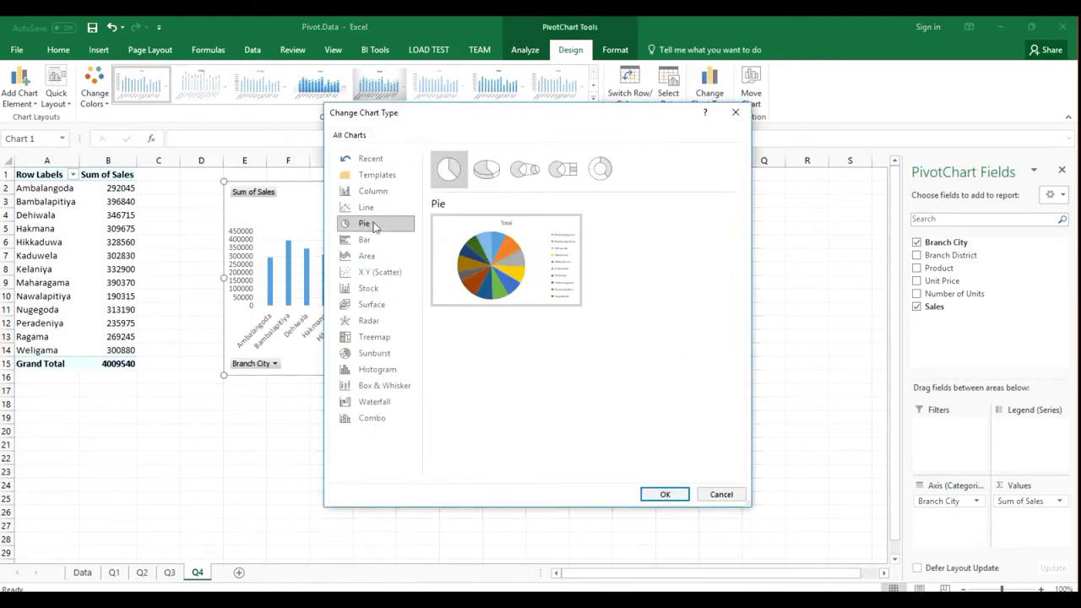
pyautogui.click(487, 170)
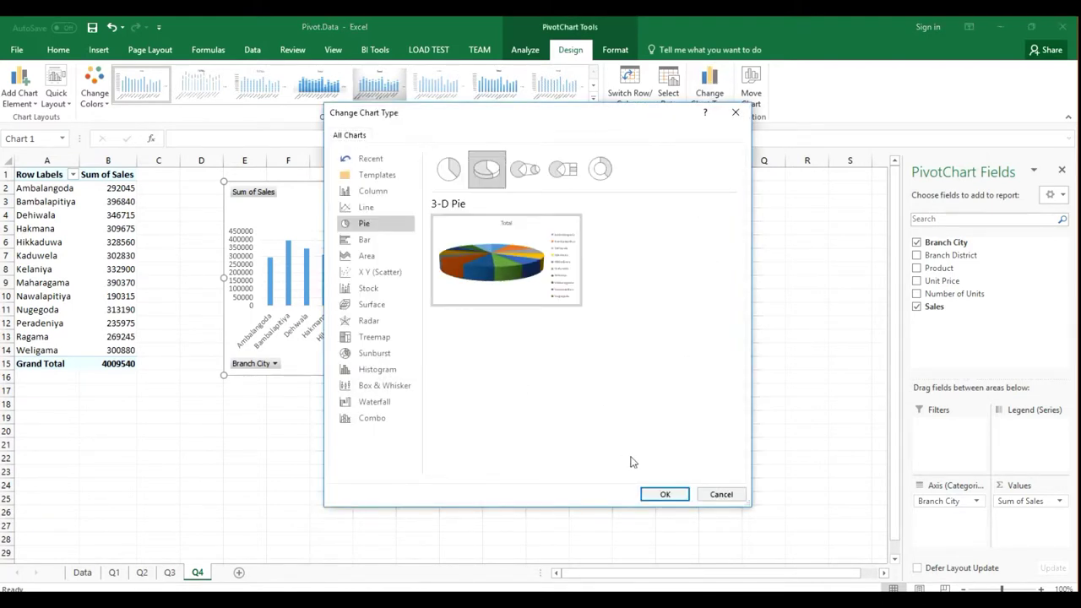
pyautogui.click(664, 494)
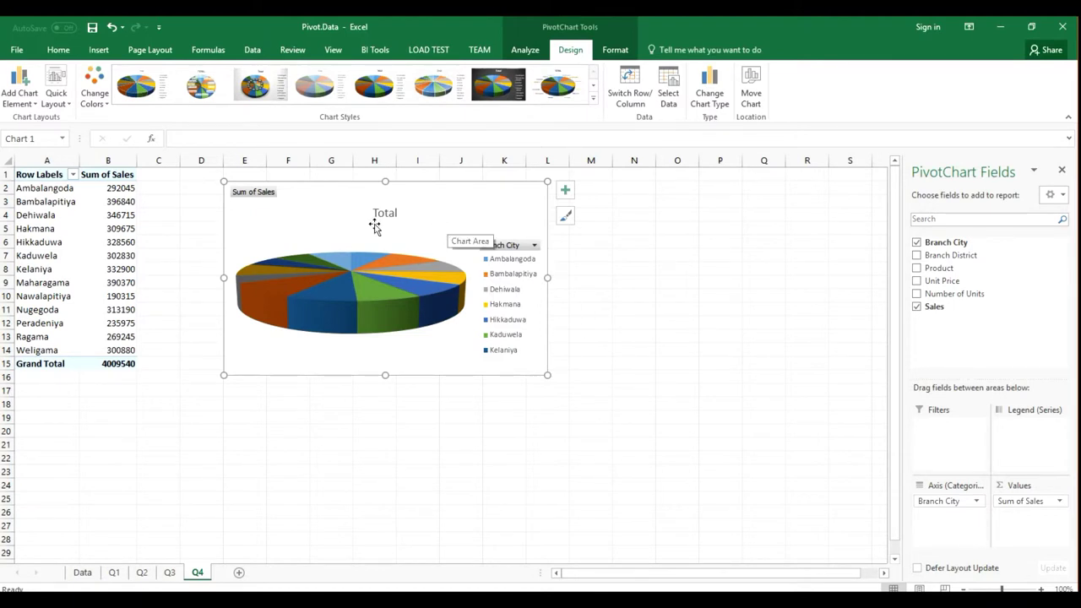
# - Set the Q4 Sum of Sales field to show values as % of Grand Total
pyautogui.moveTo(106, 258)
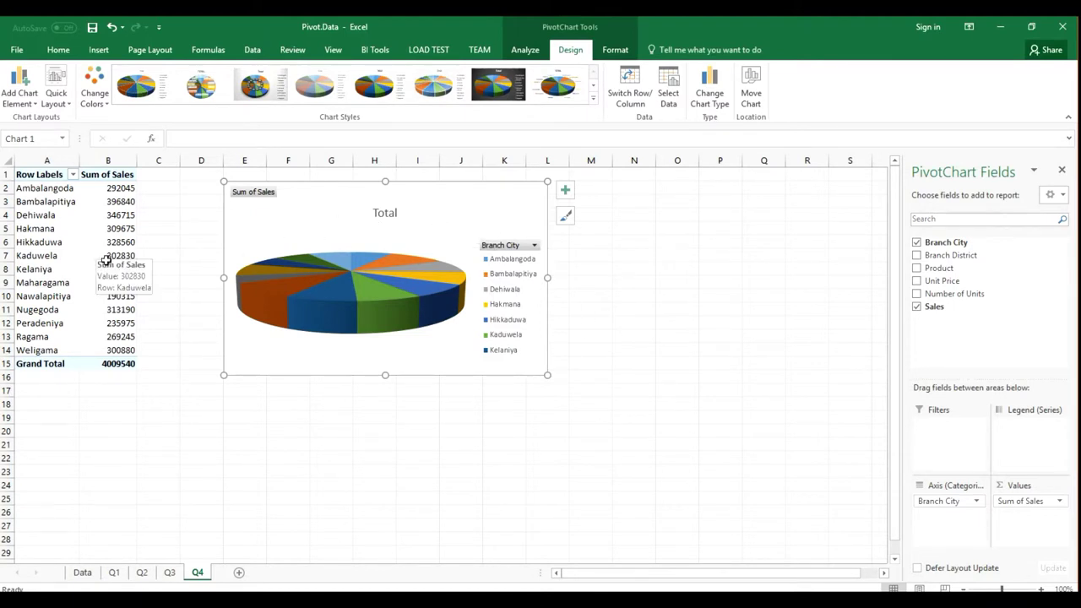
pyautogui.click(99, 263)
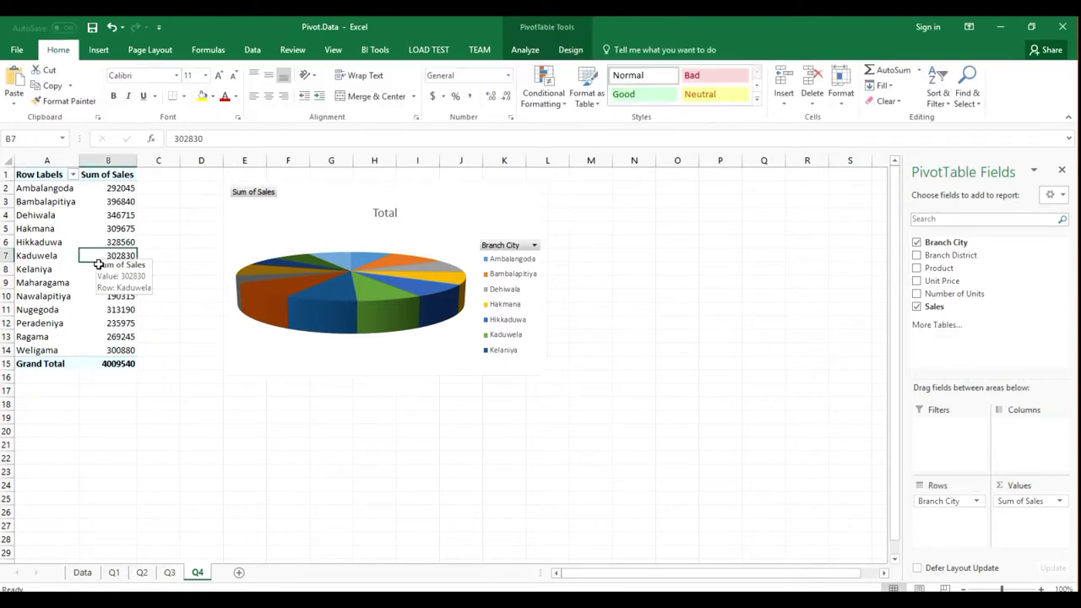
pyautogui.click(463, 217)
pyautogui.click(1059, 502)
pyautogui.click(1059, 501)
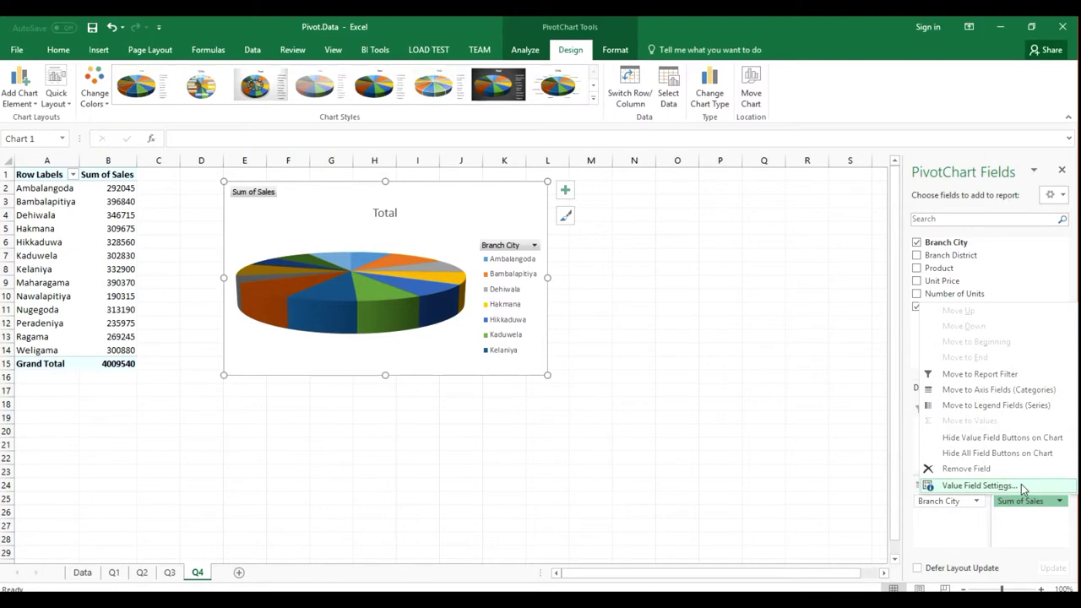
pyautogui.click(1023, 487)
pyautogui.click(522, 258)
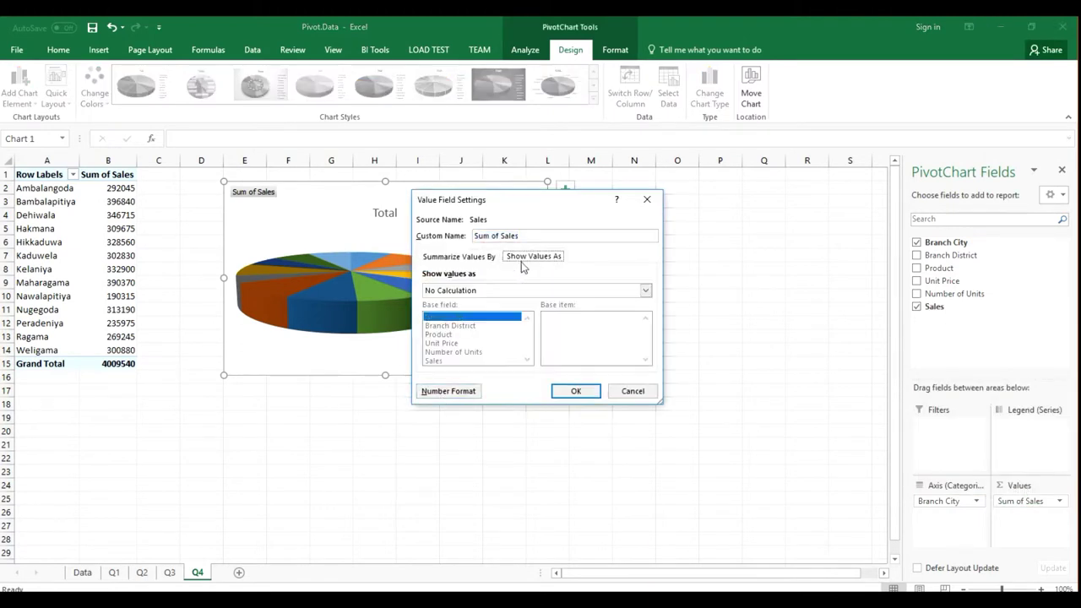
pyautogui.click(470, 289)
pyautogui.click(470, 311)
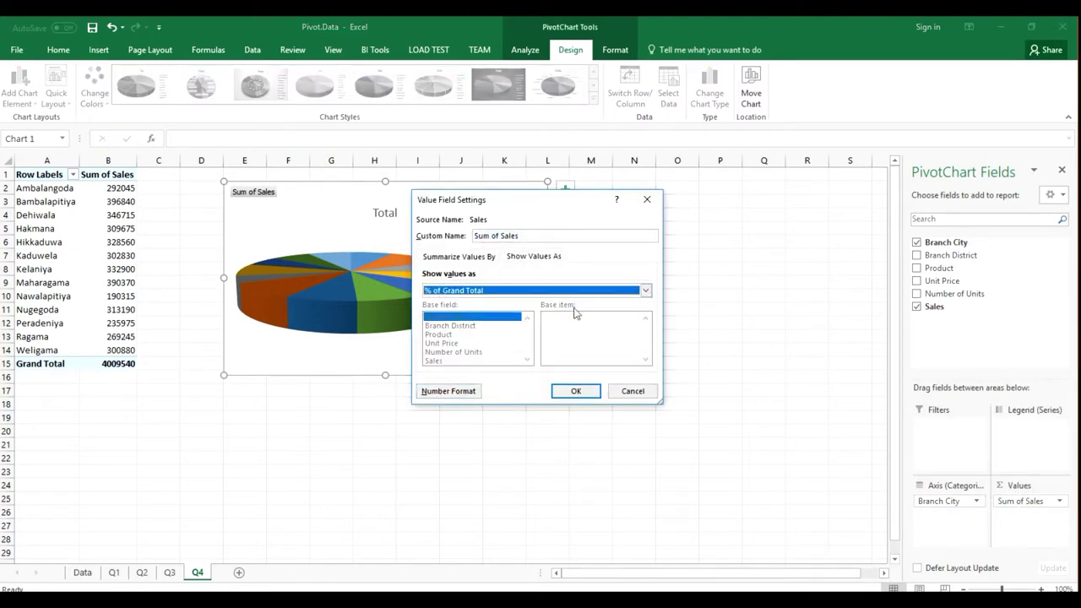
pyautogui.click(576, 391)
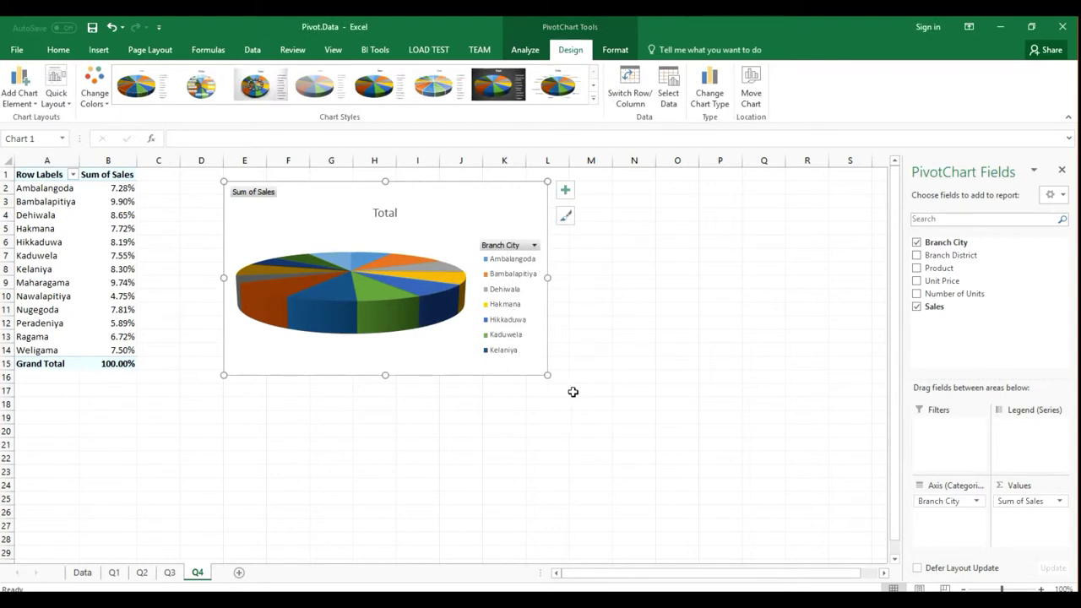
# - Add percentage data labels to the 3-D pie and enlarge the chart
pyautogui.click(565, 190)
pyautogui.click(605, 218)
pyautogui.click(601, 217)
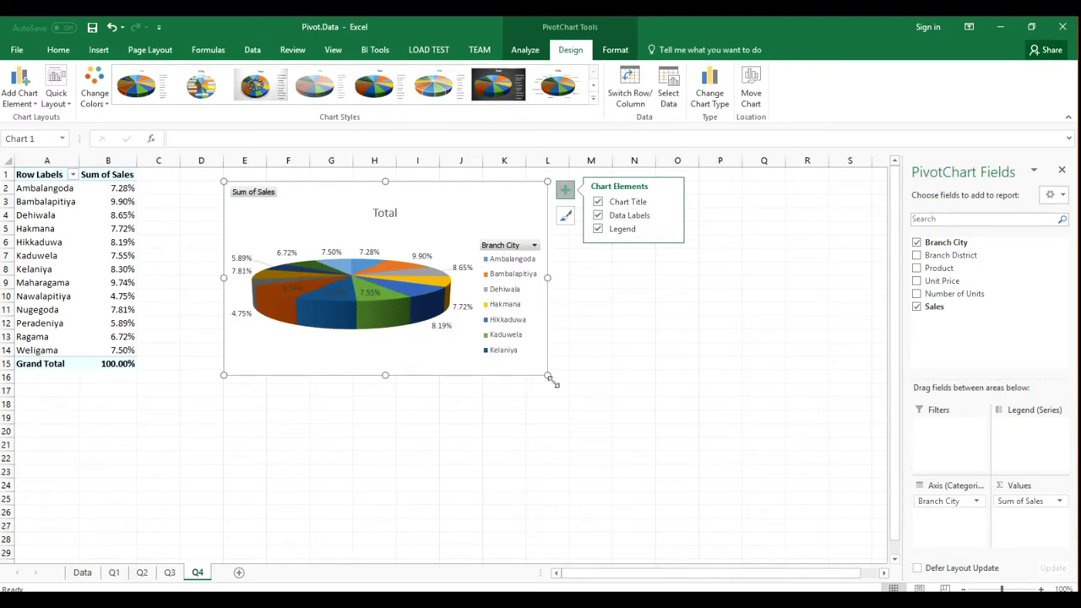
pyautogui.moveTo(548, 375); pyautogui.dragTo(622, 427)
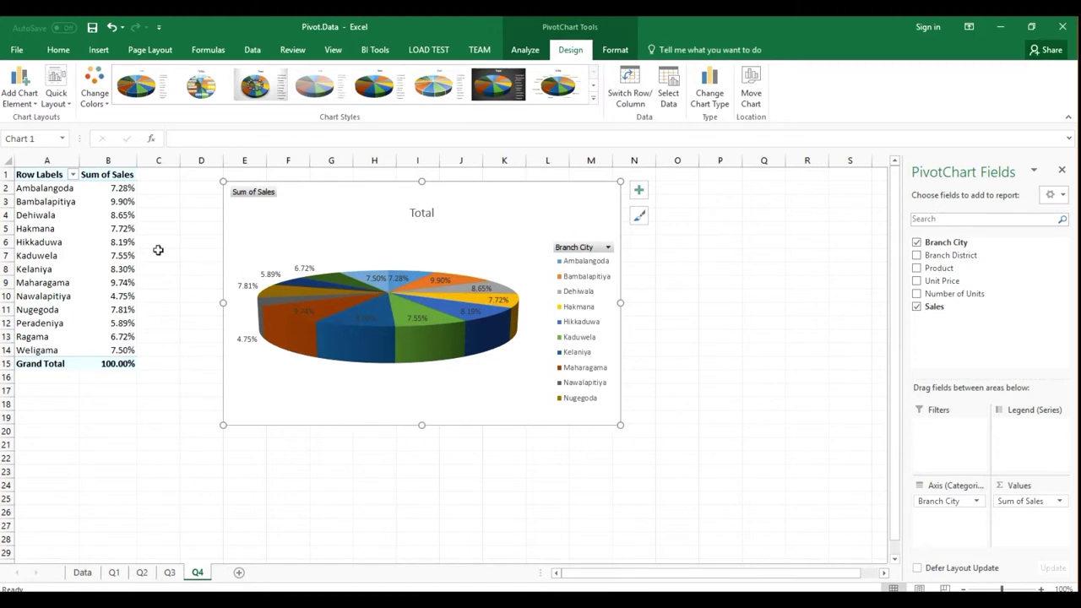
# - Start typing a new header, 'Bambalapitiyar', over Row Labels in cell A1
pyautogui.click(60, 179)
pyautogui.click(59, 179)
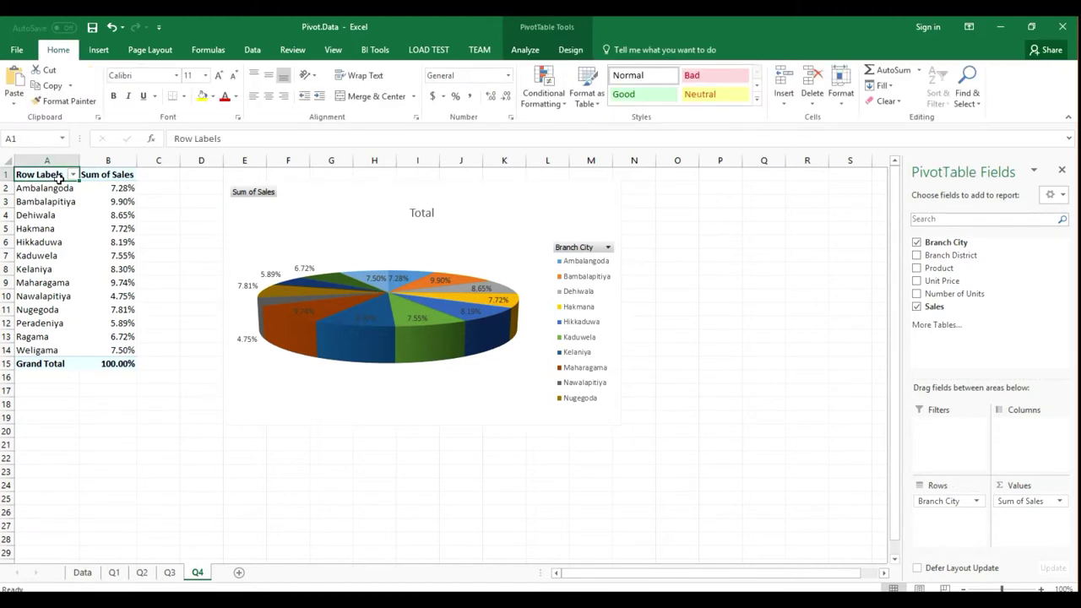
pyautogui.write('Bambalapitiya')
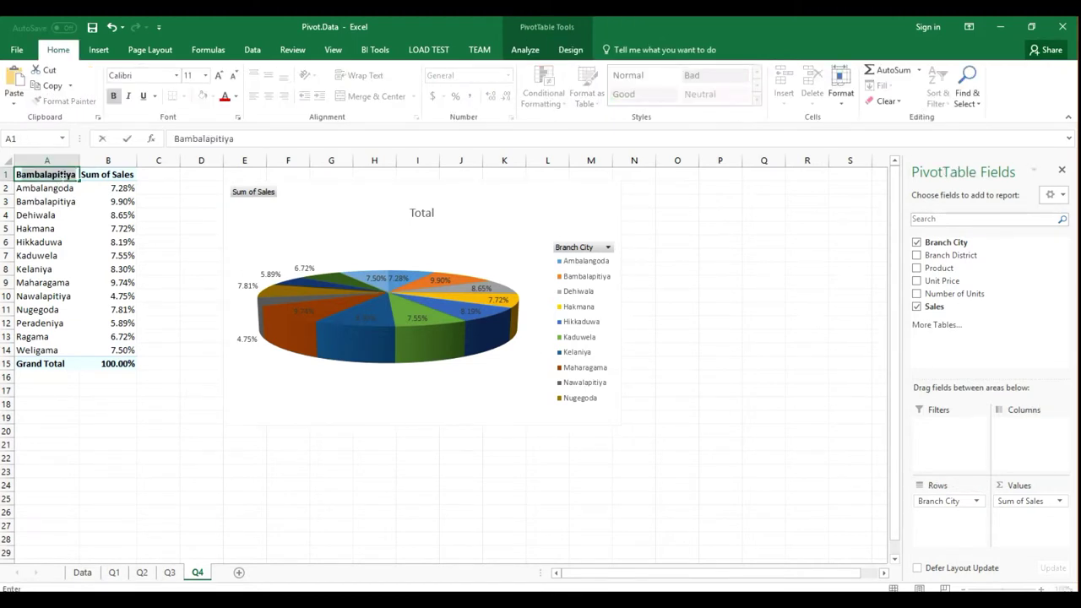
pyautogui.write('r')
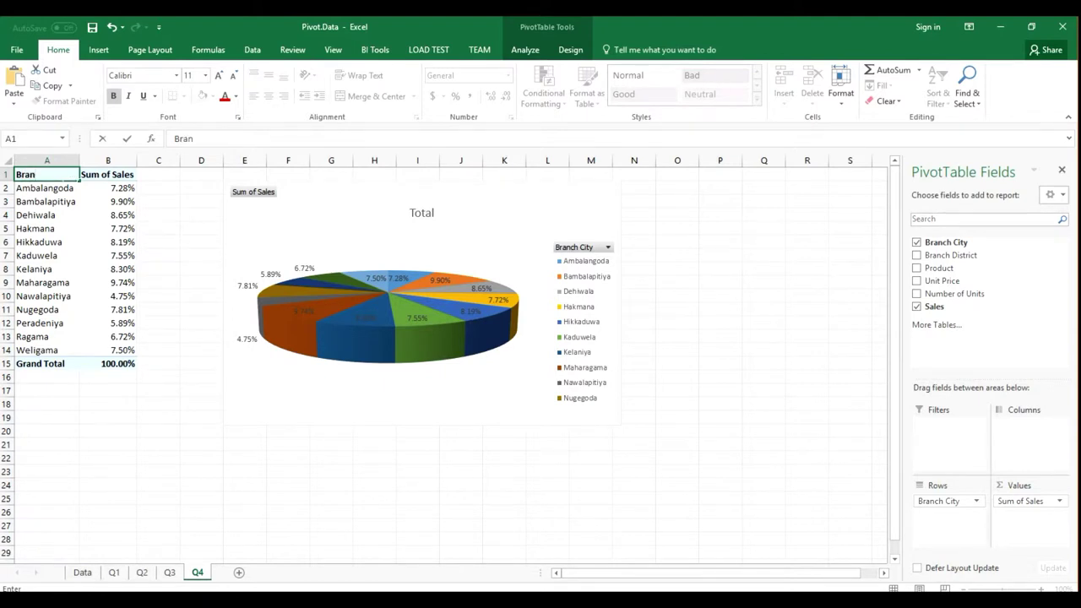
# - Set the pivot headers to Branch in A1 and % of Sales in B1
pyautogui.press('Return')
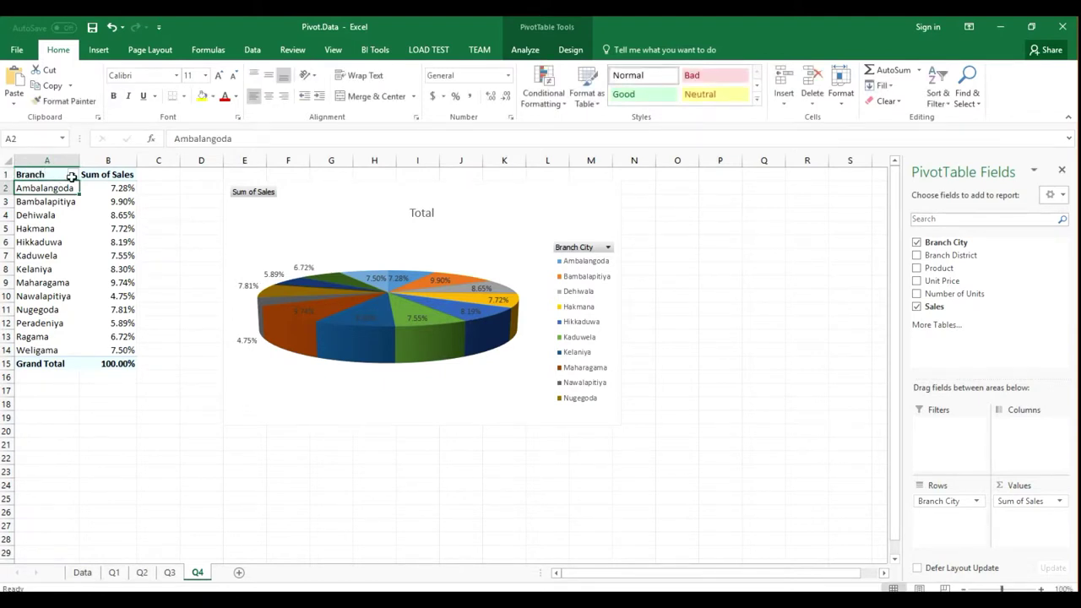
pyautogui.click(92, 178)
pyautogui.click(167, 140)
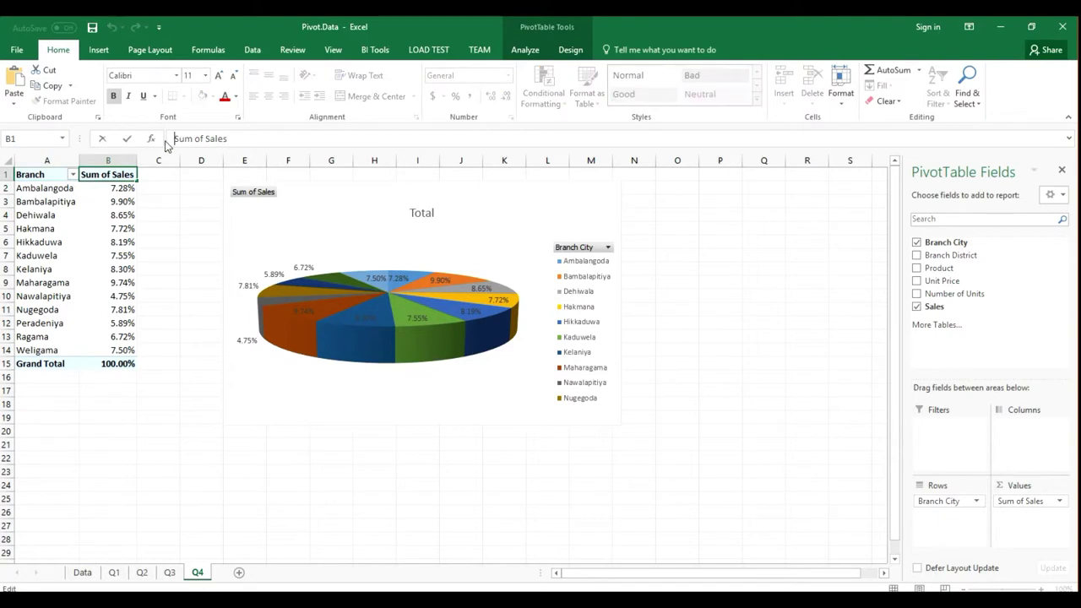
pyautogui.moveTo(174, 138); pyautogui.dragTo(228, 139)
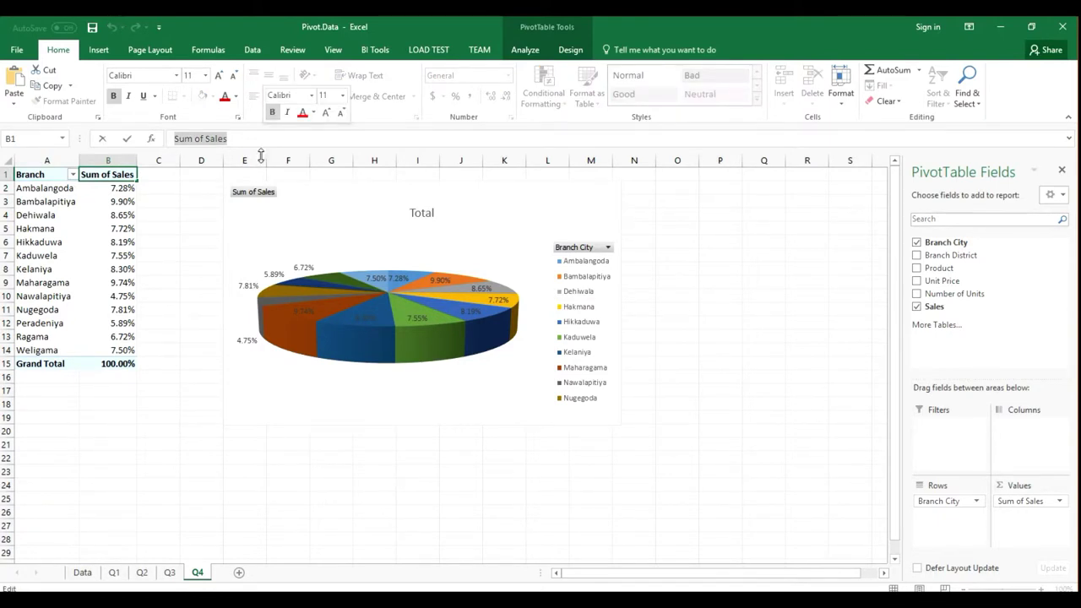
pyautogui.write('% of')
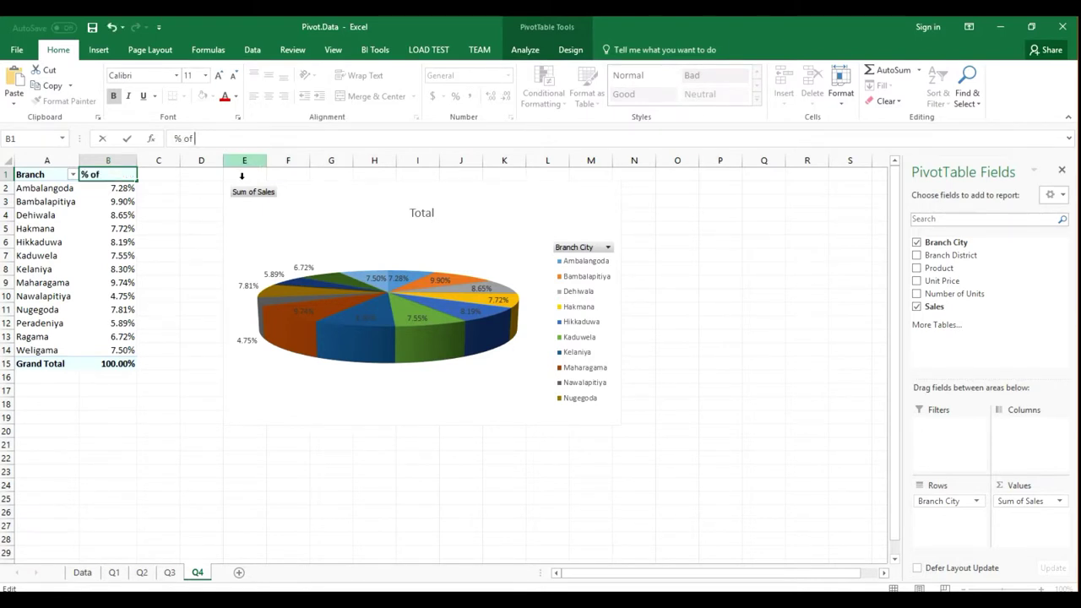
pyautogui.write('es')
pyautogui.press('Return')
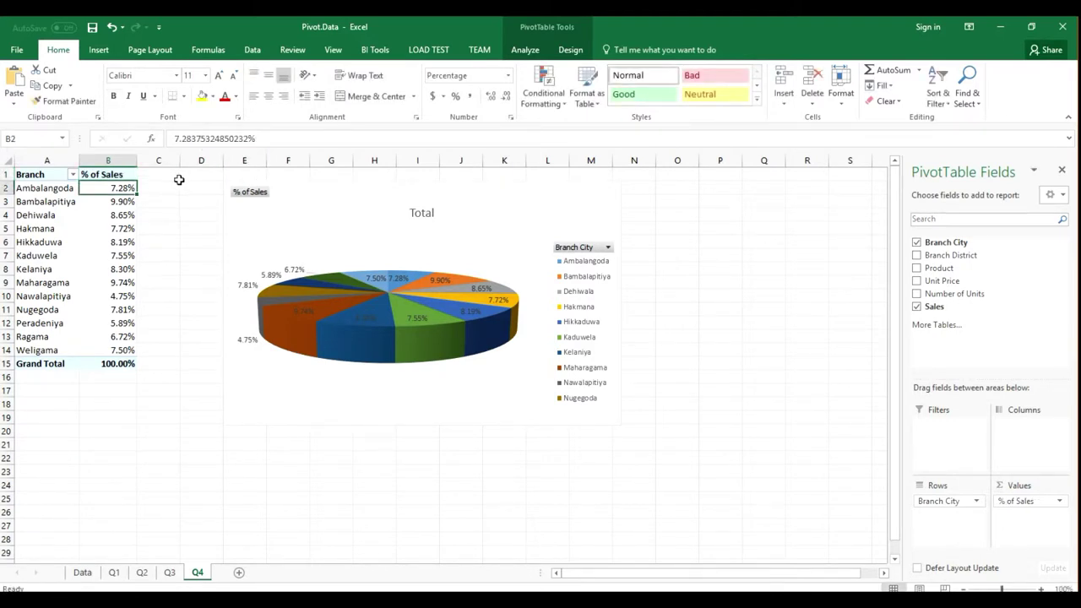
# - Hide the pie's field buttons, title it 'Total Sales from each branch', and close the Field List and Format pane
pyautogui.rightClick(245, 192)
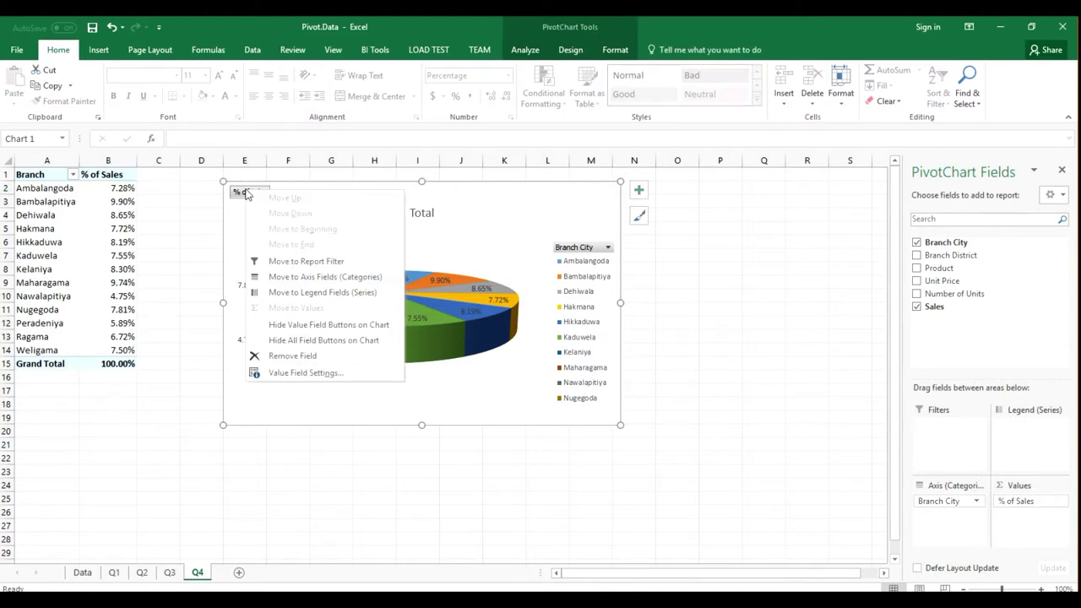
pyautogui.click(303, 340)
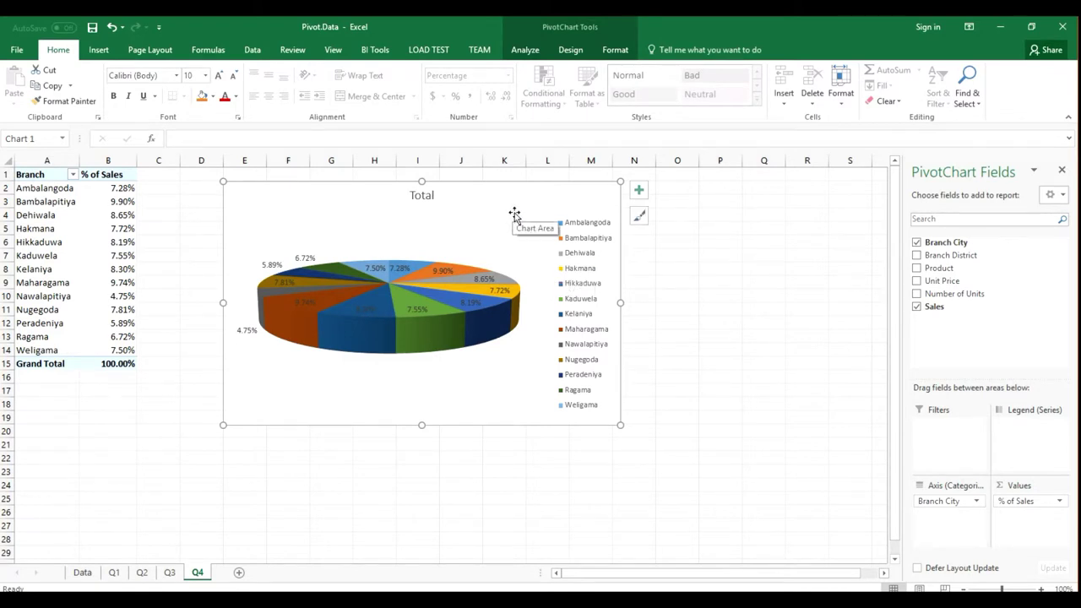
pyautogui.doubleClick(421, 195)
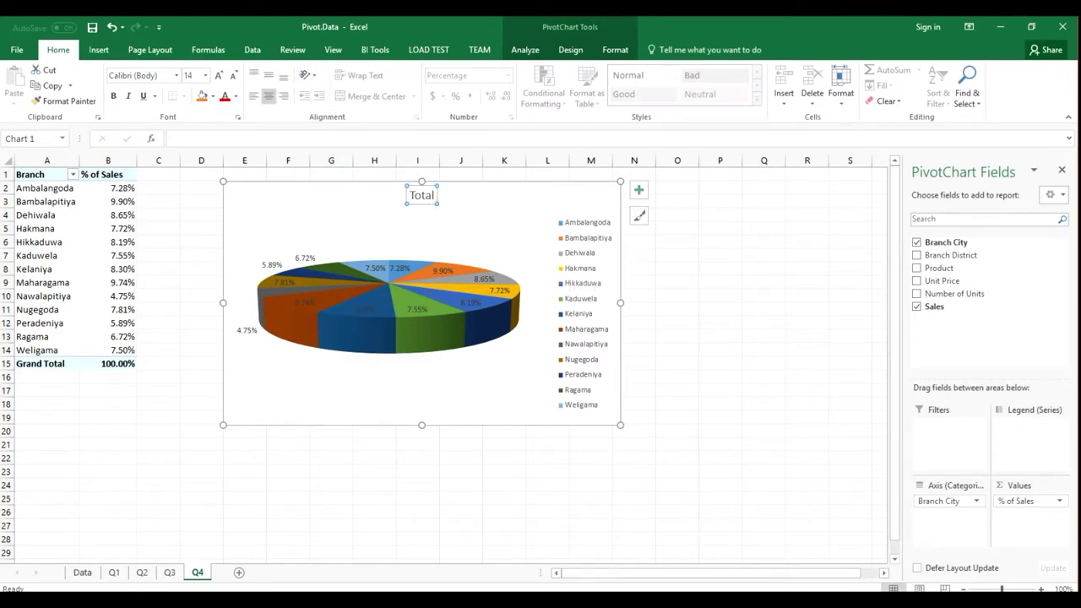
pyautogui.click(440, 200)
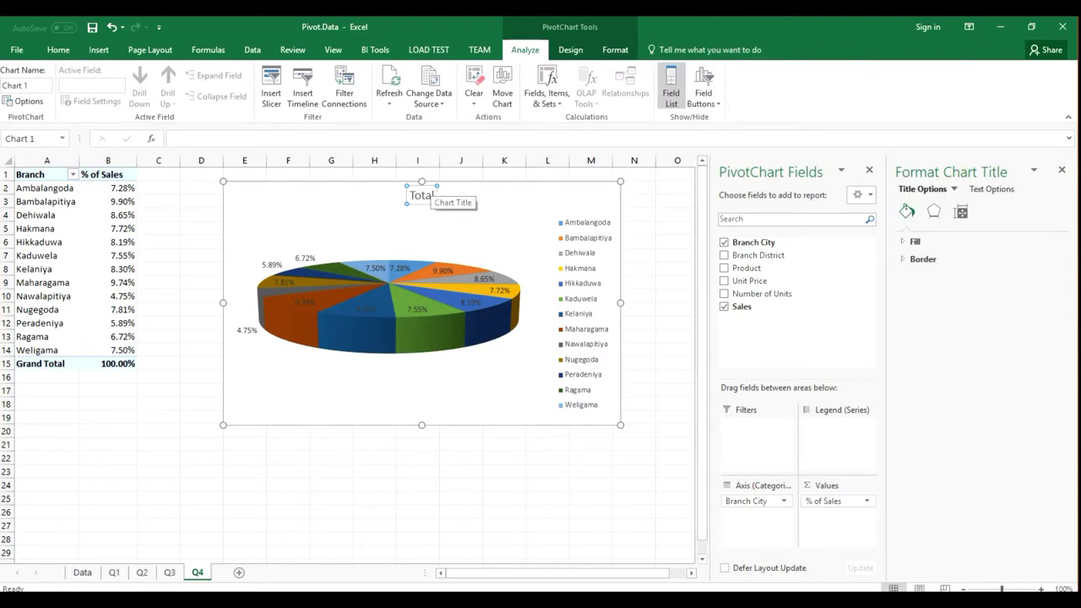
pyautogui.write('Sales')
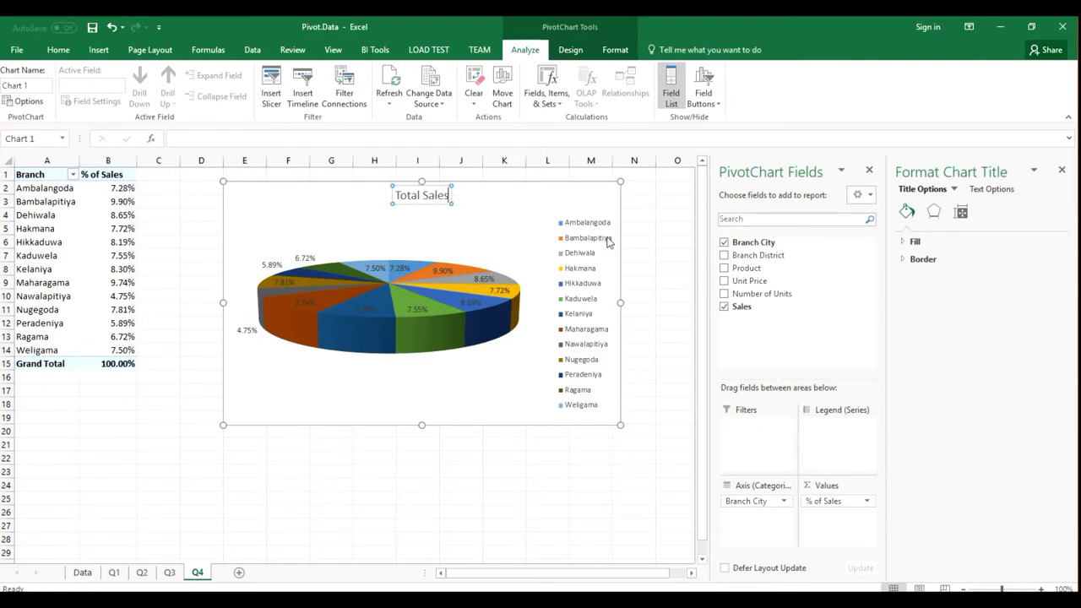
pyautogui.write(' from')
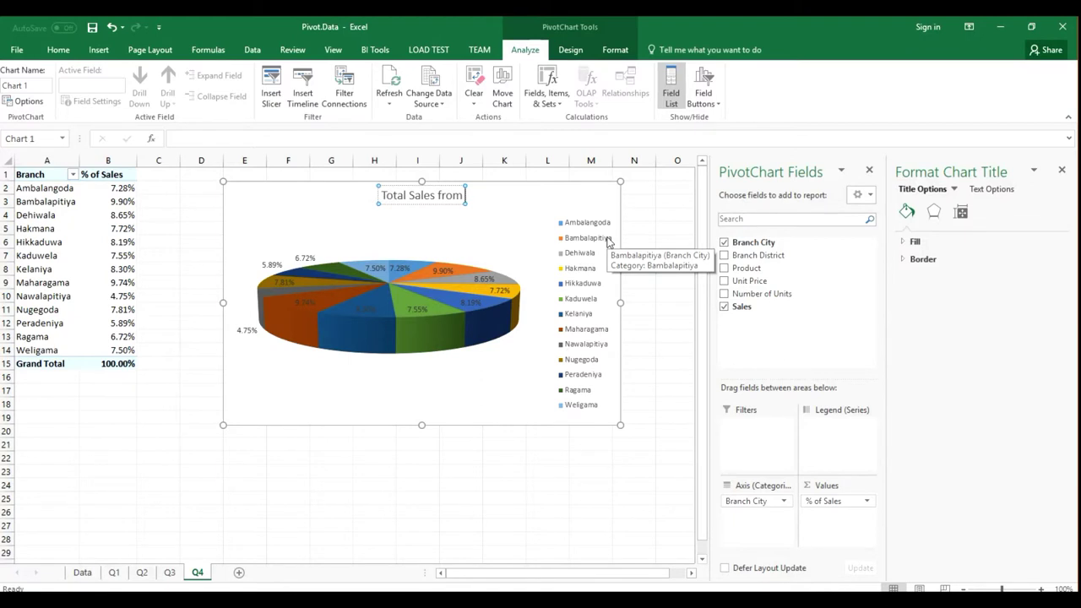
pyautogui.write(' each b')
pyautogui.press('BackSpace')
pyautogui.press('BackSpace')
pyautogui.write('branch')
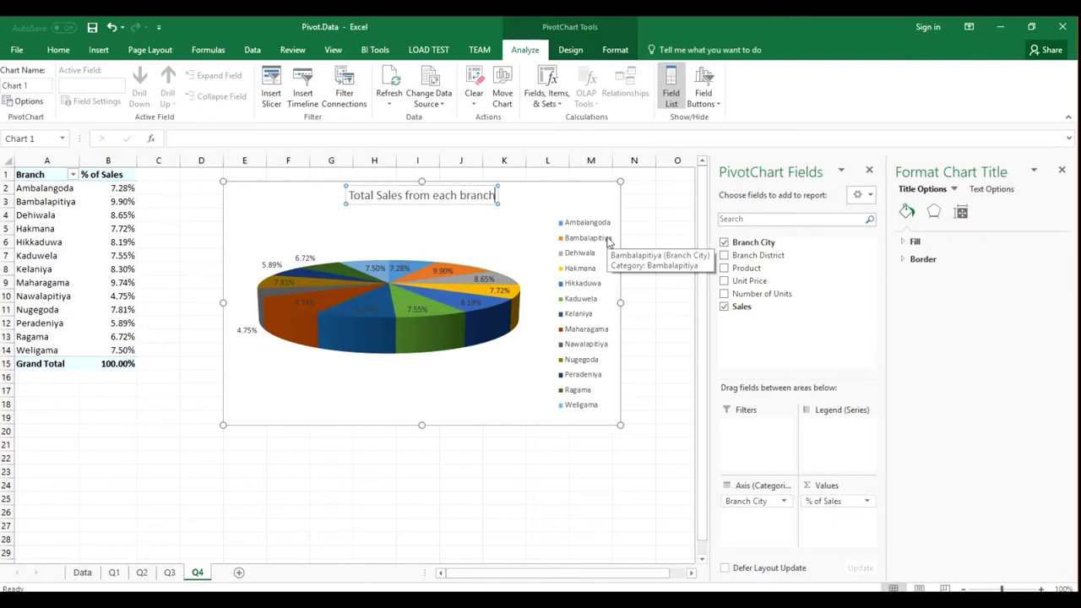
pyautogui.click(543, 205)
pyautogui.click(869, 169)
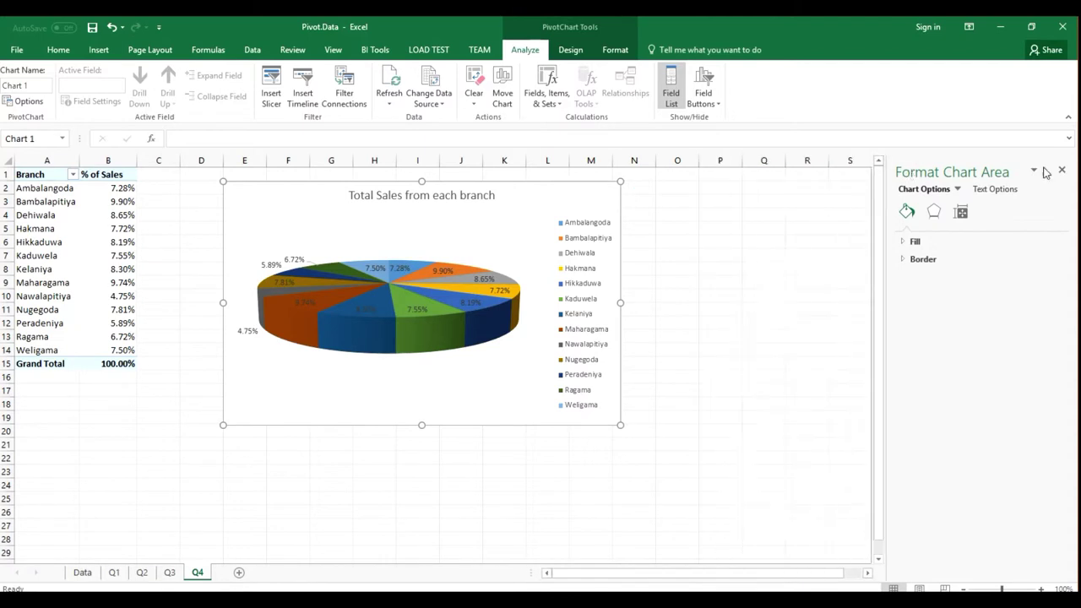
pyautogui.click(1062, 169)
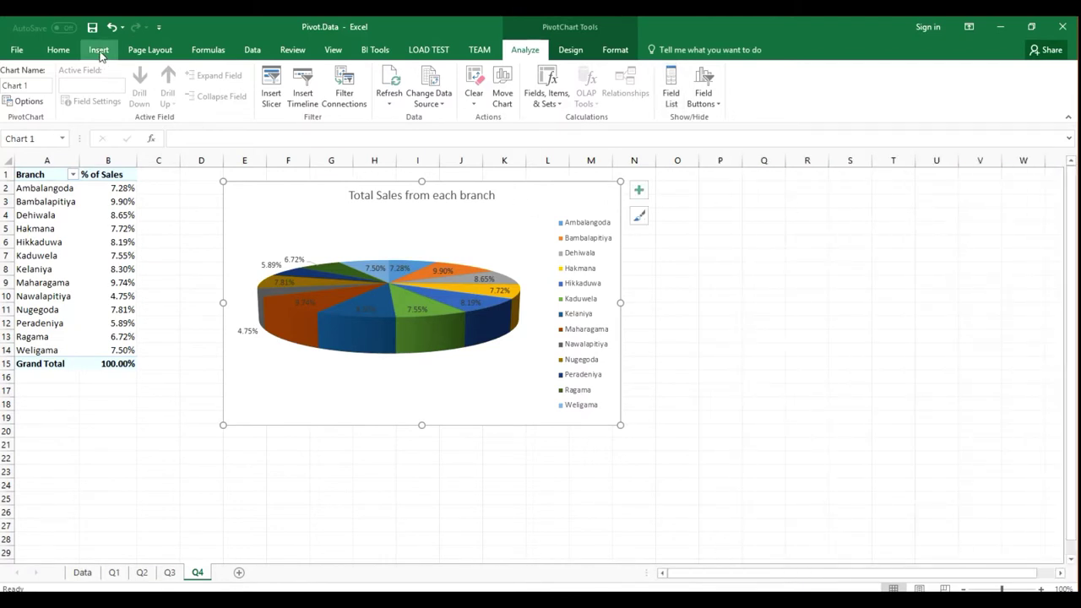
# - Add a Branch District slicer beside the chart and filter it to Colombo
pyautogui.click(271, 89)
pyautogui.moveTo(545, 189); pyautogui.dragTo(784, 203)
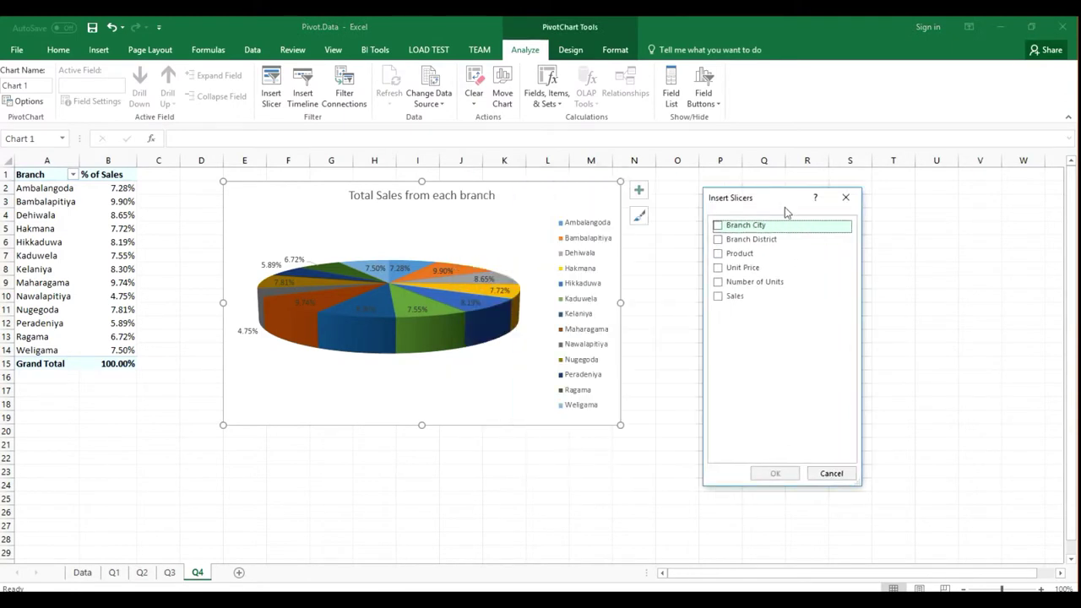
pyautogui.click(718, 239)
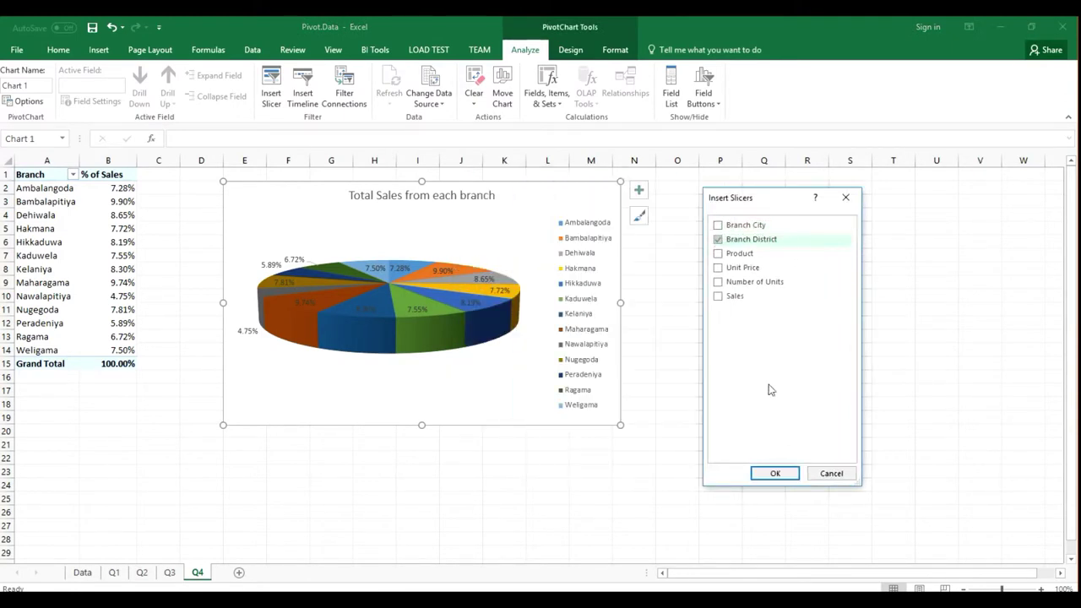
pyautogui.click(791, 471)
pyautogui.moveTo(509, 292); pyautogui.dragTo(683, 193)
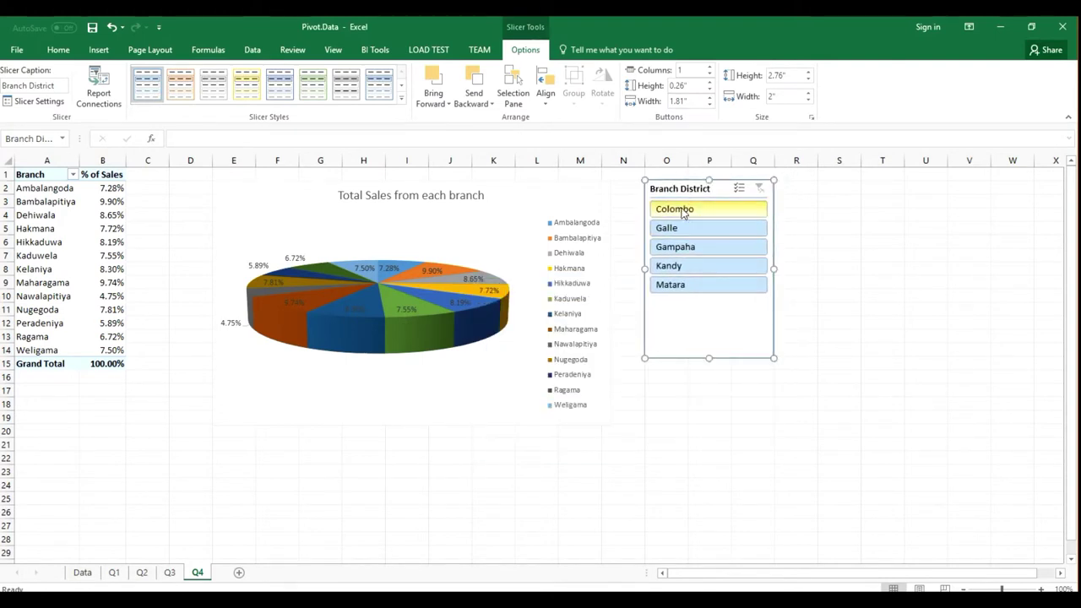
pyautogui.click(683, 212)
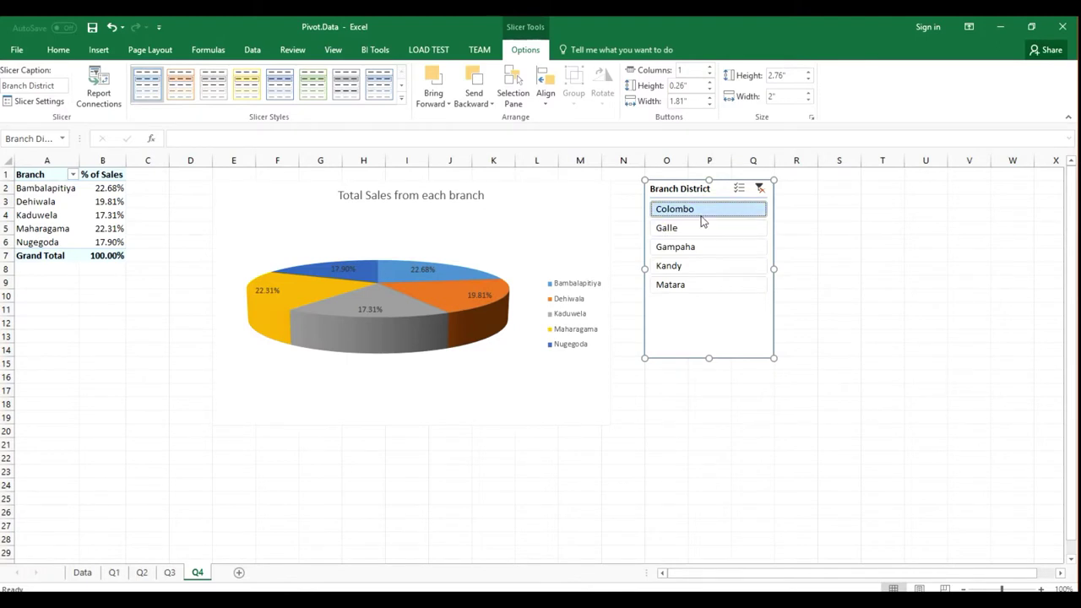
# - Set the slicer's properties to disable resizing and moving
pyautogui.rightClick(740, 342)
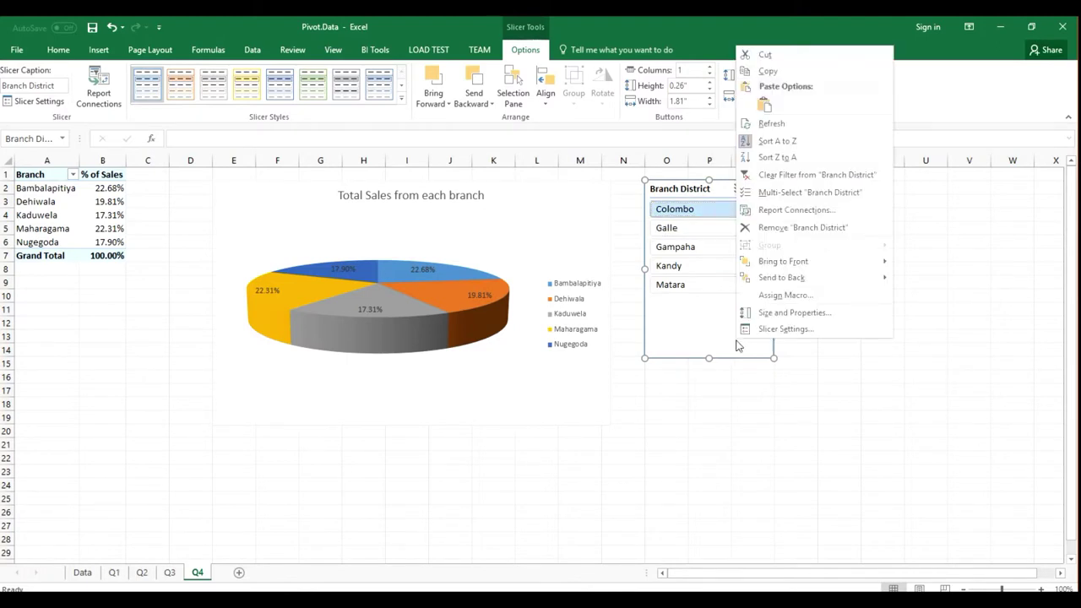
pyautogui.click(756, 313)
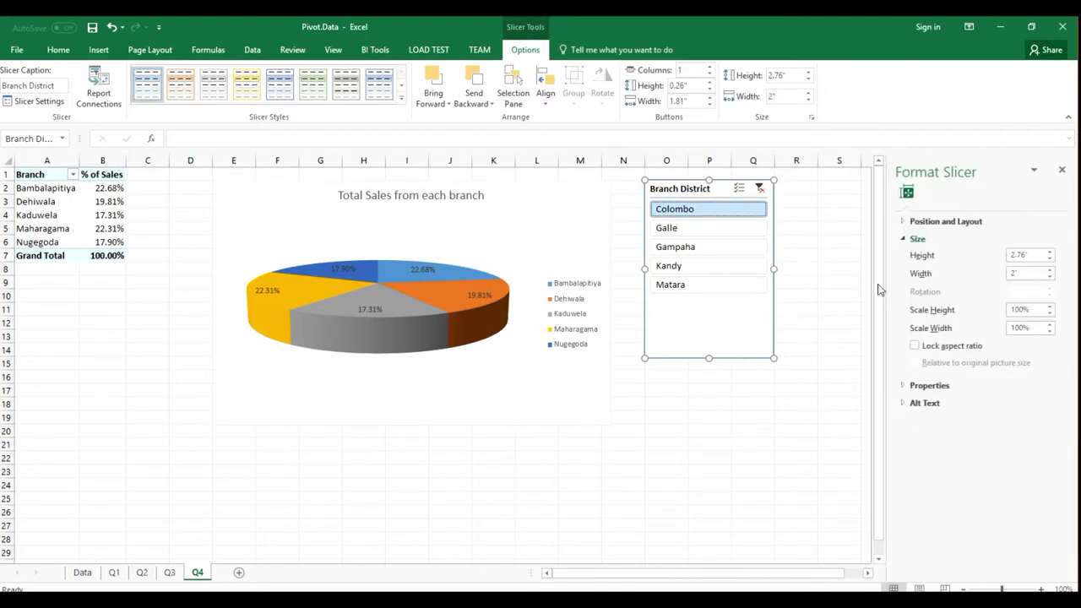
pyautogui.click(909, 223)
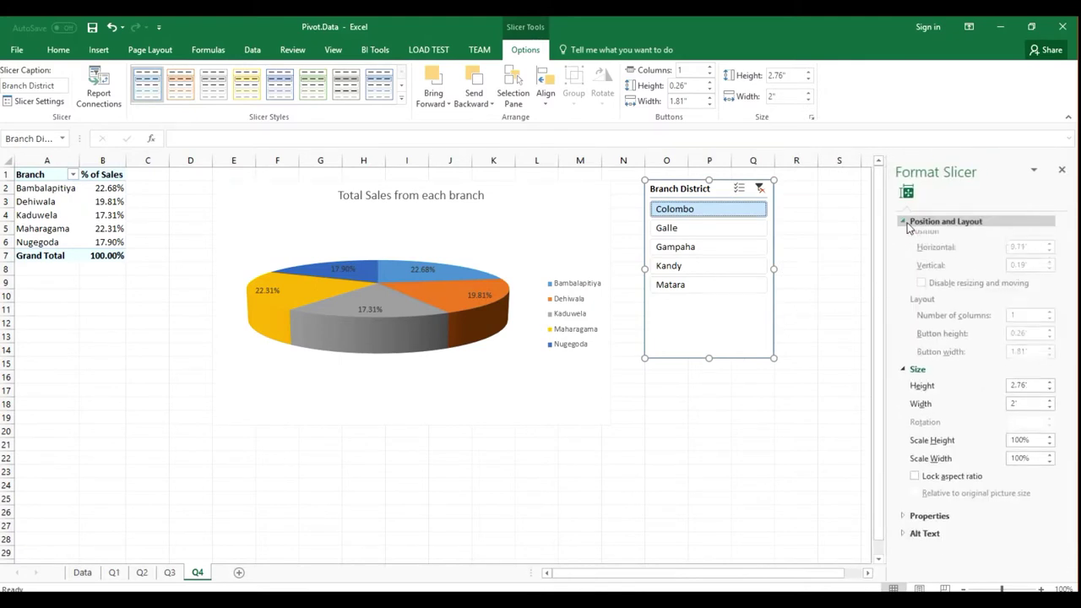
pyautogui.click(921, 288)
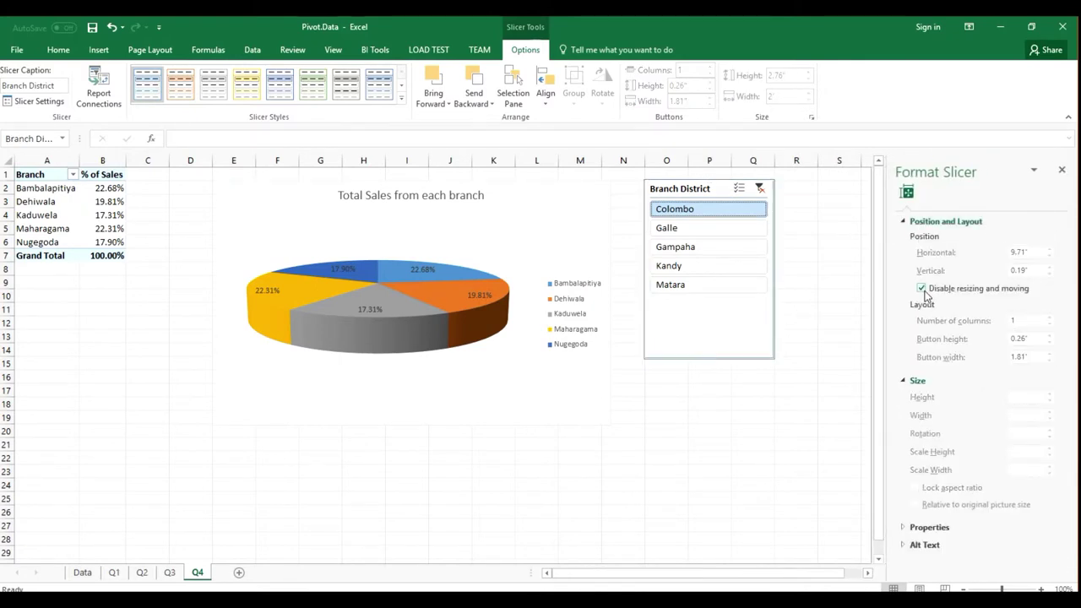
pyautogui.click(1063, 172)
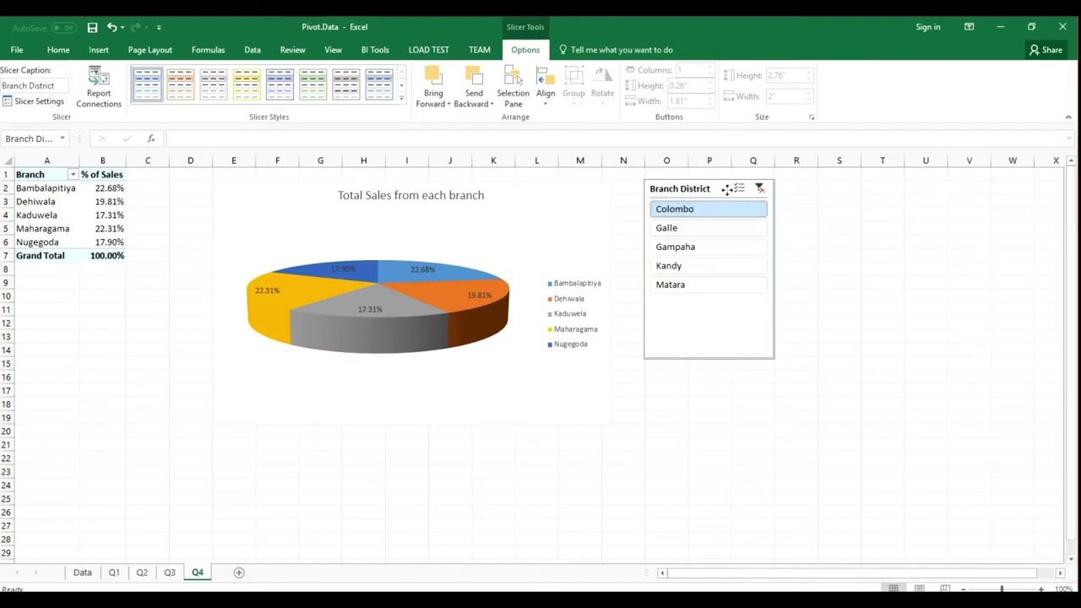
pyautogui.click(597, 203)
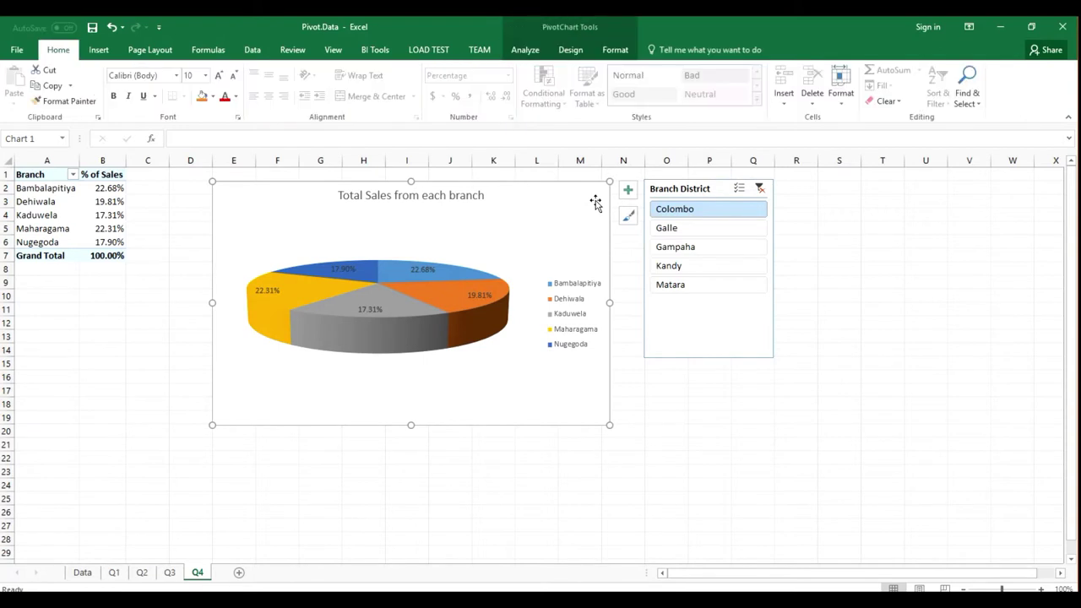
# - Switch the Q4 pie chart's background to a gradient fill
pyautogui.rightClick(593, 199)
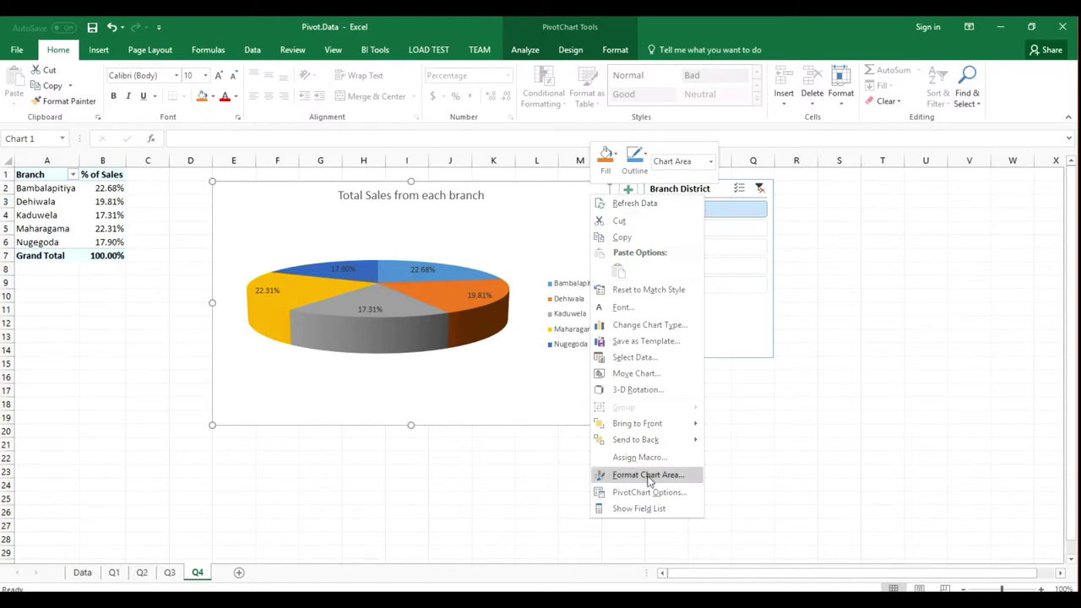
pyautogui.click(645, 474)
pyautogui.click(912, 249)
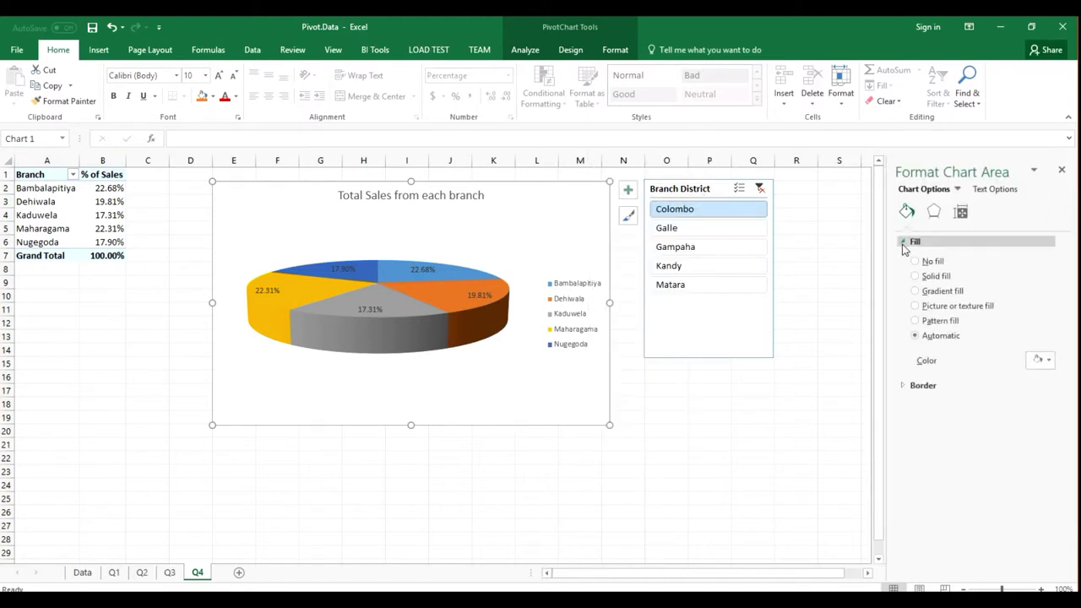
pyautogui.click(917, 292)
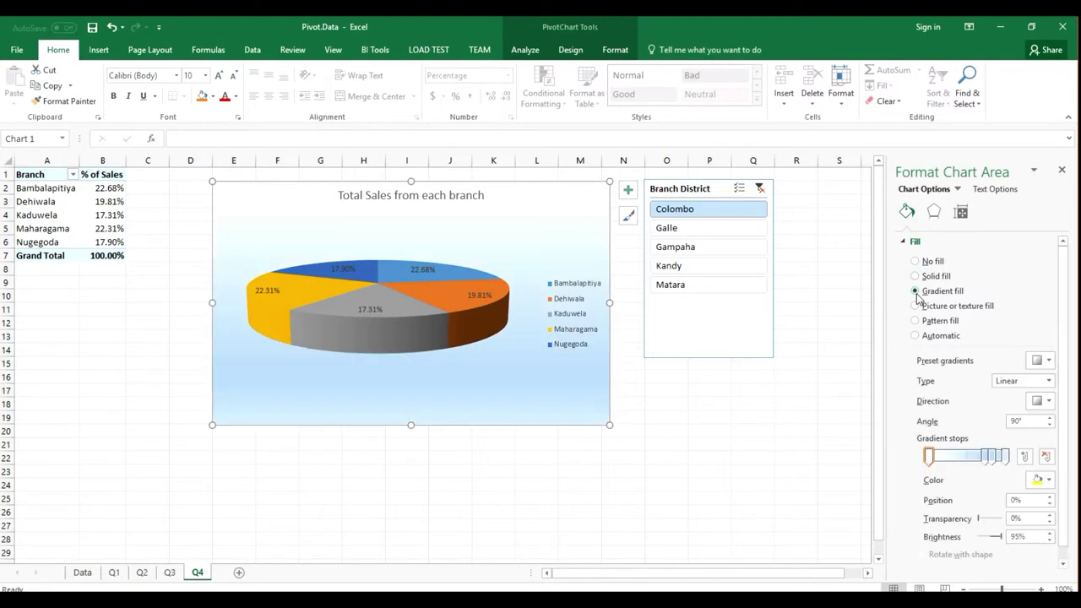
# - Add a gradient stop at 37% and colour it light gold
pyautogui.click(1024, 456)
pyautogui.click(1049, 481)
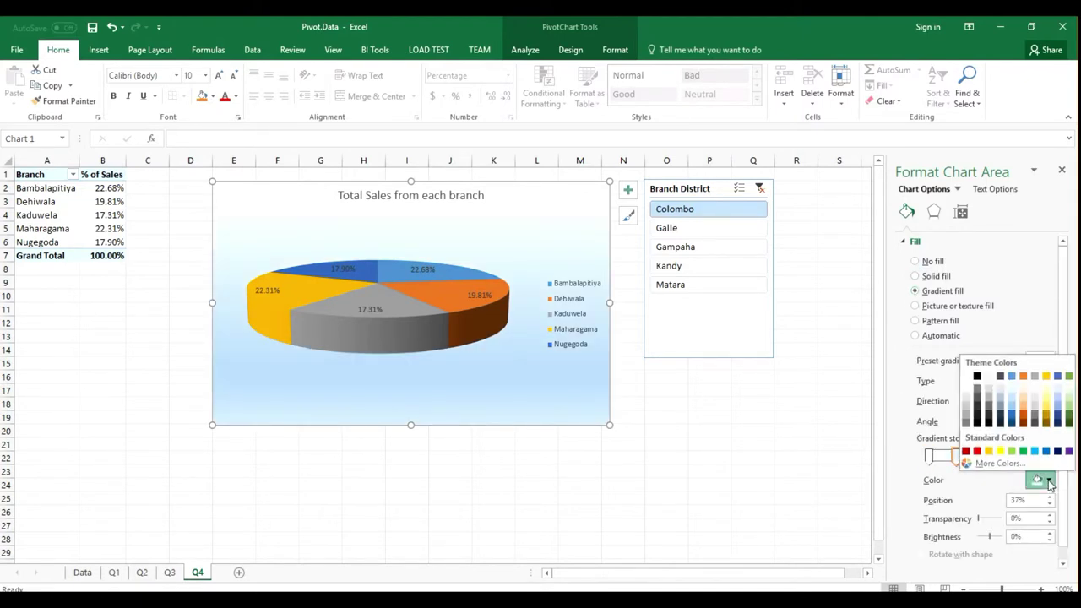
pyautogui.click(1046, 396)
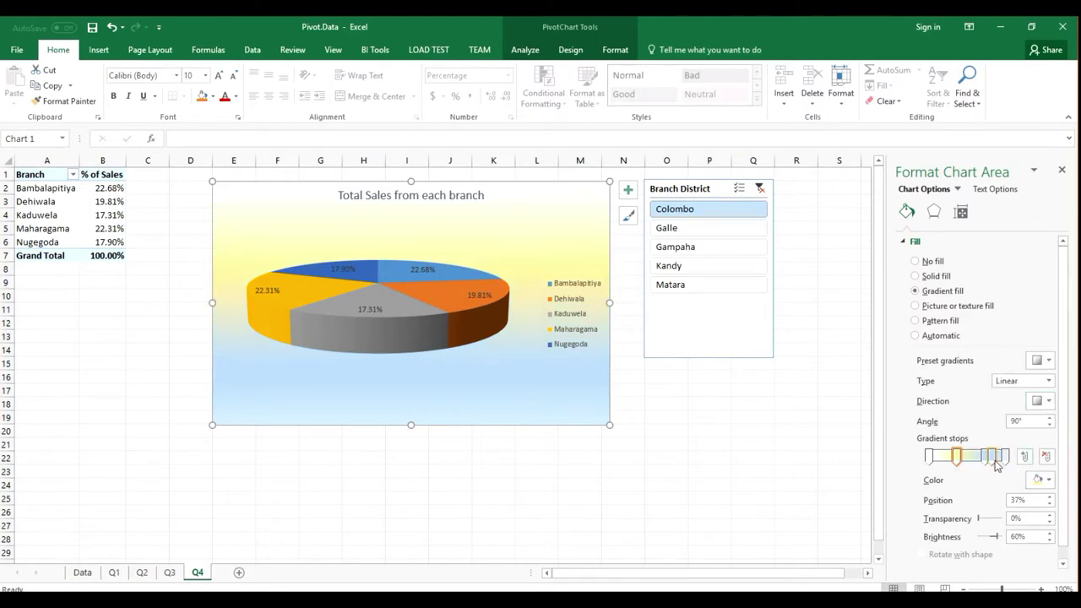
pyautogui.click(1044, 457)
pyautogui.click(1026, 458)
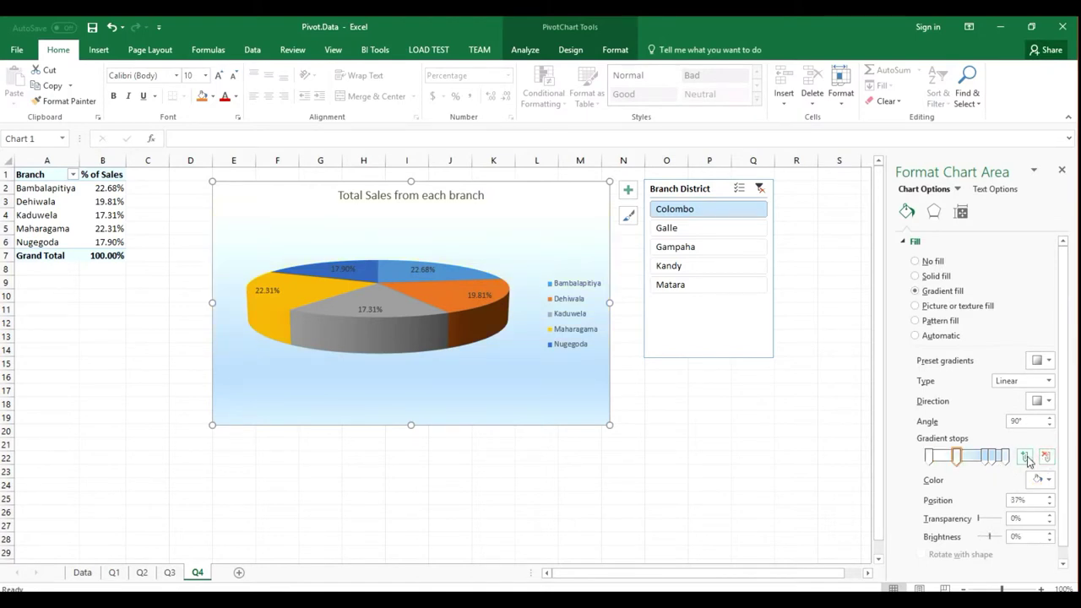
pyautogui.click(980, 460)
pyautogui.click(955, 458)
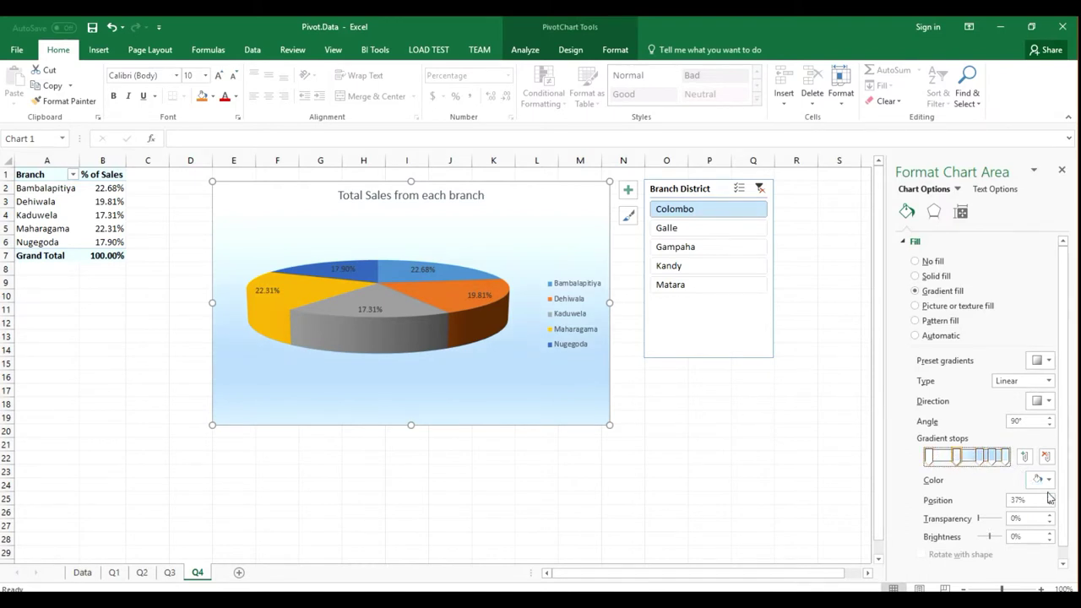
pyautogui.click(1048, 480)
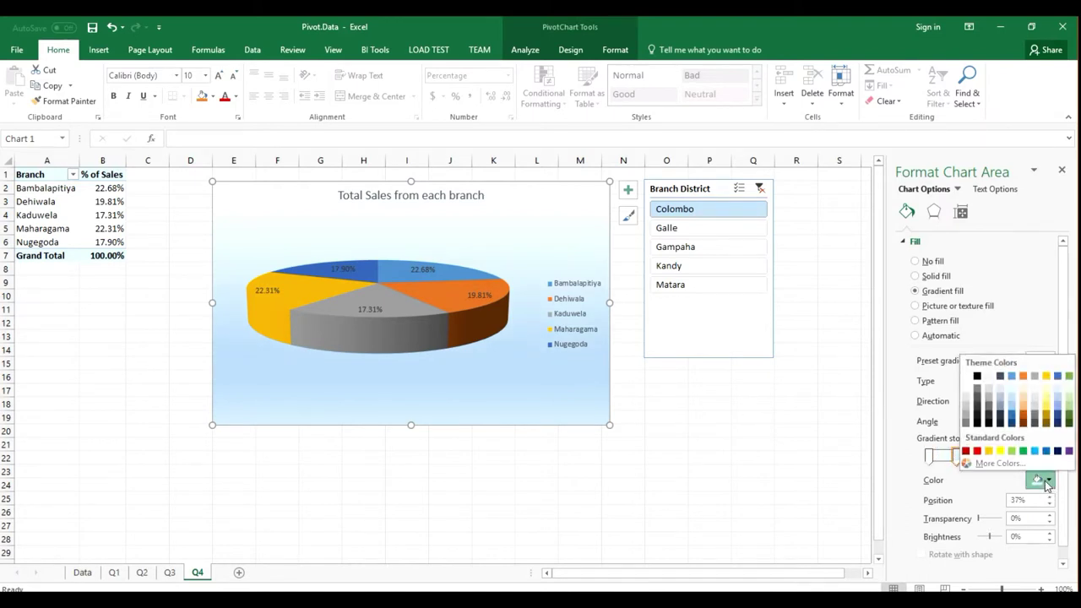
pyautogui.click(1046, 387)
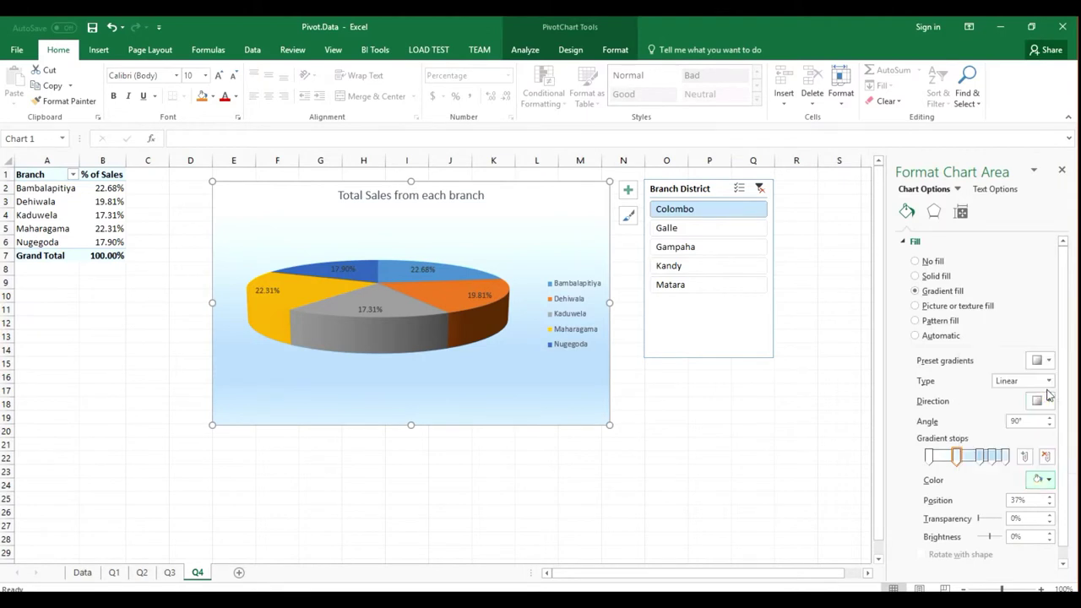
# - Colour the 67% gradient stop light grey and the 83% stop darker grey
pyautogui.click(981, 457)
pyautogui.click(1050, 480)
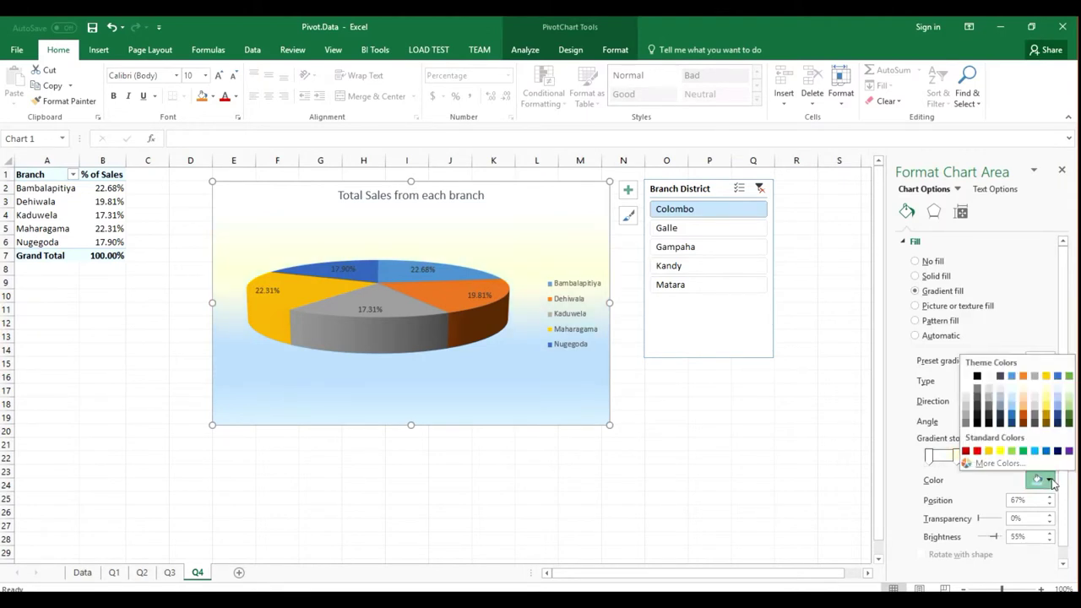
pyautogui.click(991, 391)
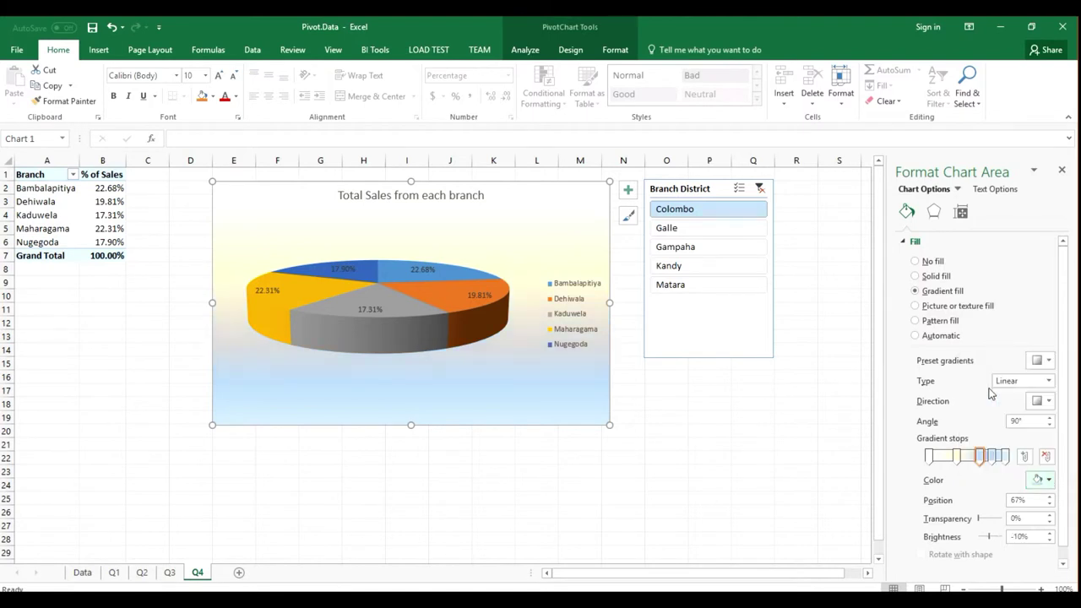
pyautogui.click(995, 456)
pyautogui.click(1050, 480)
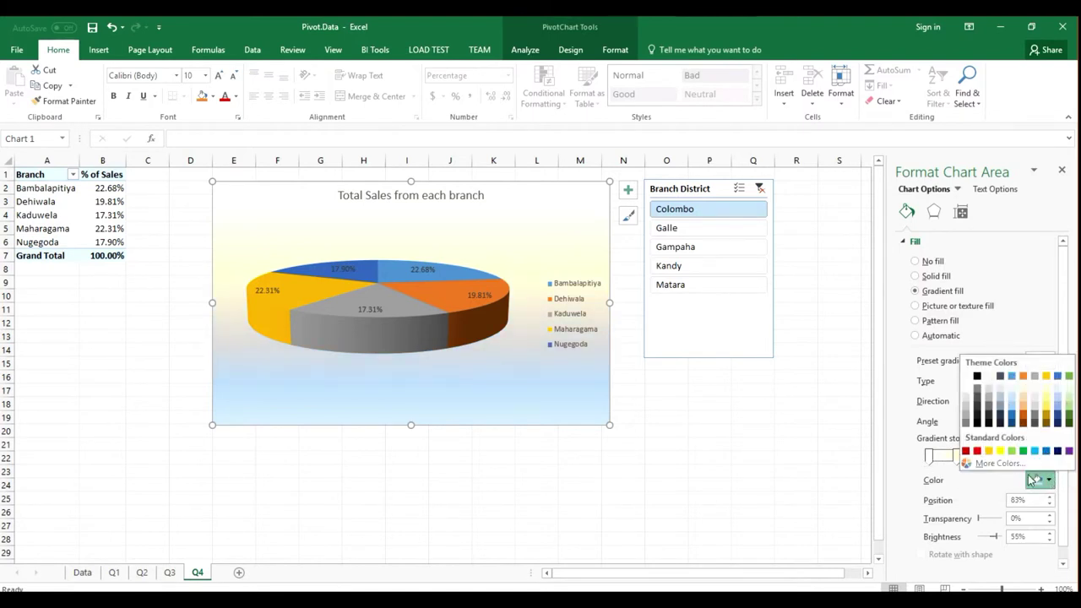
pyautogui.click(991, 394)
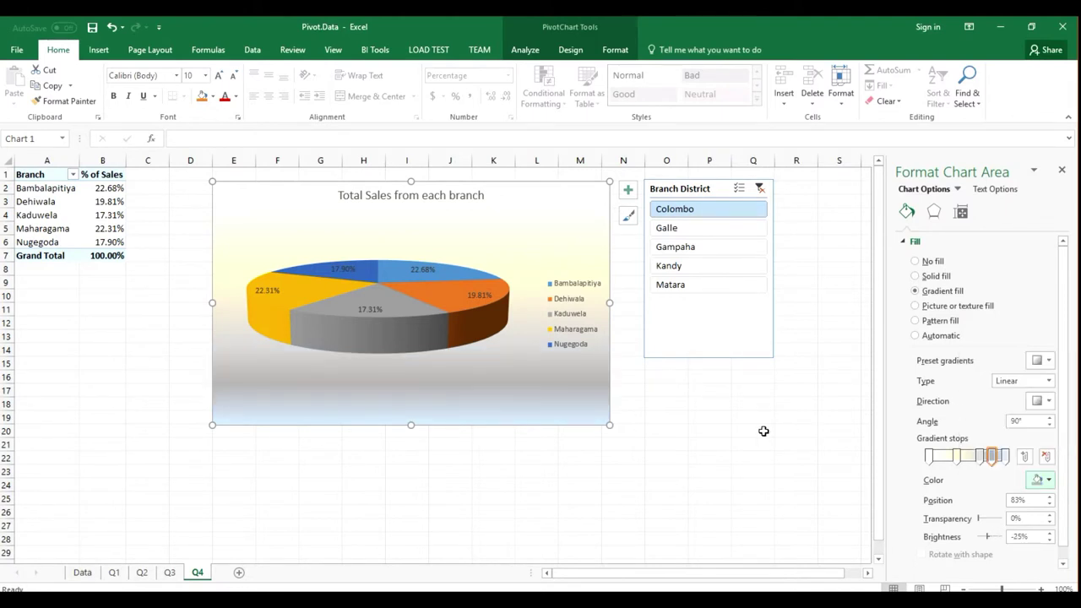
pyautogui.click(737, 430)
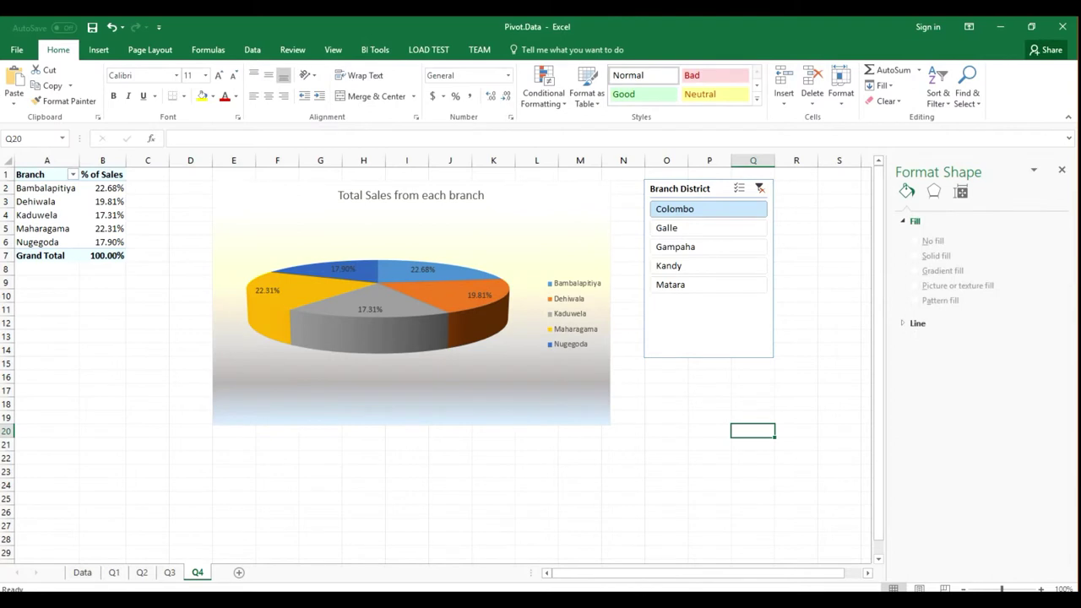
pyautogui.click(608, 567)
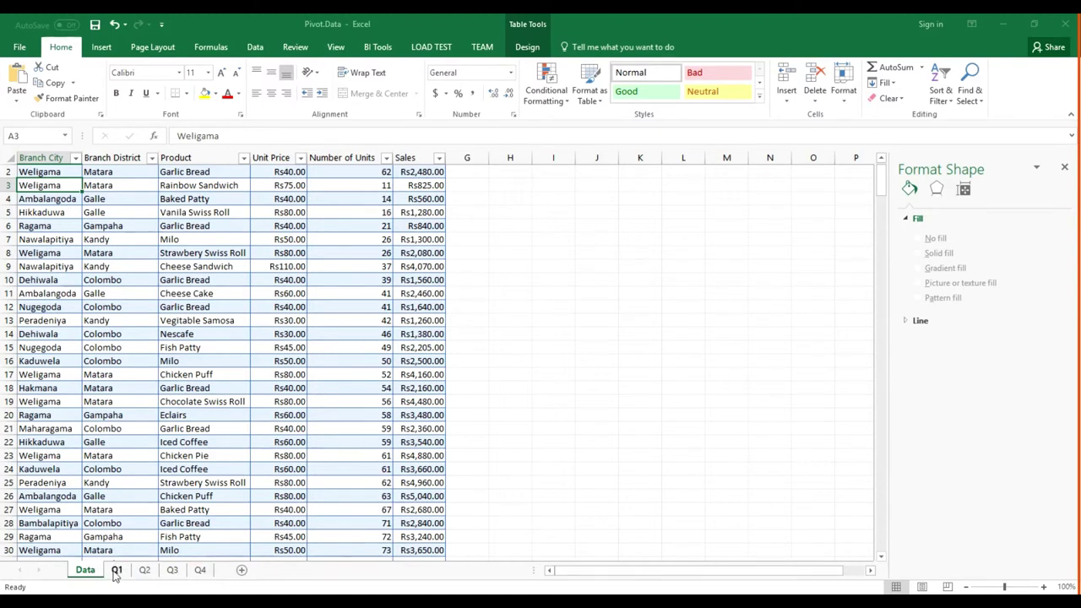
# - Insert a new sheet, rename it Q5, and drag it after Q4
pyautogui.click(241, 570)
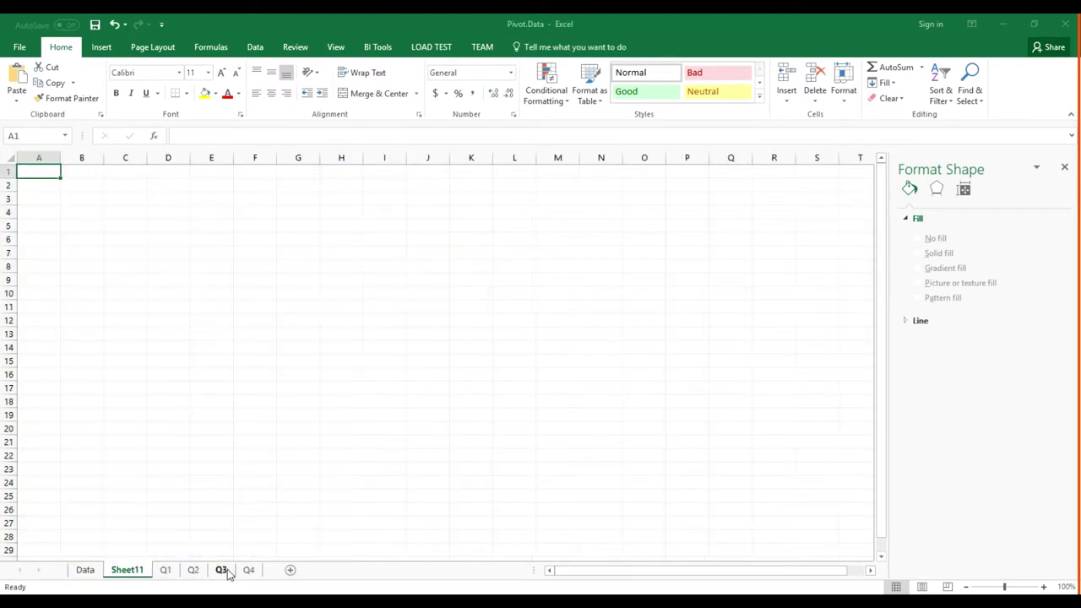
pyautogui.doubleClick(131, 571)
pyautogui.write('Q5')
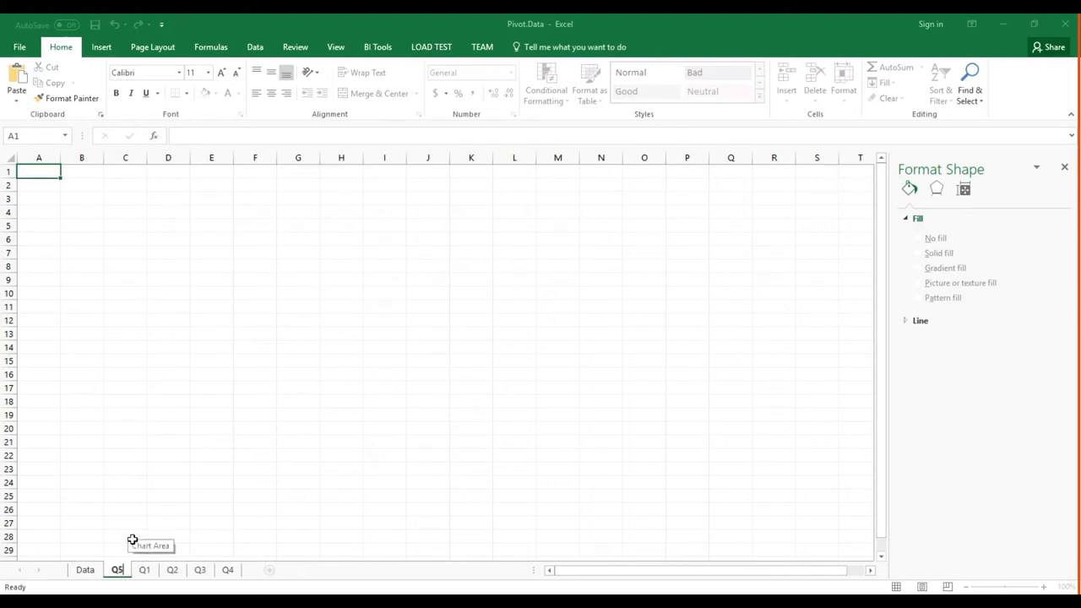
pyautogui.press('Return')
pyautogui.moveTo(117, 571); pyautogui.dragTo(248, 577)
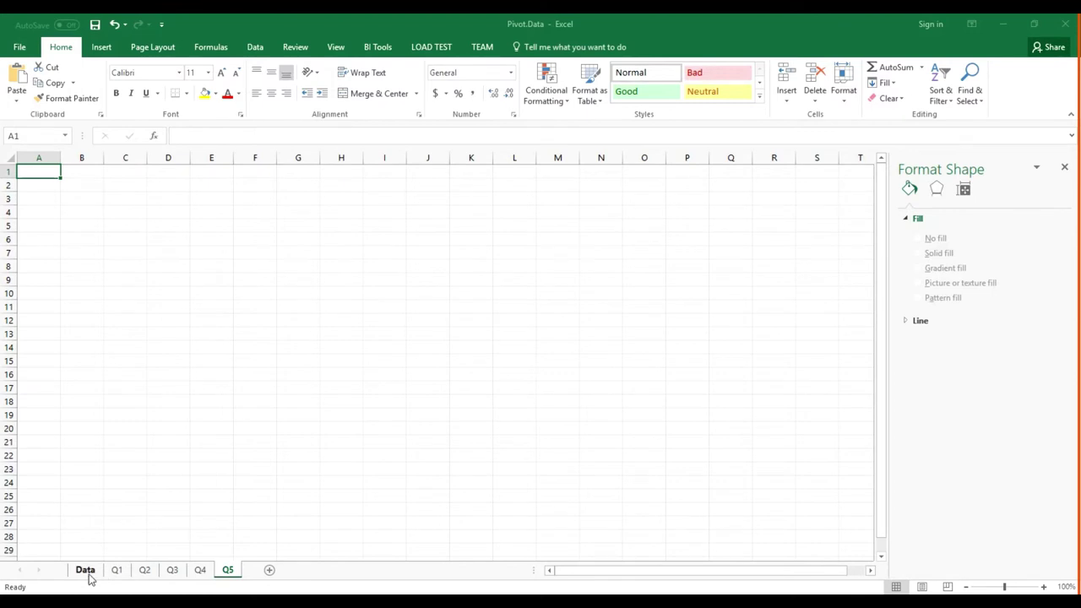
# - Insert a PivotChart from the Data sheet's sales table at location Q5!$A$2
pyautogui.click(85, 570)
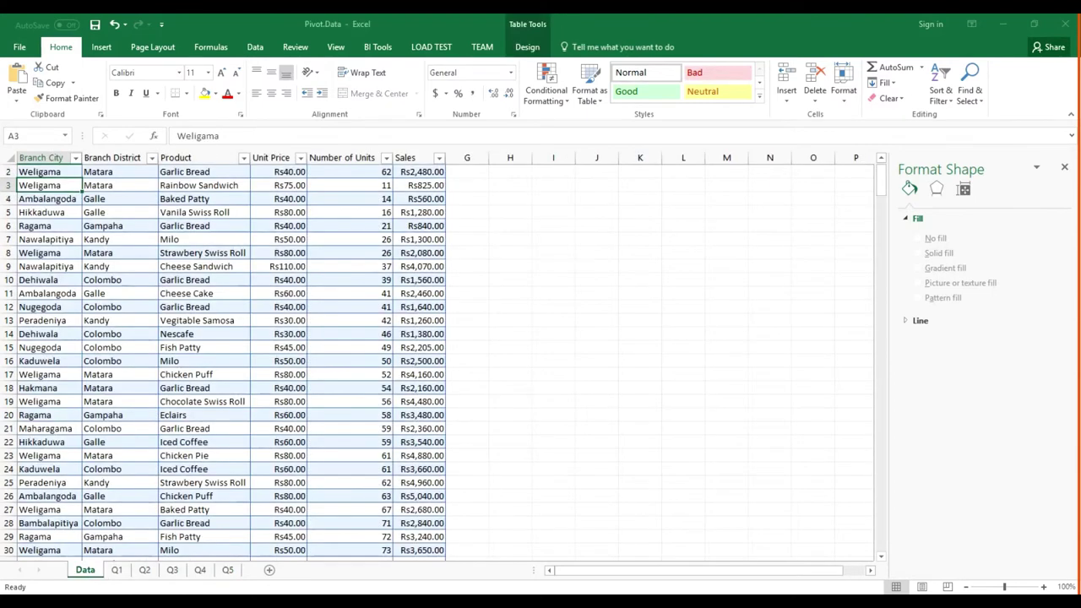
pyautogui.click(102, 47)
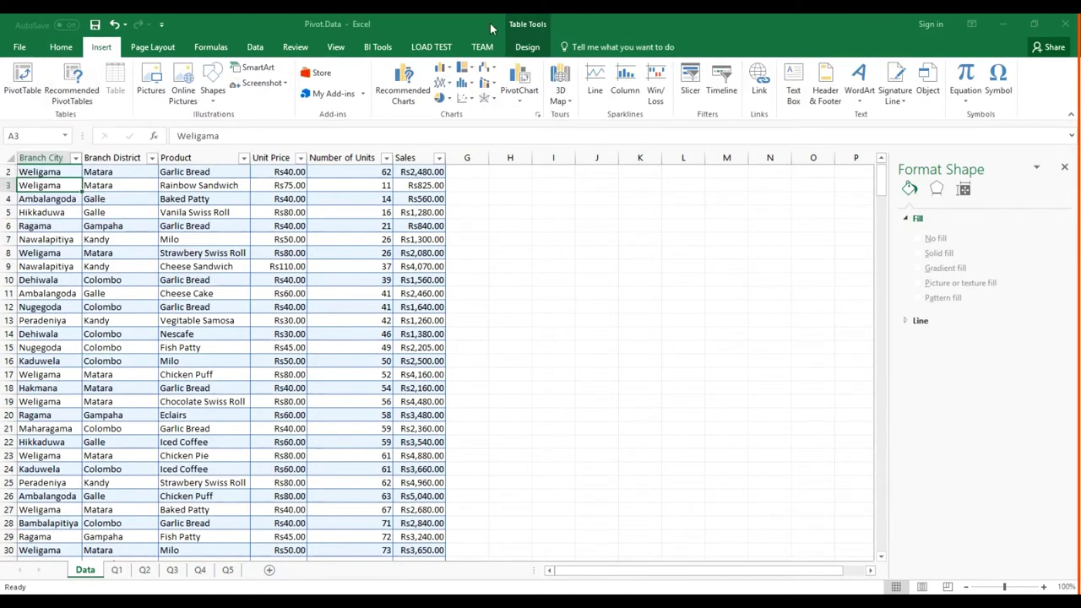
pyautogui.click(527, 98)
pyautogui.click(532, 122)
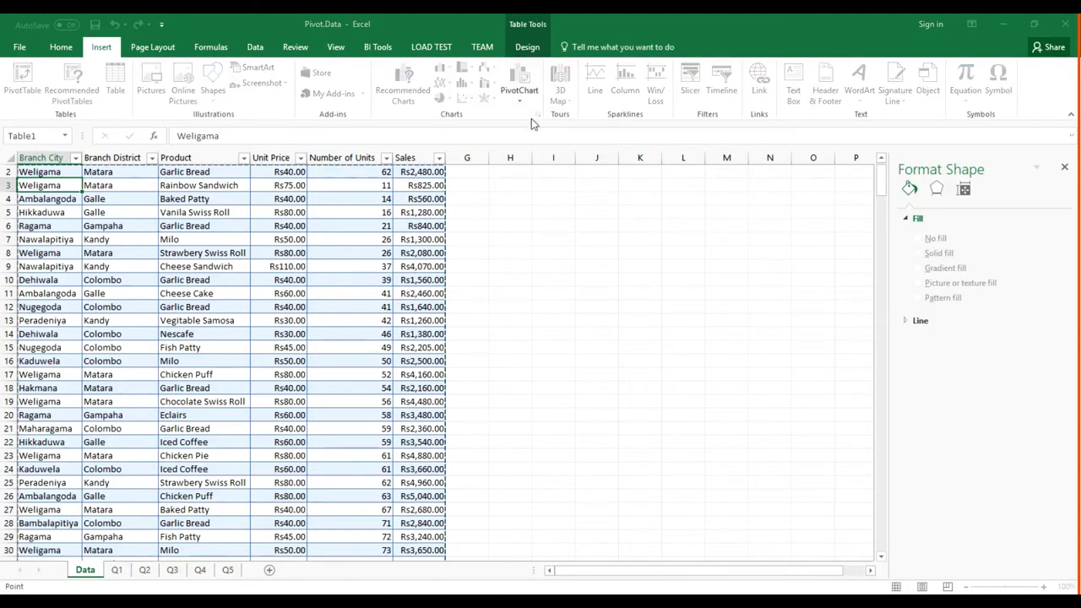
pyautogui.click(703, 350)
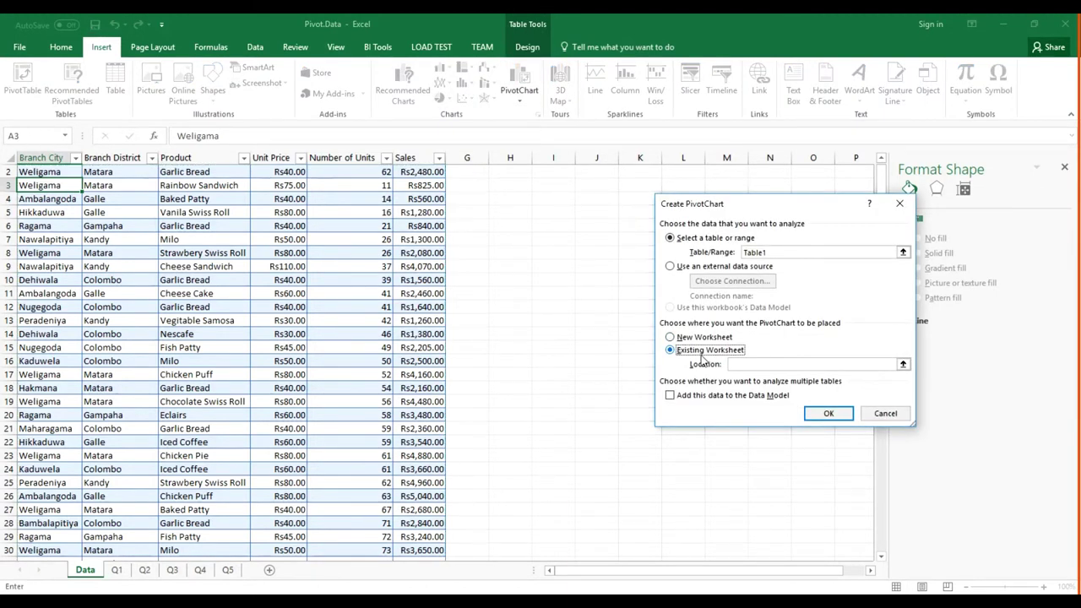
pyautogui.click(903, 364)
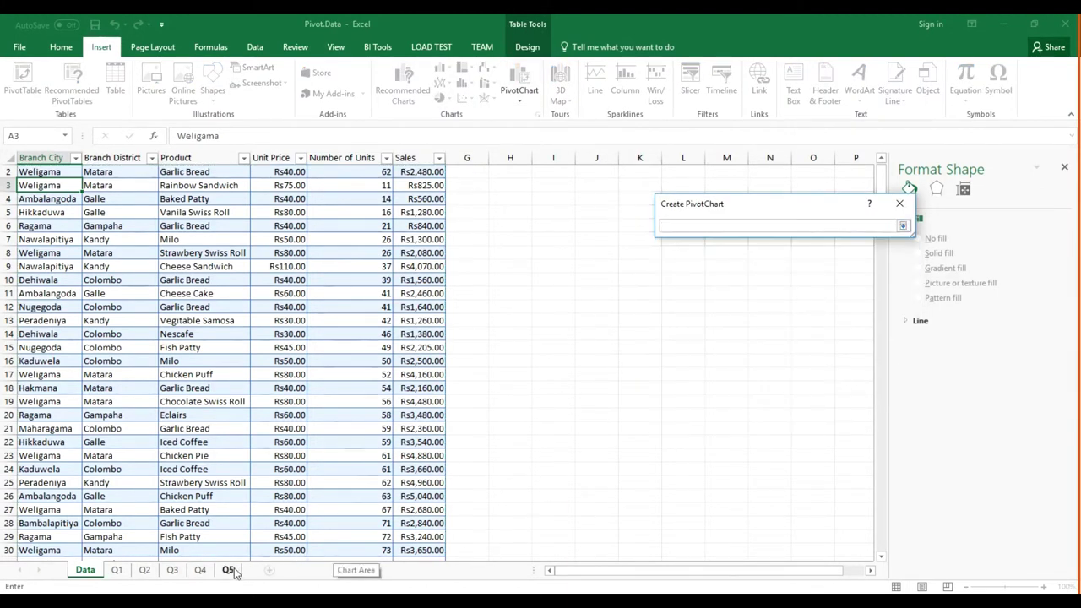
pyautogui.click(228, 569)
pyautogui.click(46, 185)
pyautogui.click(904, 226)
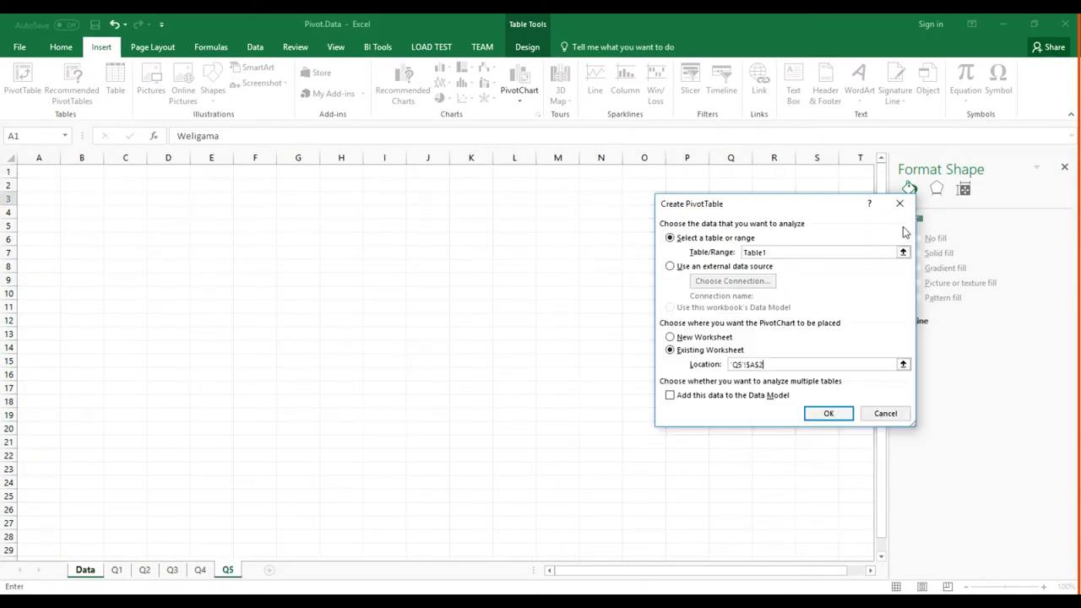
pyautogui.click(813, 416)
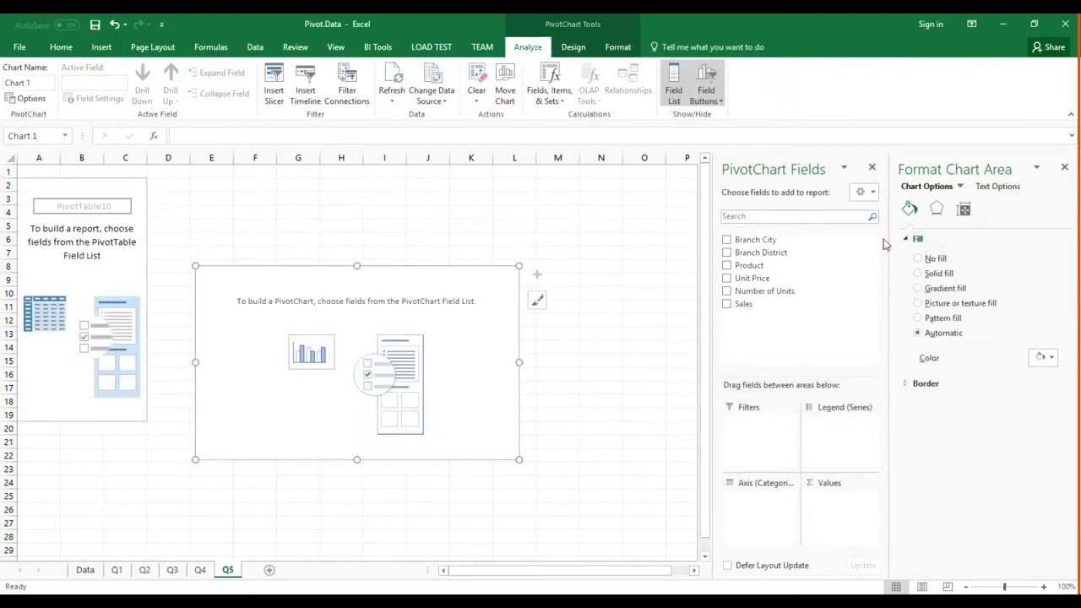
# - Add Branch District and Branch City as chart categories and Sum of Sales as values
pyautogui.moveTo(797, 252)
pyautogui.mouseDown()
pyautogui.moveTo(794, 500)
pyautogui.moveTo(760, 500)
pyautogui.mouseUp()
pyautogui.moveTo(755, 240); pyautogui.dragTo(790, 526)
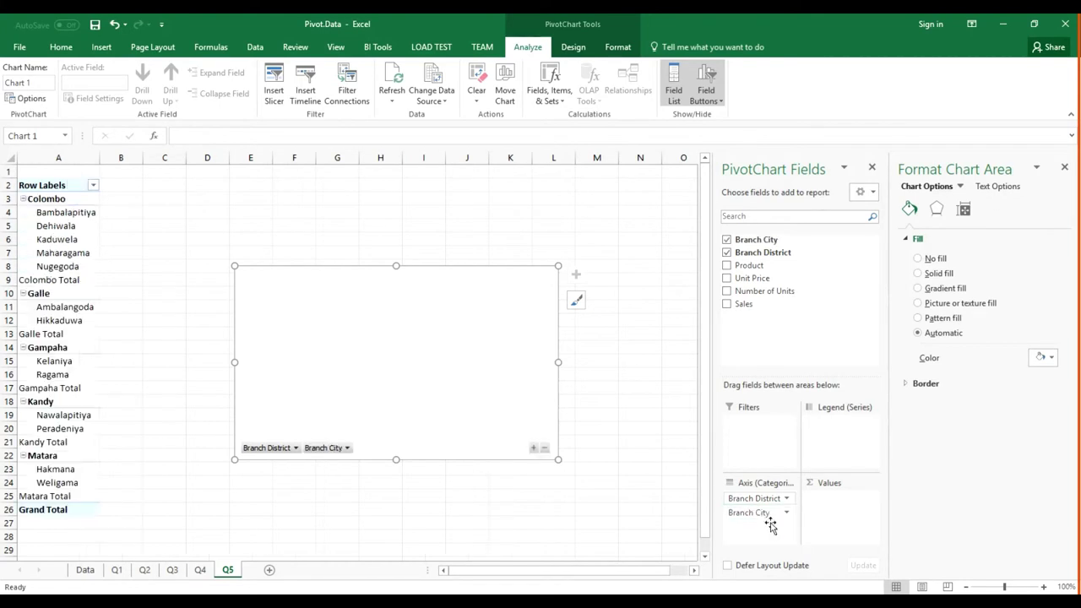
pyautogui.moveTo(744, 303); pyautogui.dragTo(836, 510)
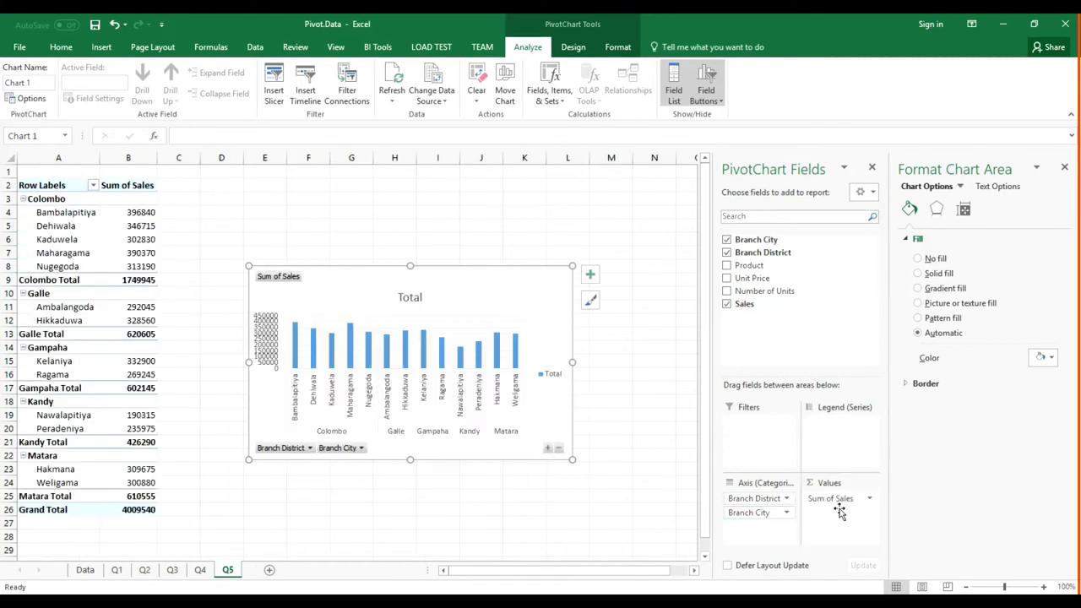
# - Give the Sum of Sales value field the custom name Total Sales
pyautogui.click(869, 498)
pyautogui.click(860, 485)
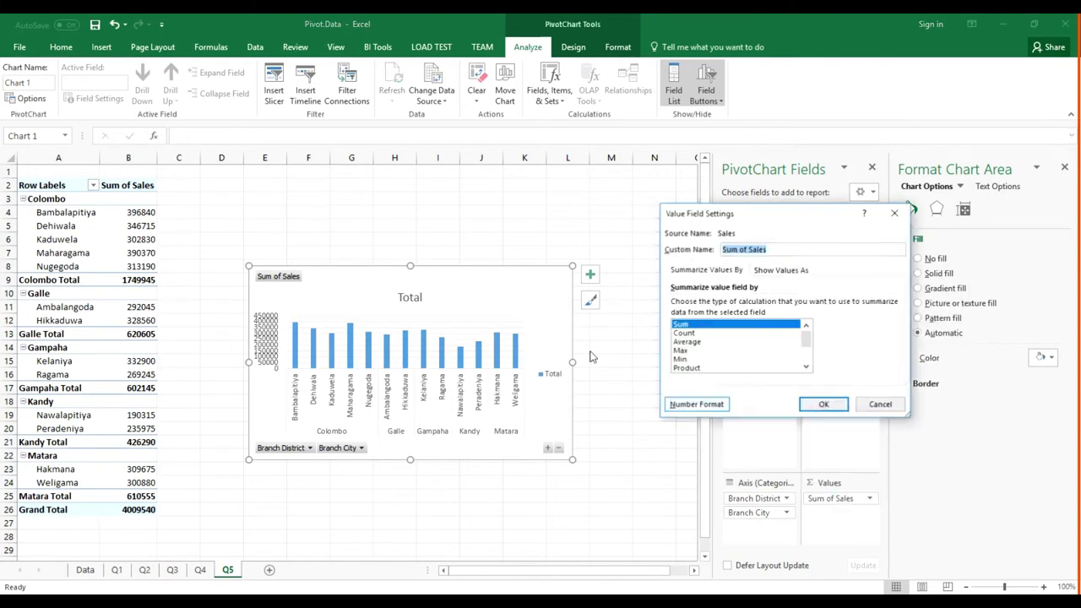
pyautogui.write('tal')
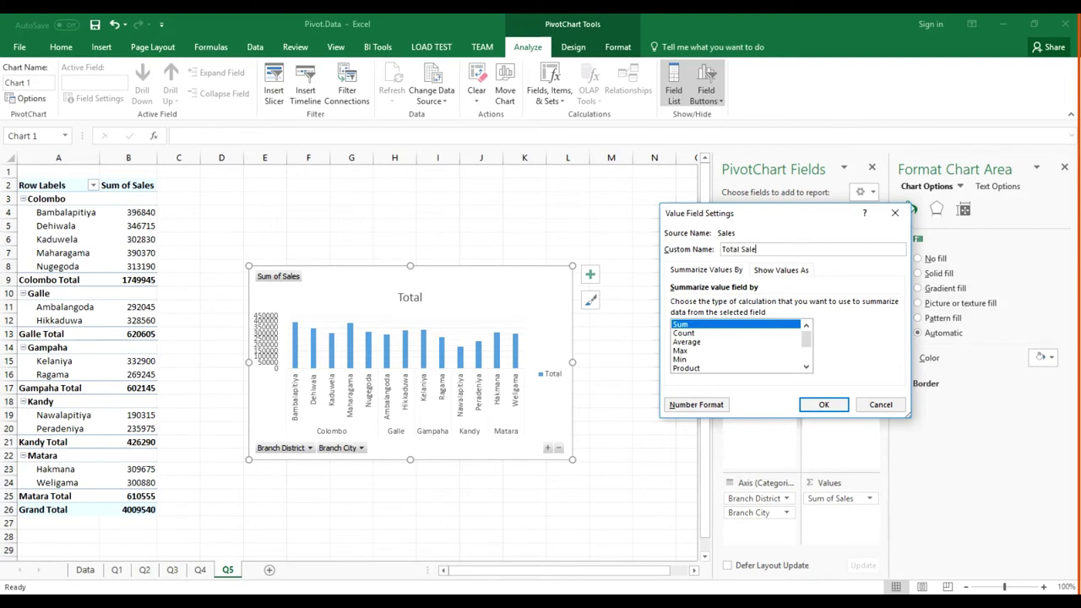
pyautogui.press('Return')
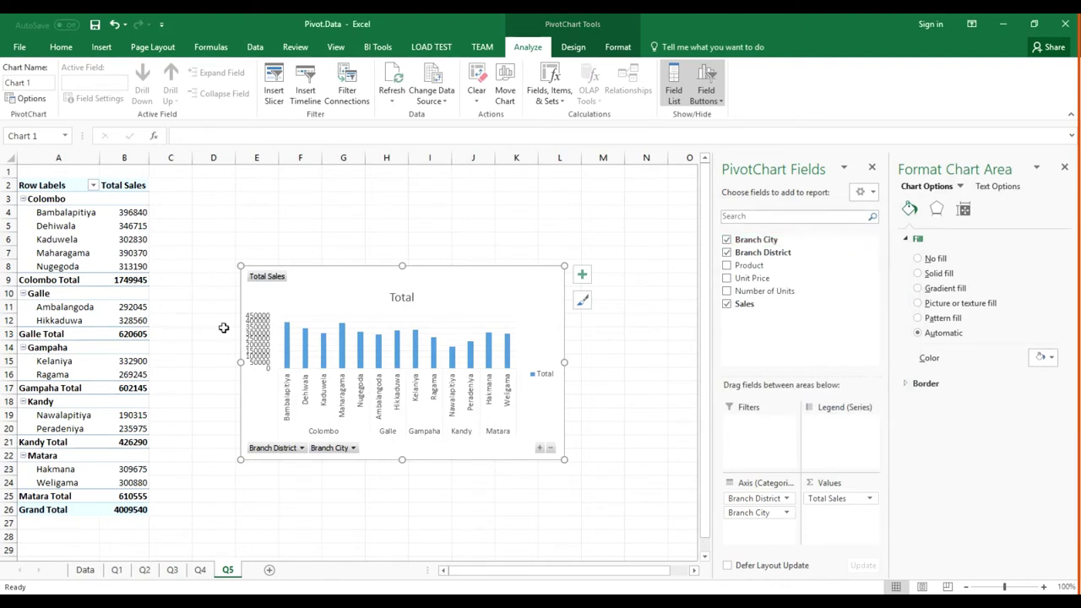
# - Hide all field buttons and change the chart title to Total Sales
pyautogui.rightClick(272, 282)
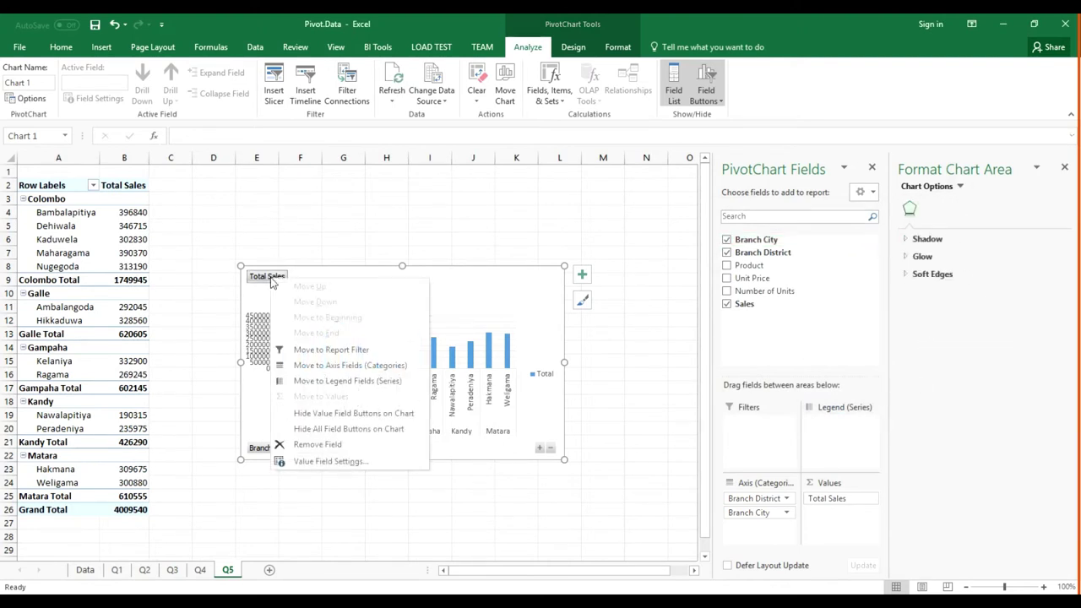
pyautogui.click(338, 430)
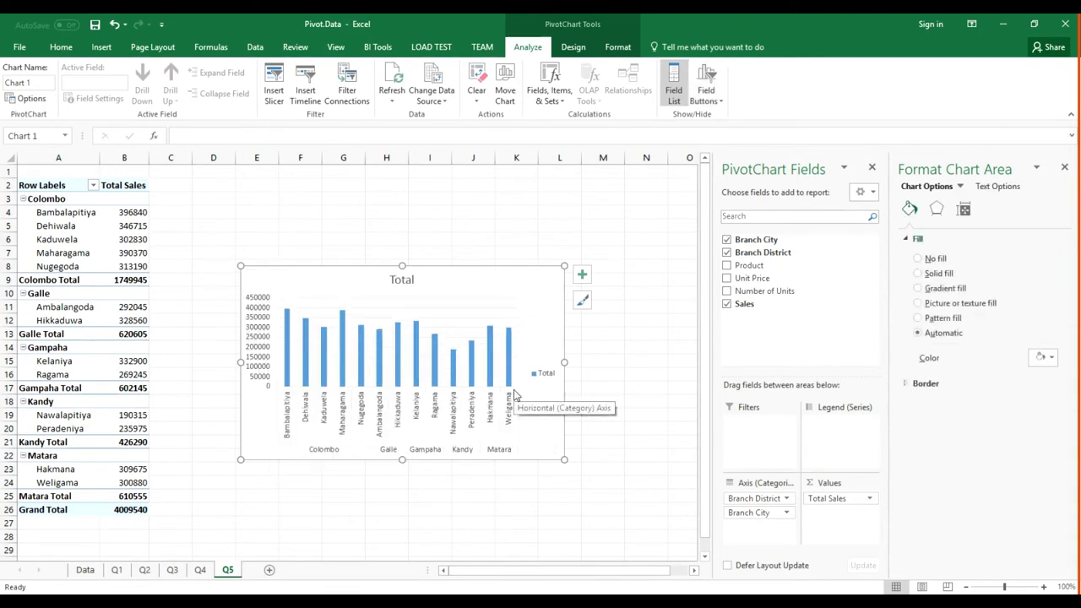
pyautogui.click(410, 282)
pyautogui.click(413, 280)
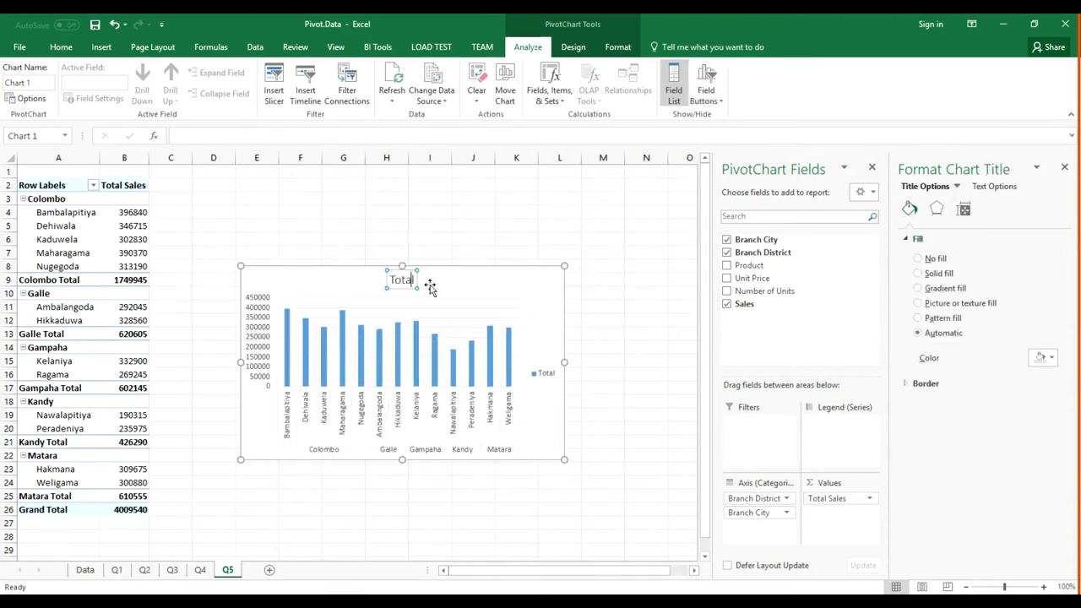
pyautogui.write('Sales')
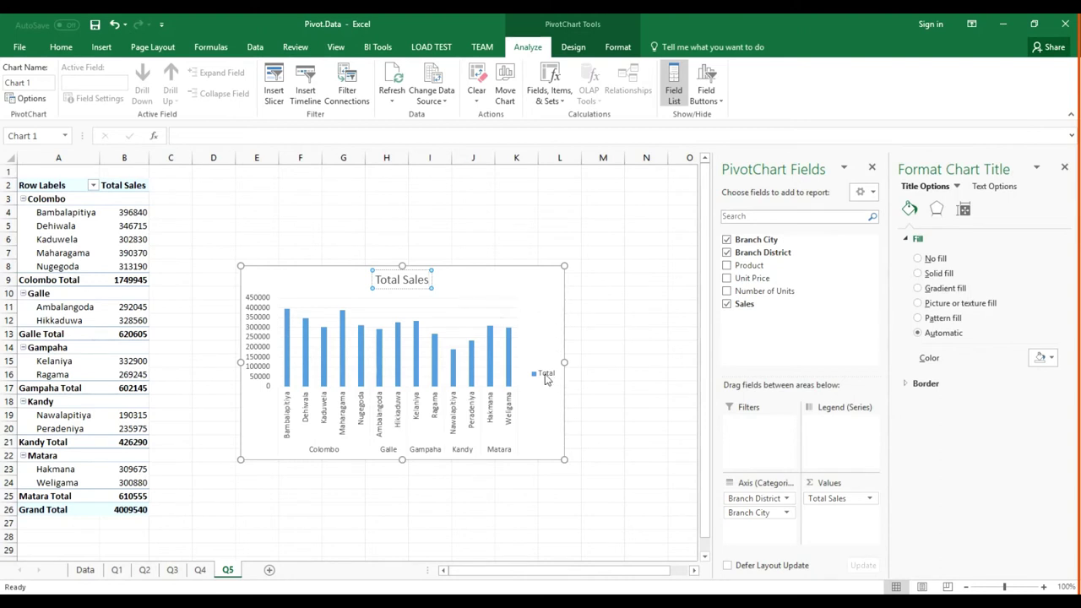
# - Delete the chart legend
pyautogui.click(545, 375)
pyautogui.press('Delete')
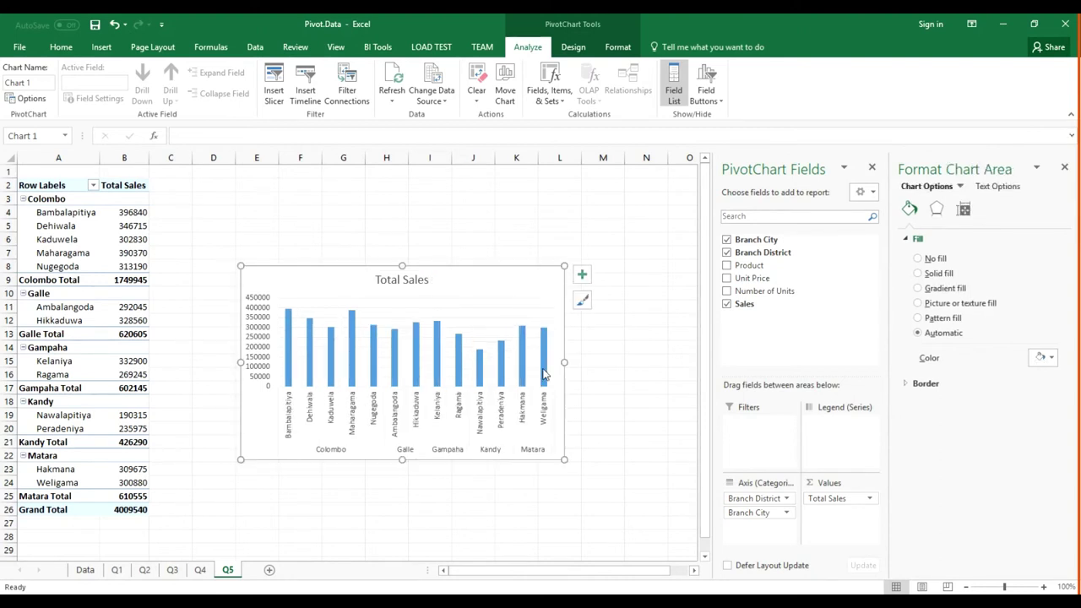
pyautogui.rightClick(539, 279)
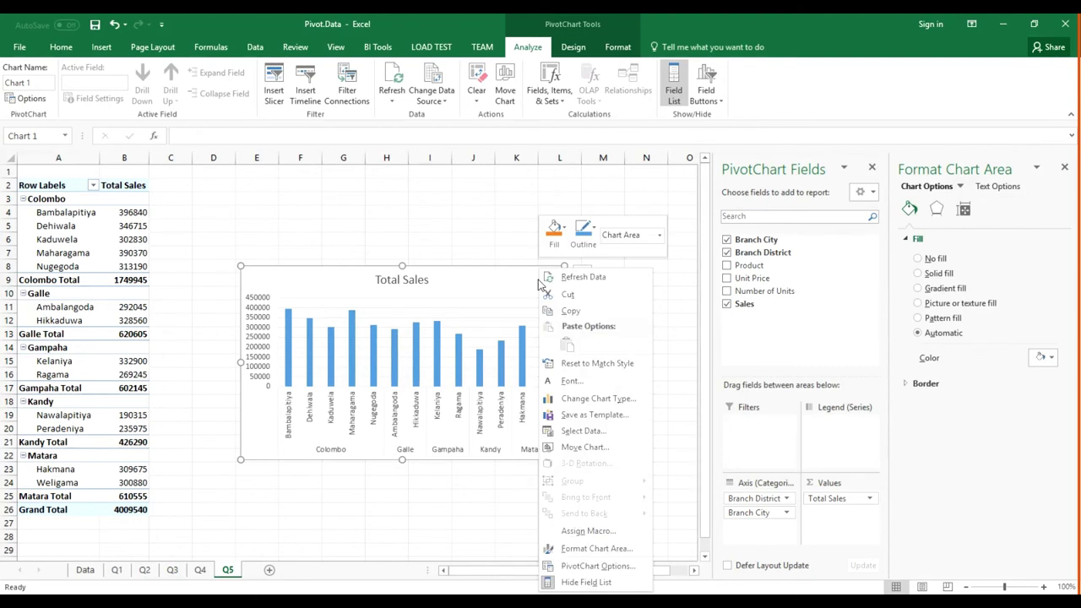
pyautogui.press('Escape')
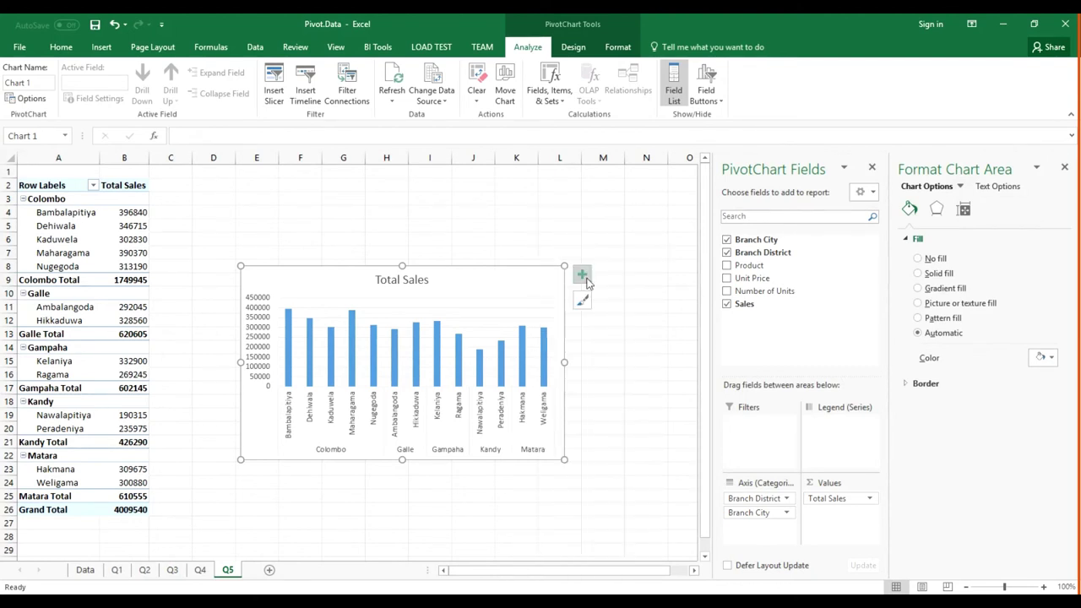
# - Add axis titles: Branch on the horizontal axis and Total Sales on the vertical
pyautogui.click(582, 275)
pyautogui.click(615, 300)
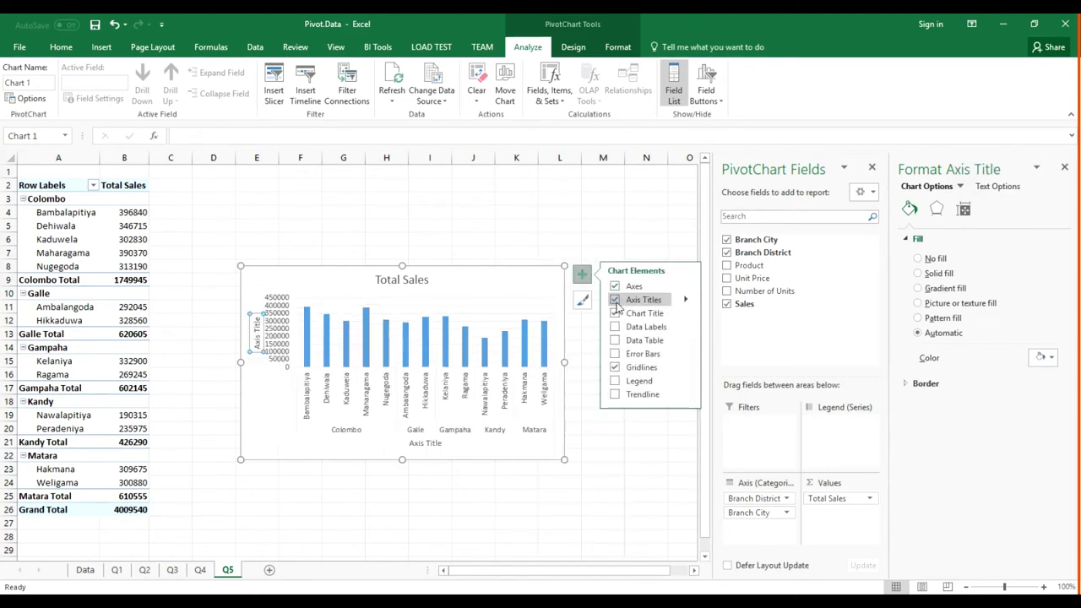
pyautogui.click(427, 444)
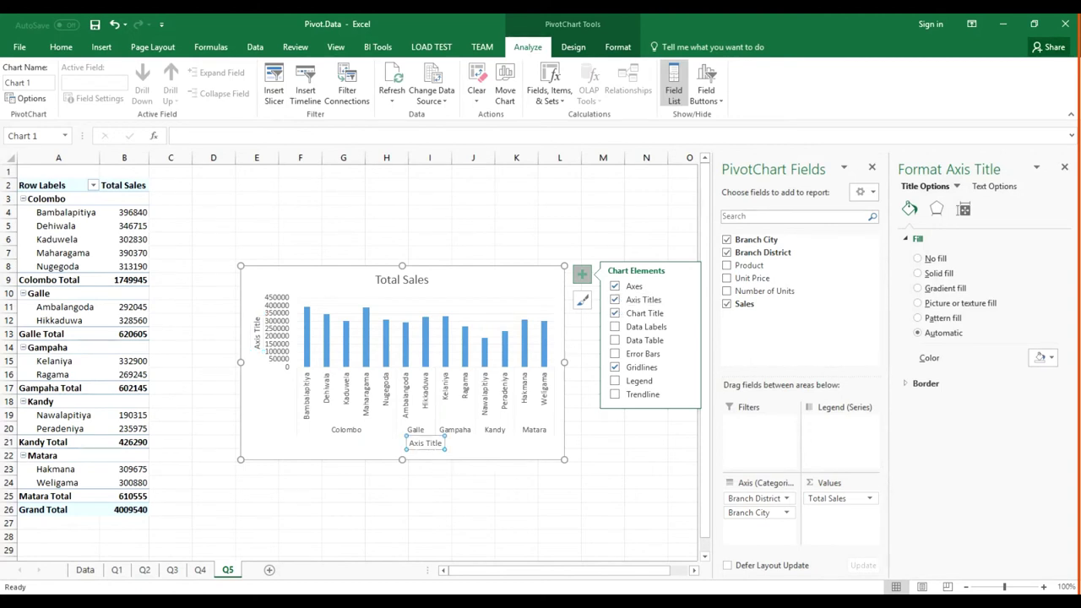
pyautogui.tripleClick(426, 443)
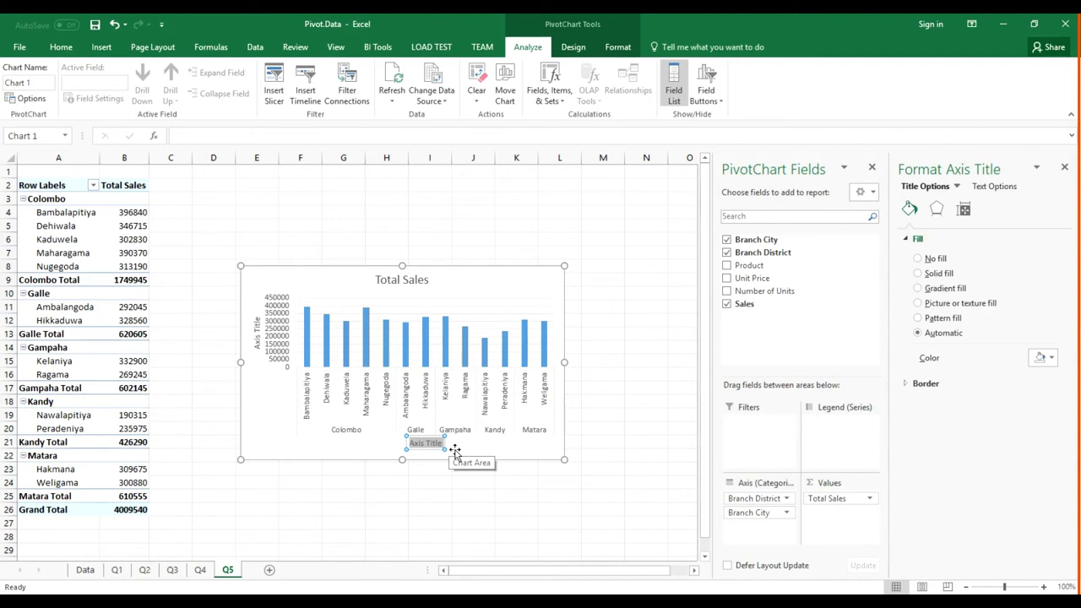
pyautogui.write('Branch')
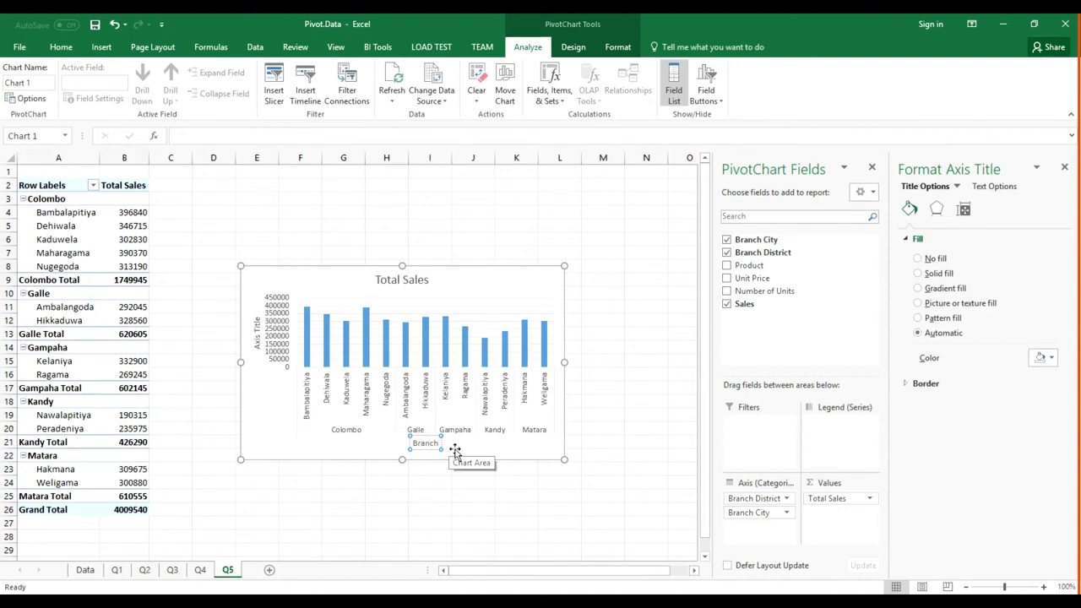
pyautogui.click(260, 334)
pyautogui.click(257, 329)
pyautogui.tripleClick(257, 338)
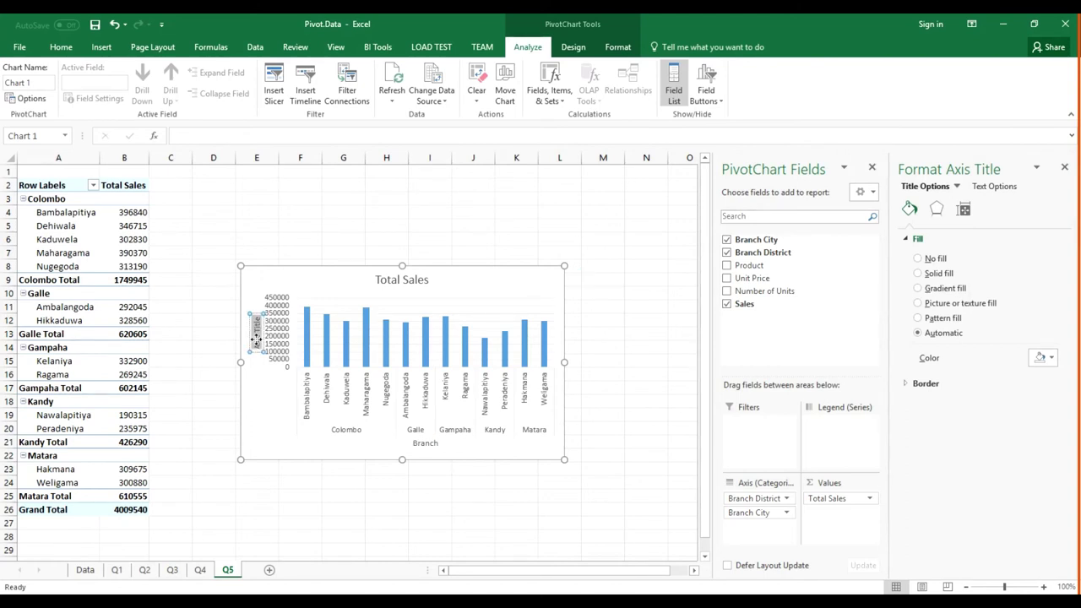
pyautogui.write('Sales')
pyautogui.write(' Sales')
# - Apply the dark chart style and enlarge the chart toward the lower right
pyautogui.click(448, 287)
pyautogui.click(573, 47)
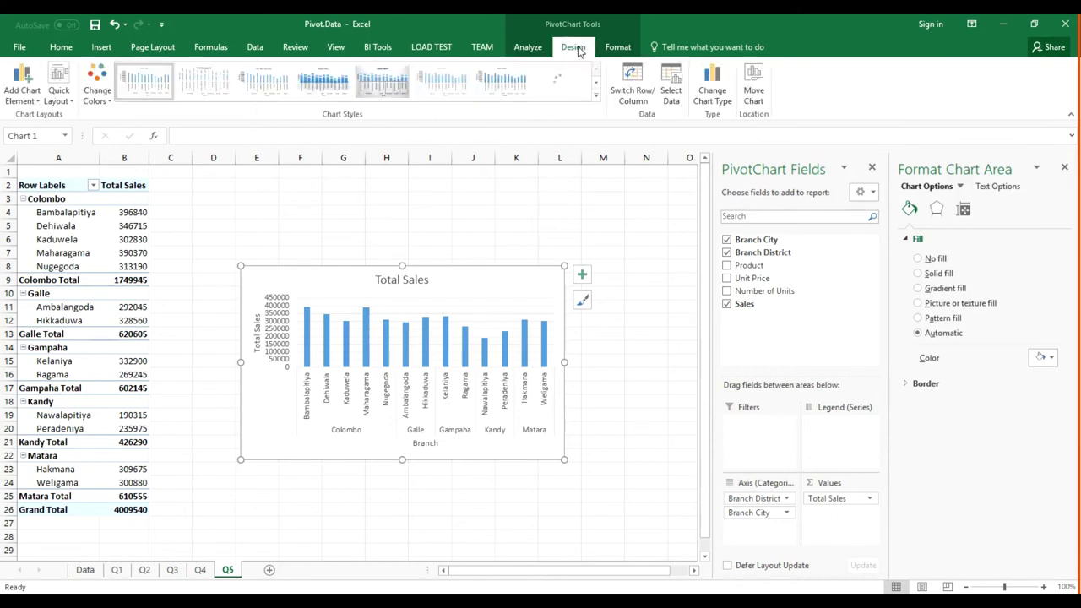
pyautogui.click(597, 99)
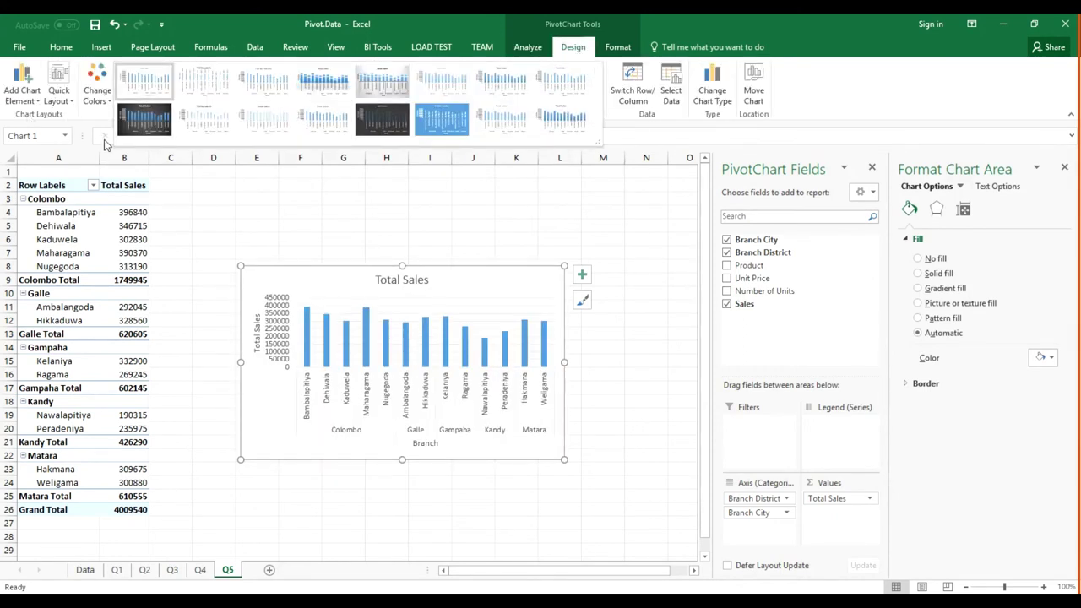
pyautogui.click(152, 133)
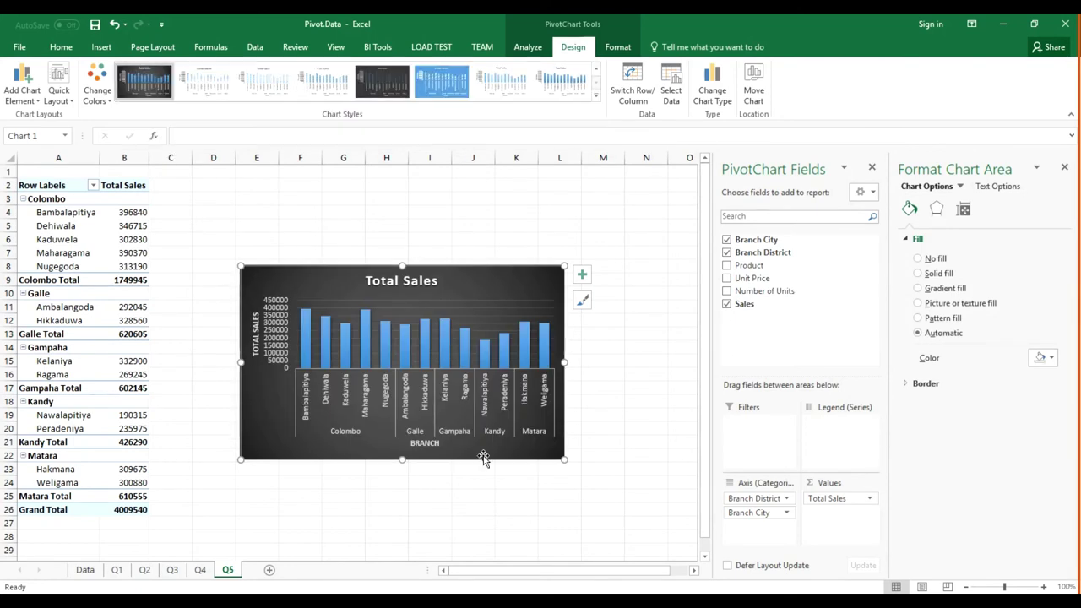
pyautogui.moveTo(565, 460); pyautogui.dragTo(609, 514)
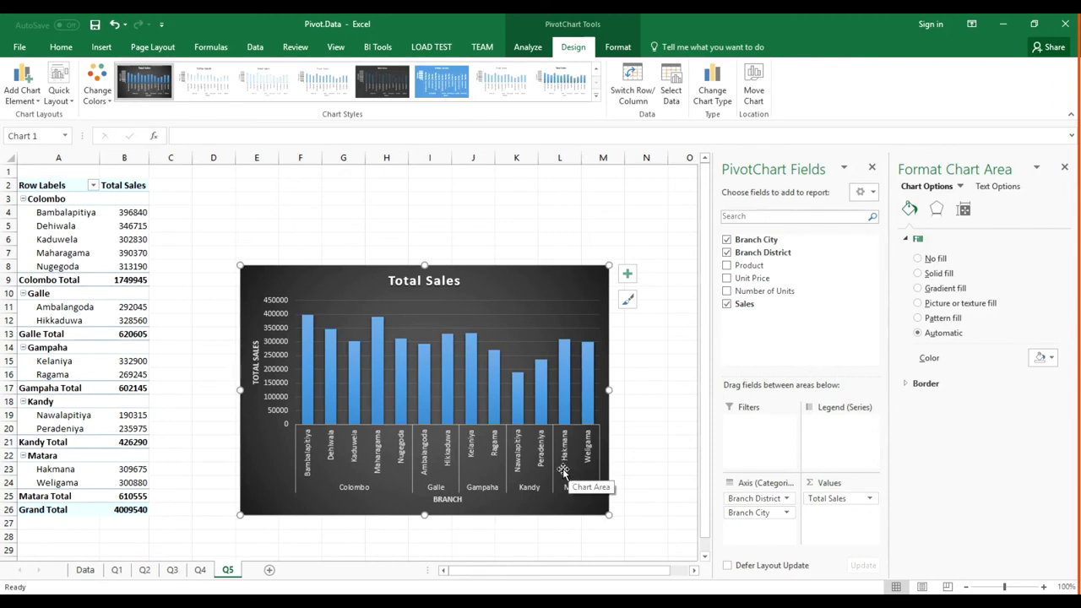
# - Apply the yellow monochromatic colour set and move the chart up beside the pivot table
pyautogui.click(97, 91)
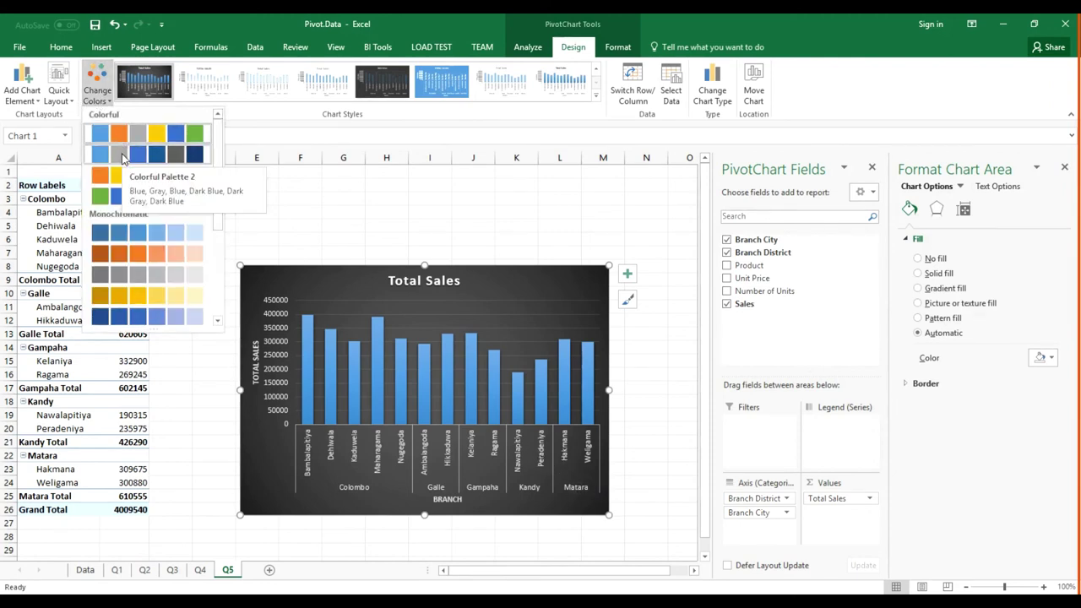
pyautogui.click(108, 295)
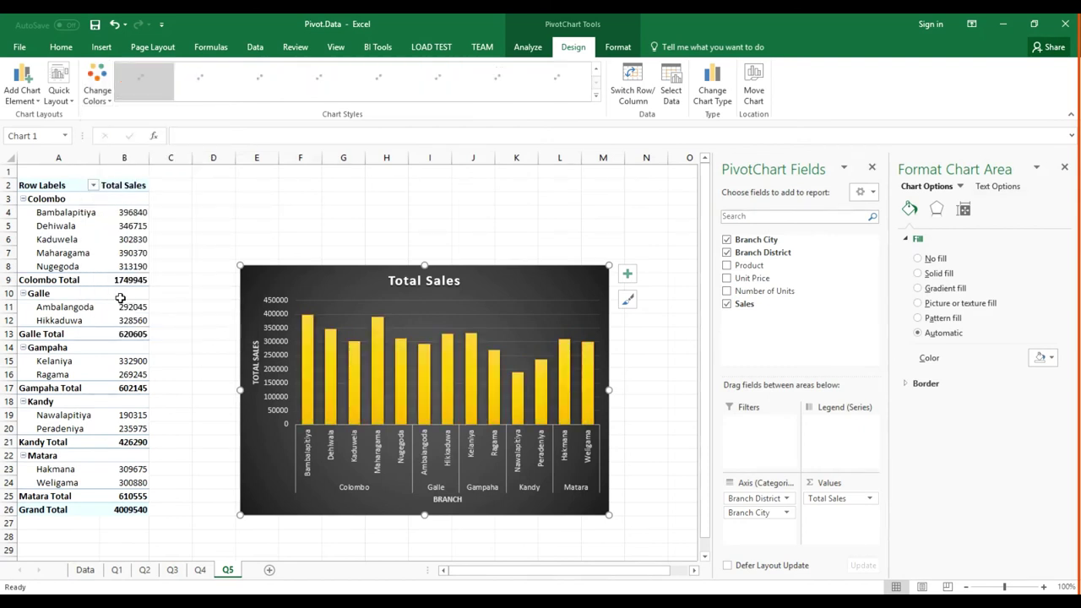
pyautogui.moveTo(510, 282); pyautogui.dragTo(509, 207)
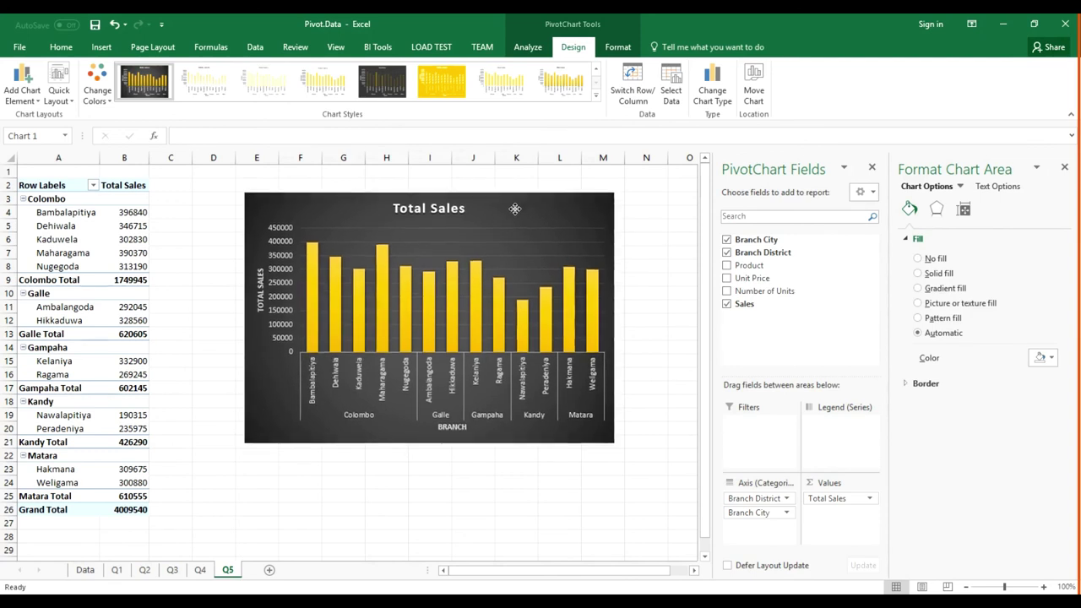
pyautogui.moveTo(509, 207); pyautogui.dragTo(506, 206)
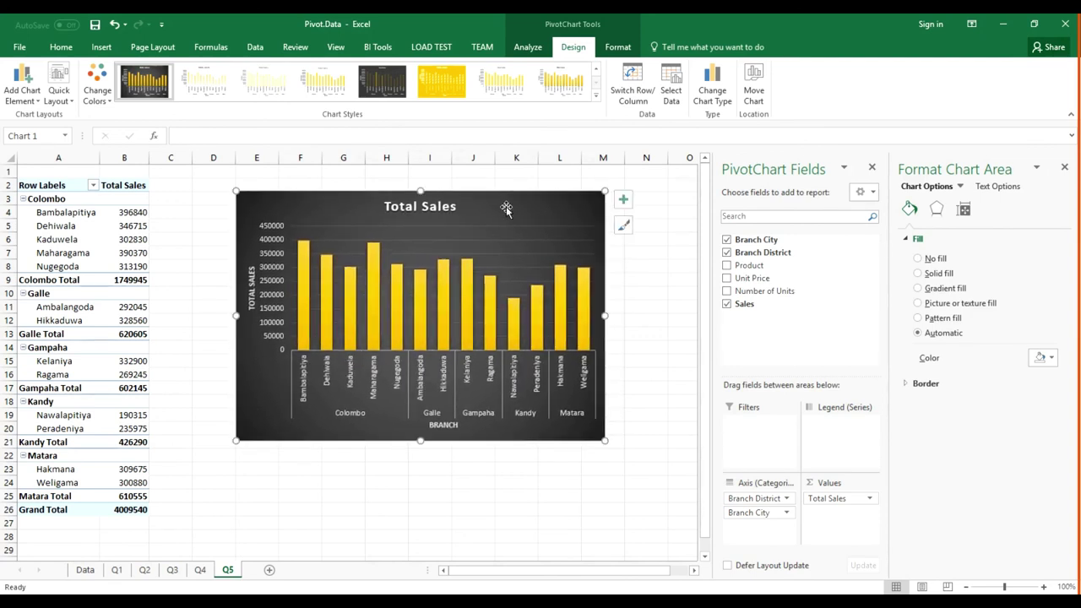
# - Turn off the Branch District subtotals and close the PivotTable Fields and Format panes
pyautogui.rightClick(43, 283)
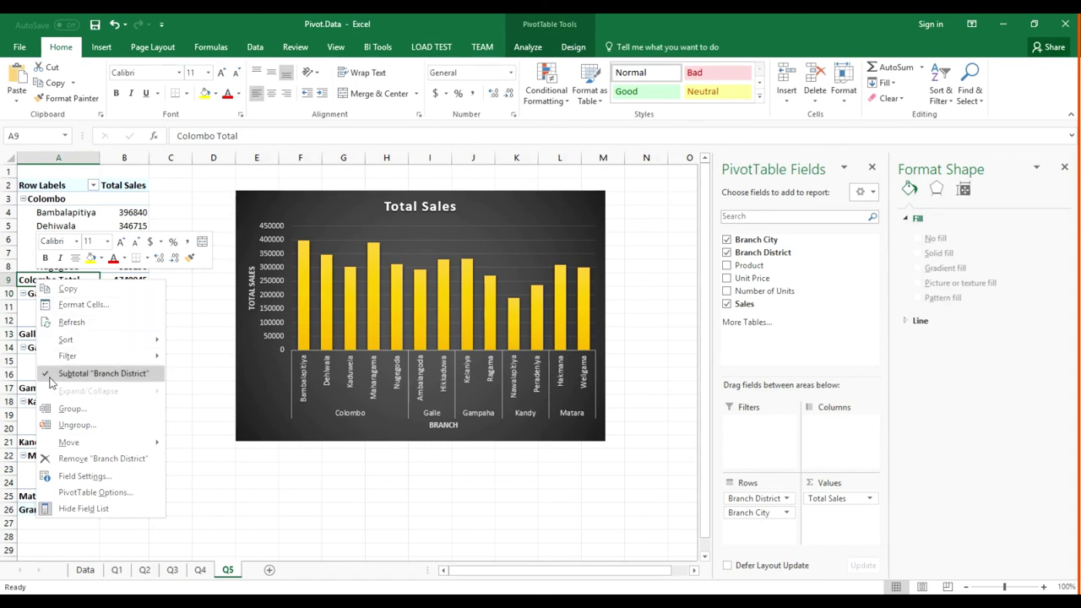
pyautogui.click(52, 376)
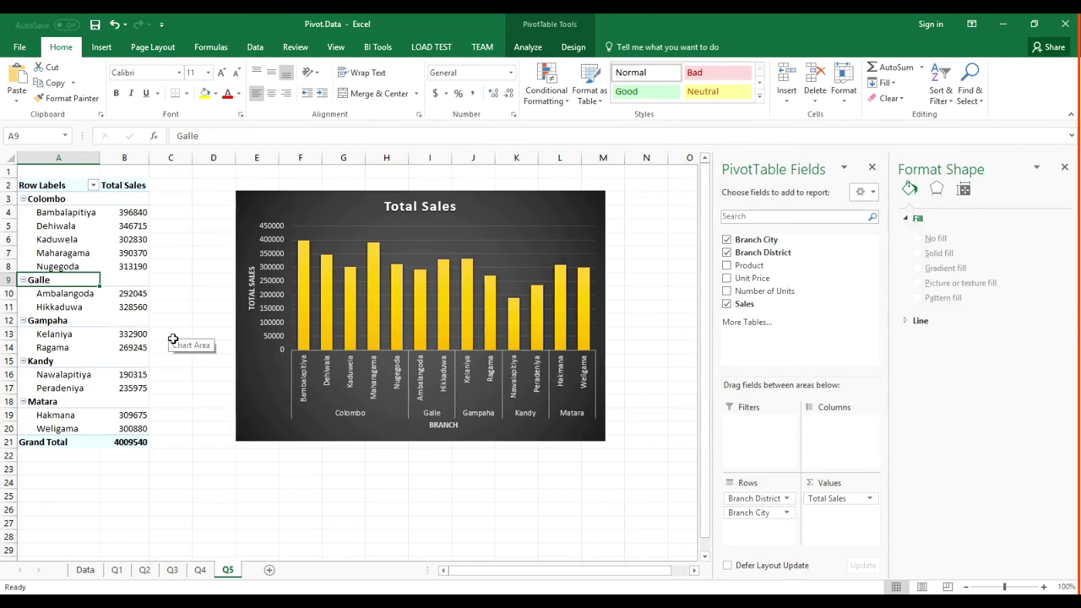
pyautogui.click(872, 167)
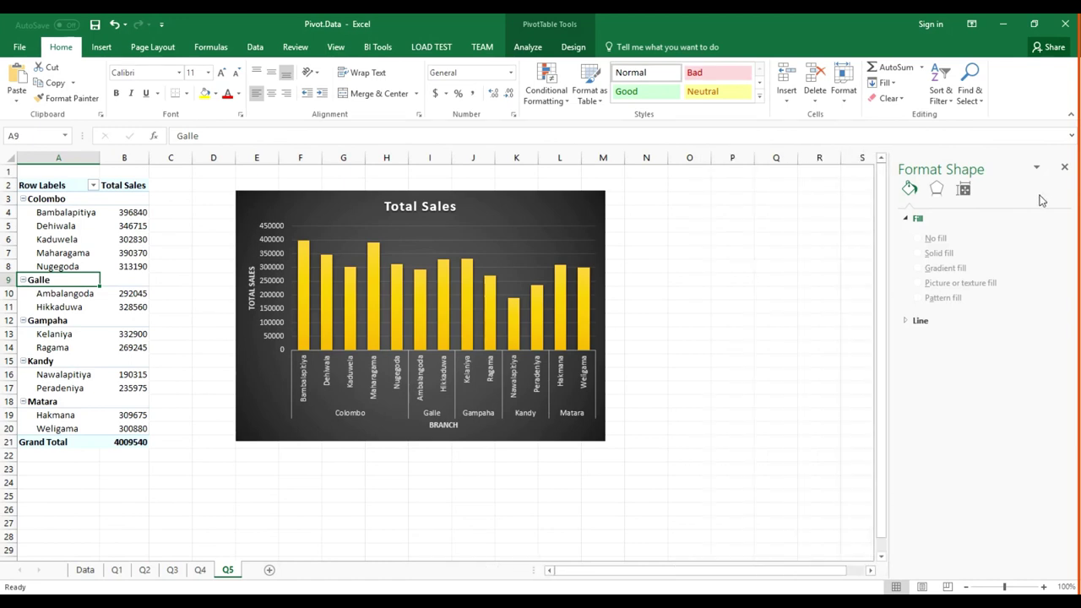
pyautogui.click(1065, 168)
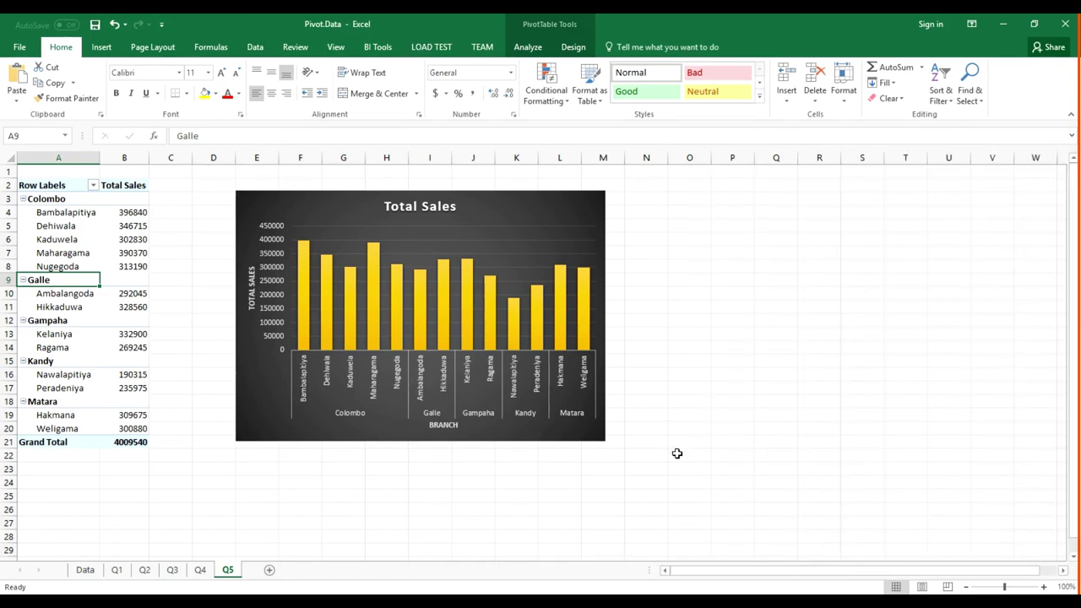